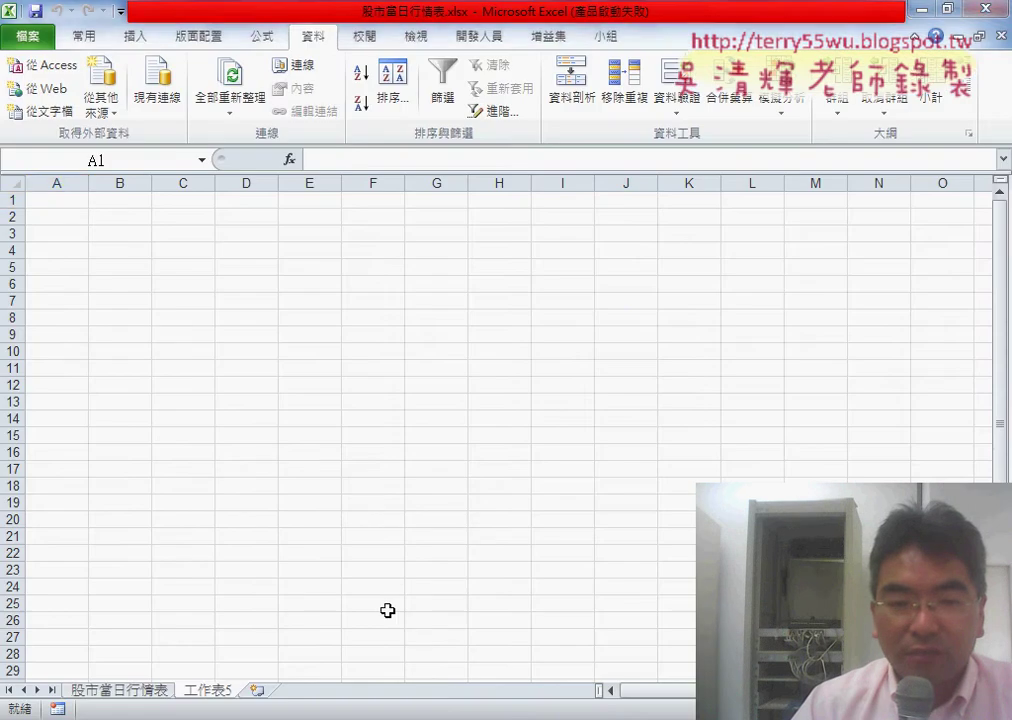
- Bring the VBA editor to the front and run the 股市下載 macro to start the Yahoo import
click(312, 489)
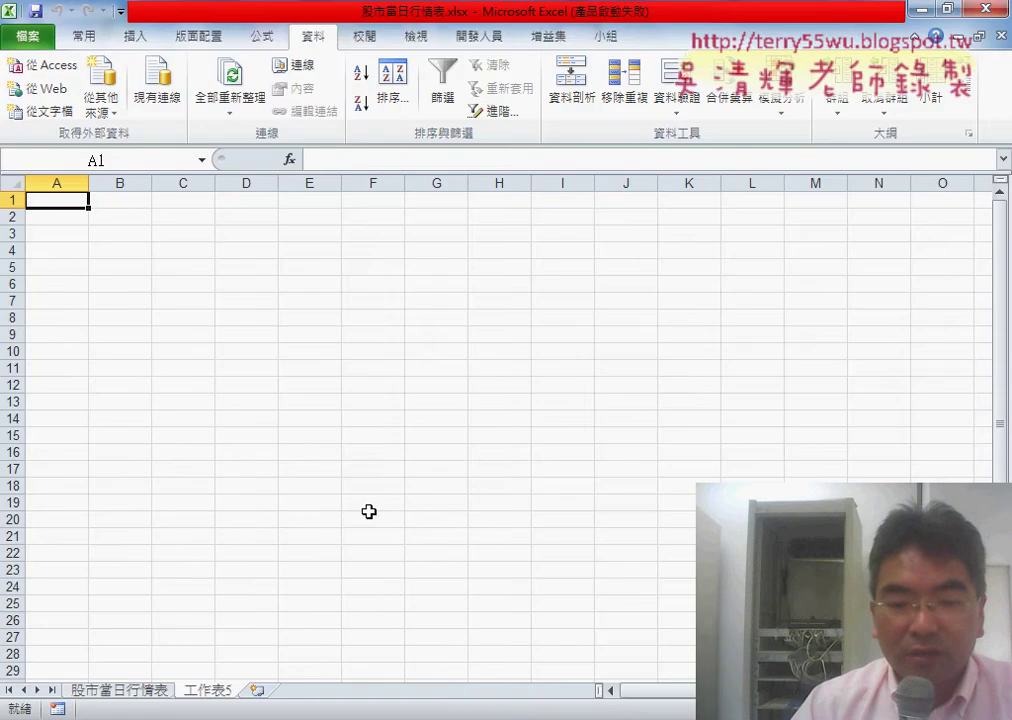
mouse_move(474, 690)
click(520, 620)
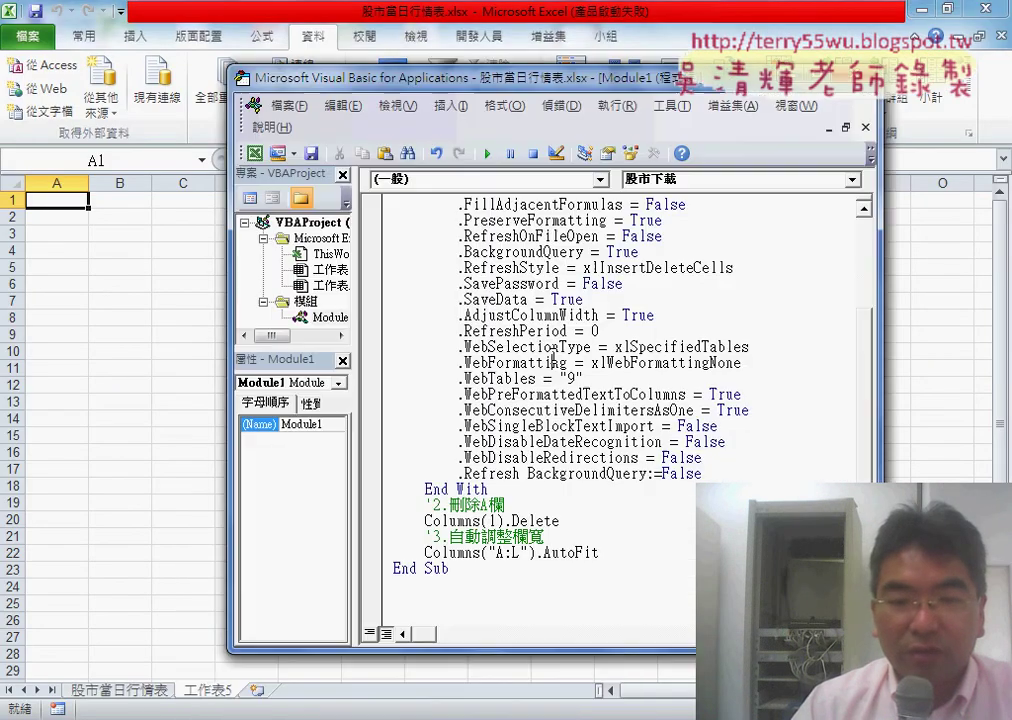
click(487, 154)
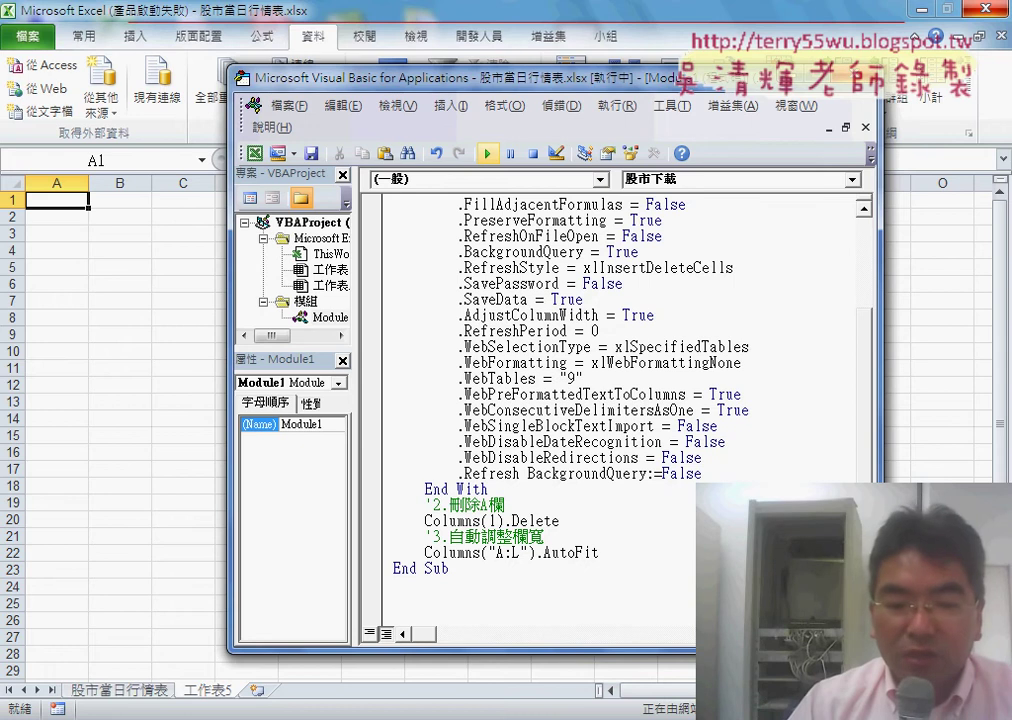
- Open Yahoo's 水泥 quote list in Chrome to inspect its address, then return and inspect the 水泥 link
click(357, 632)
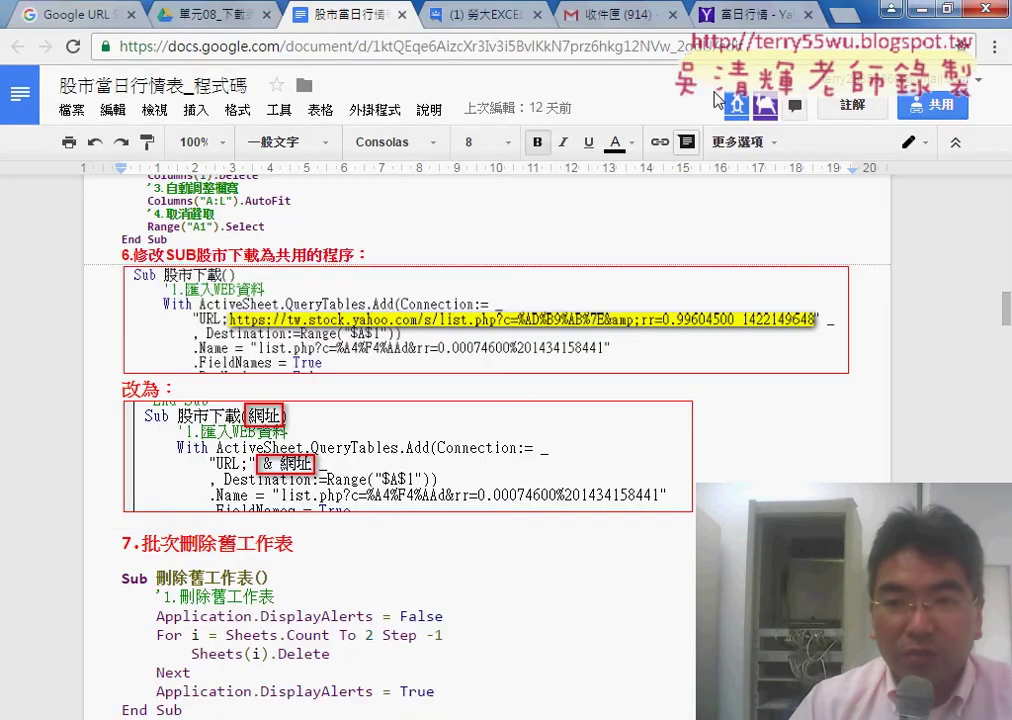
click(757, 10)
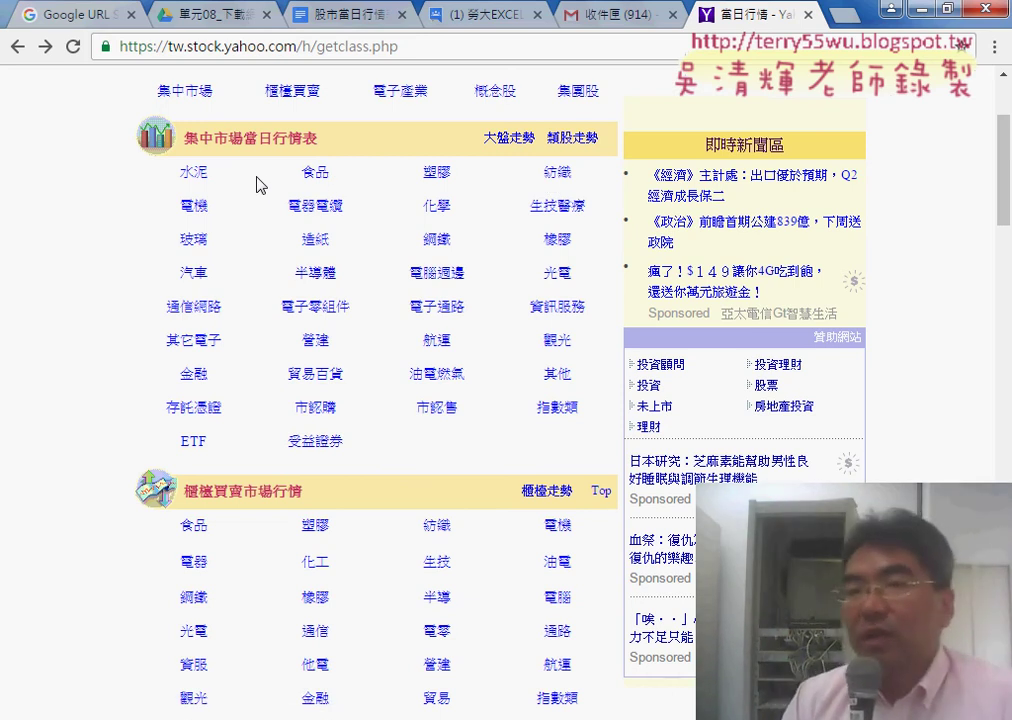
click(203, 182)
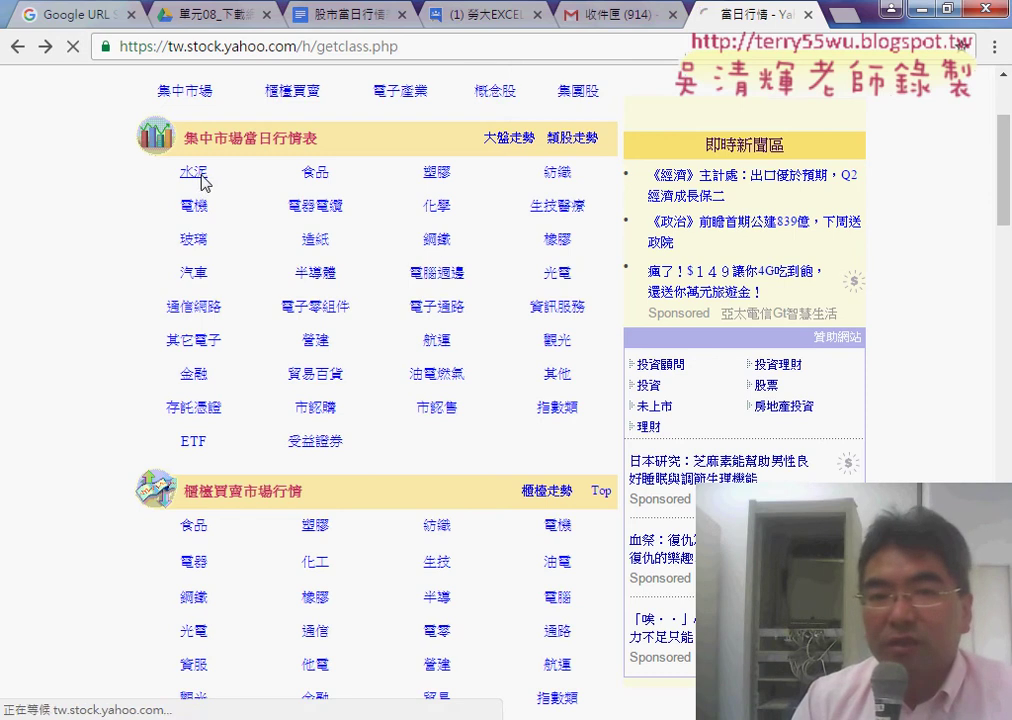
click(338, 55)
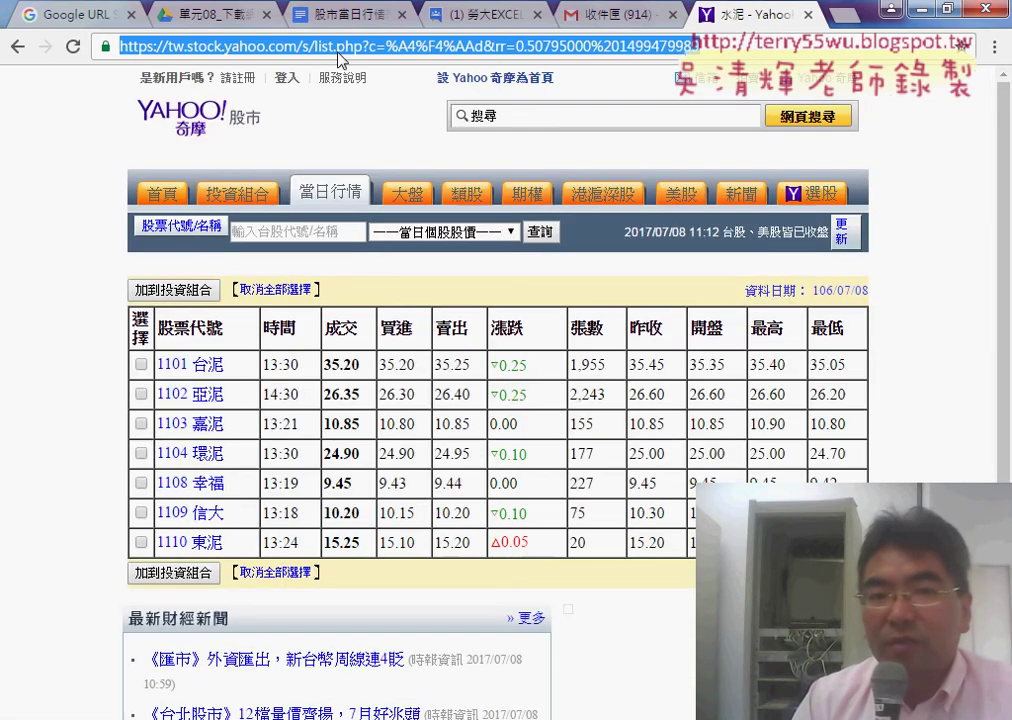
right_click(338, 56)
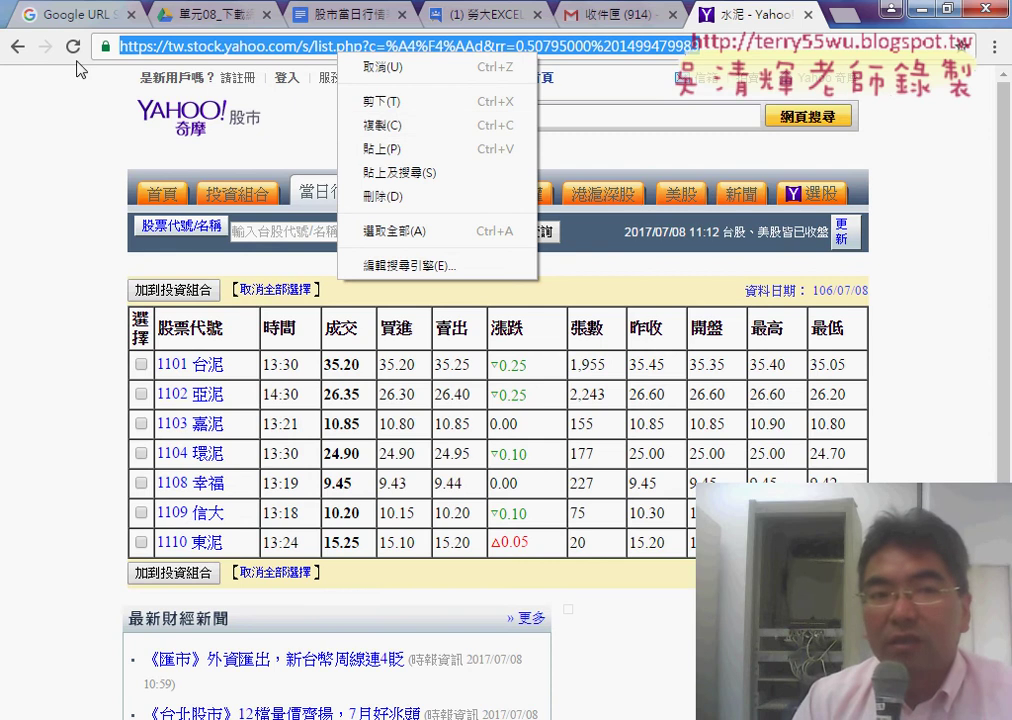
click(18, 46)
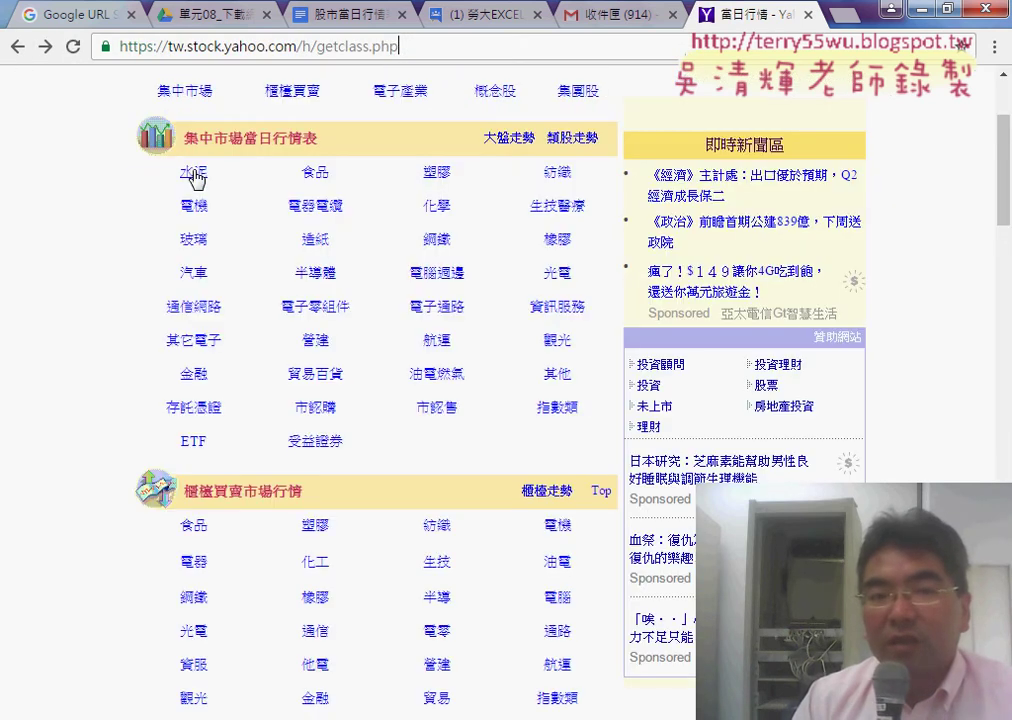
right_click(194, 178)
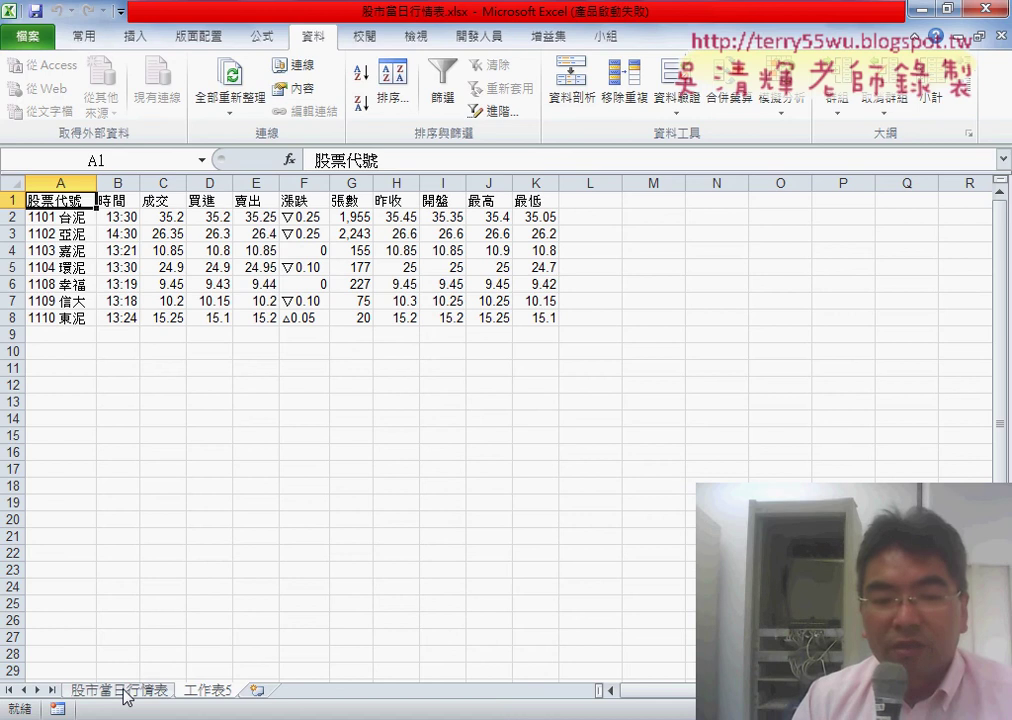
- Step through the 水泥, 食品, 塑膠 and 紡織 names and URLs on 股市當日行情表, then return to Chrome
click(123, 690)
key(Tab)
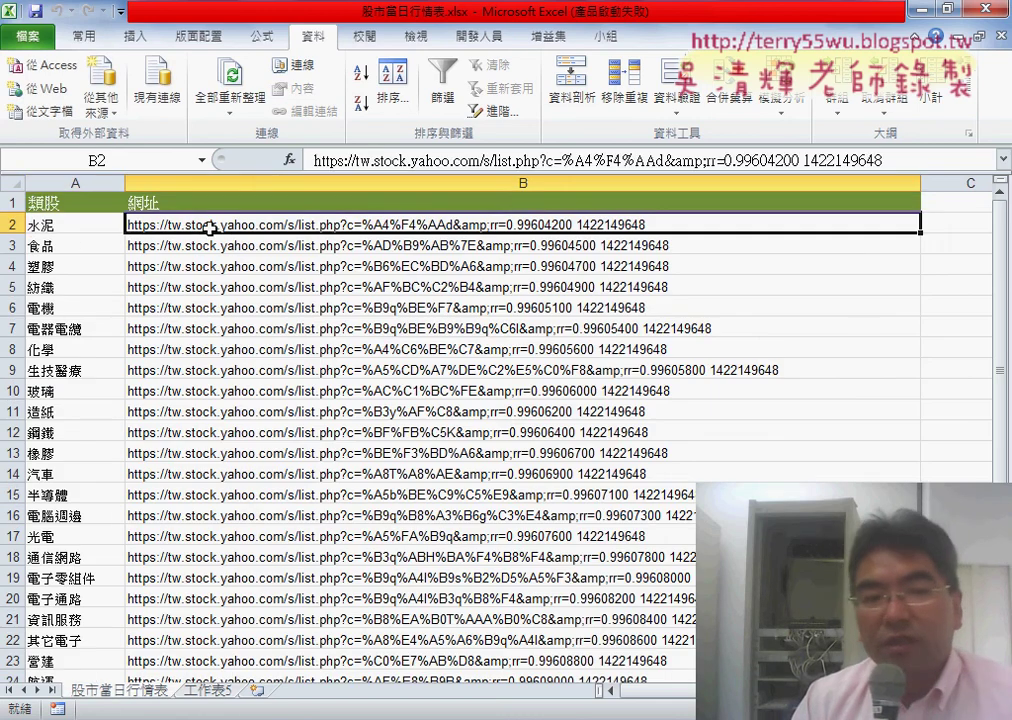
key(Return)
key(Tab)
key(Return)
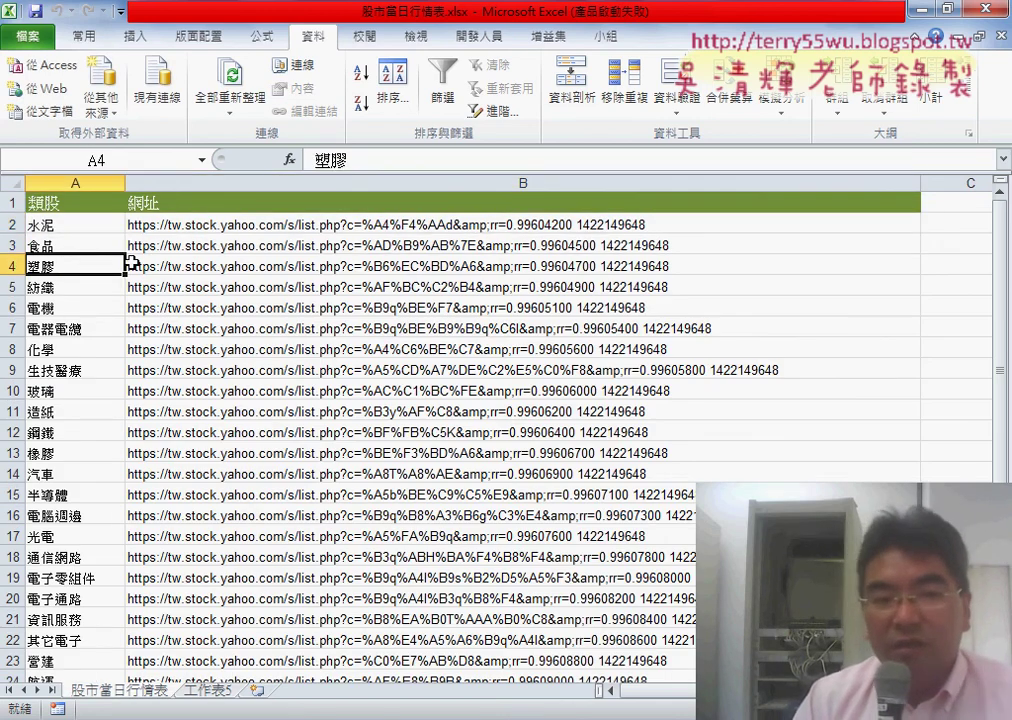
key(Tab)
key(Return)
click(176, 300)
click(185, 284)
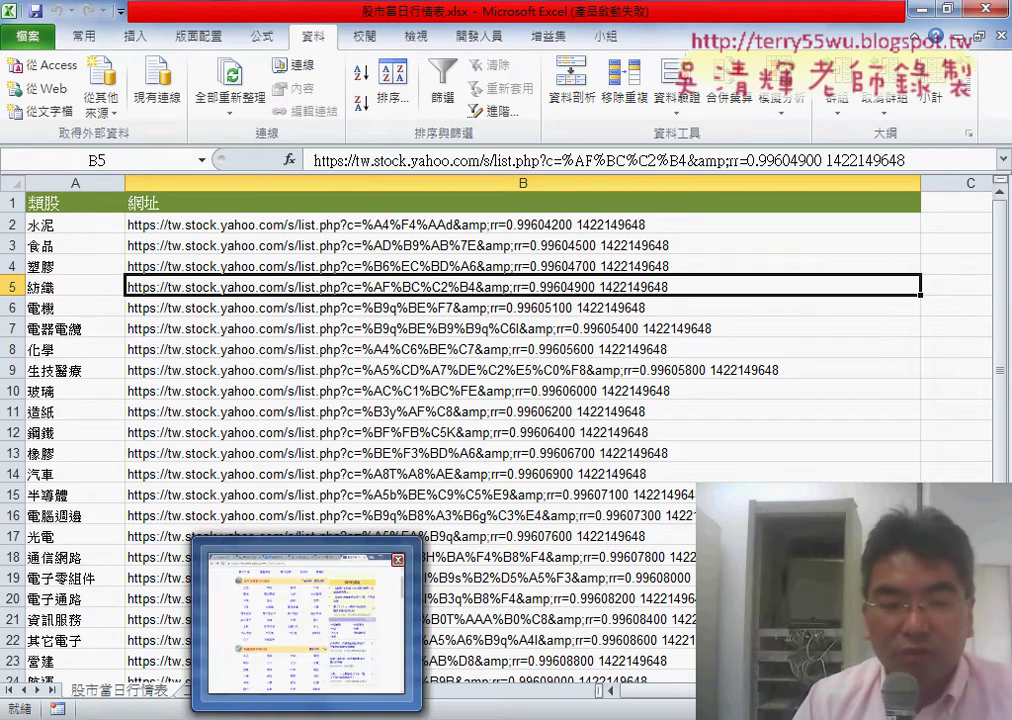
click(252, 528)
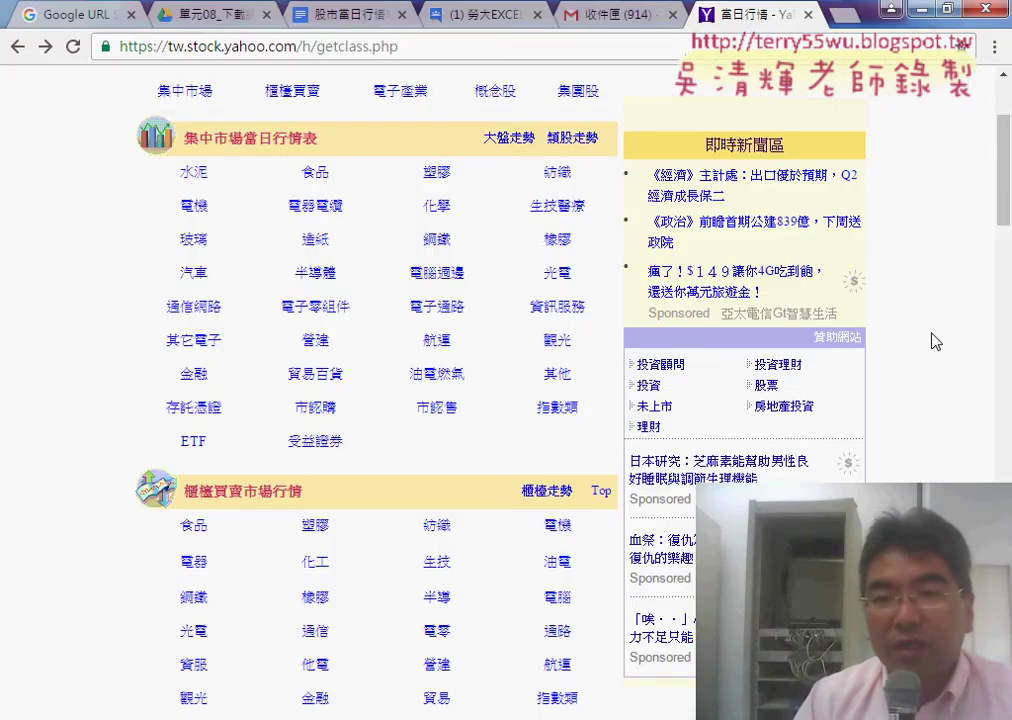
scroll(940, 235, up, 3)
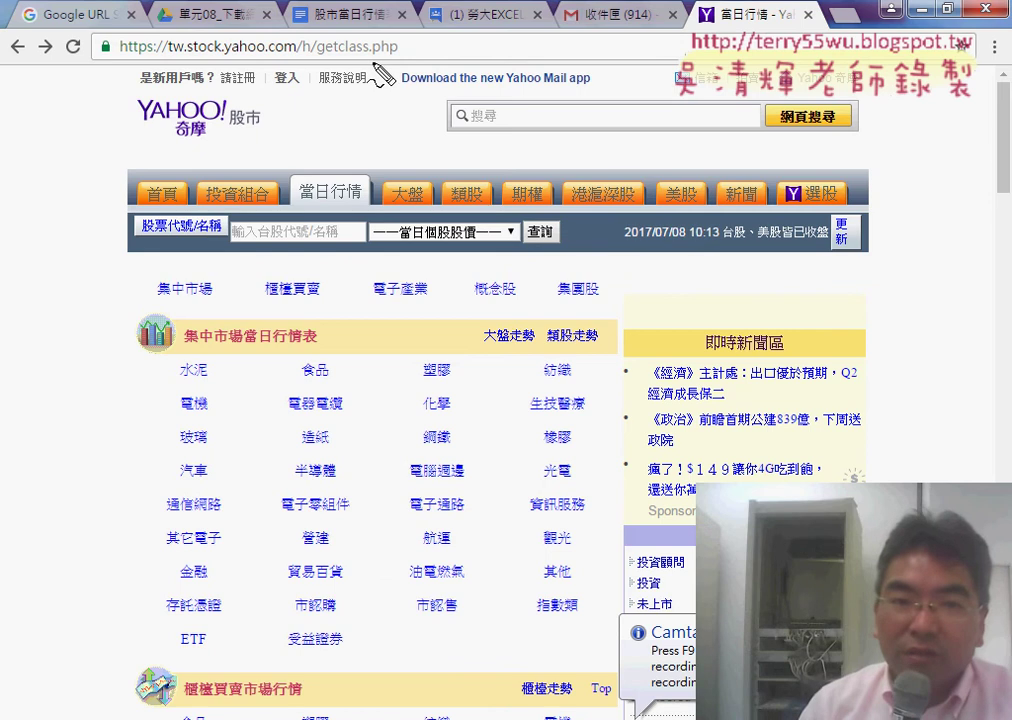
drag(372, 57, 400, 61)
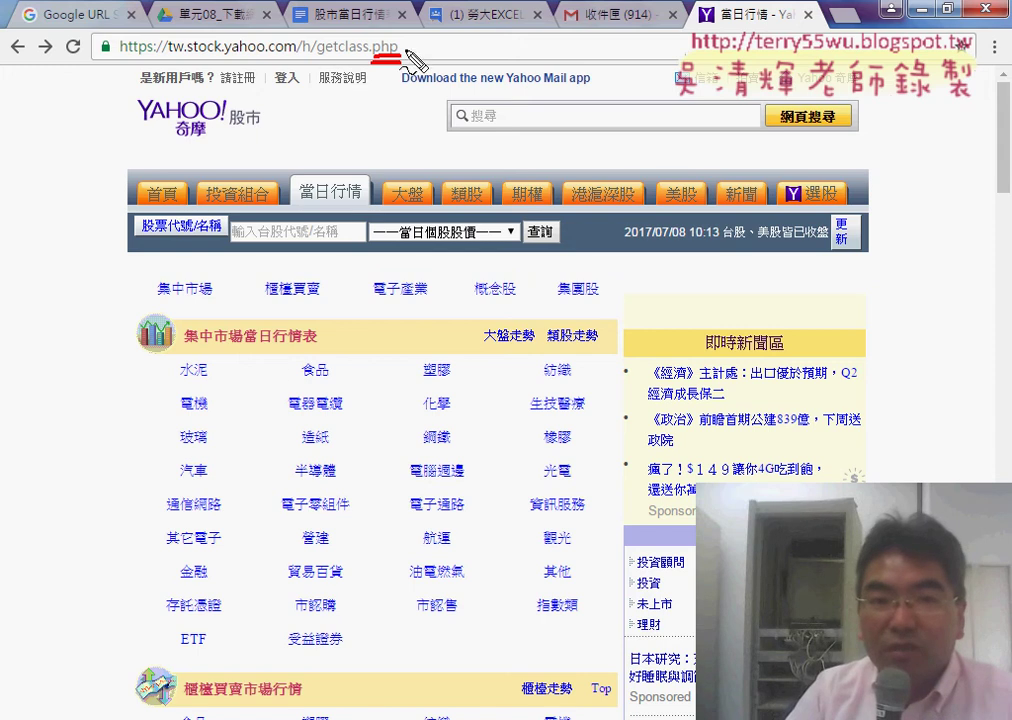
drag(400, 59, 318, 59)
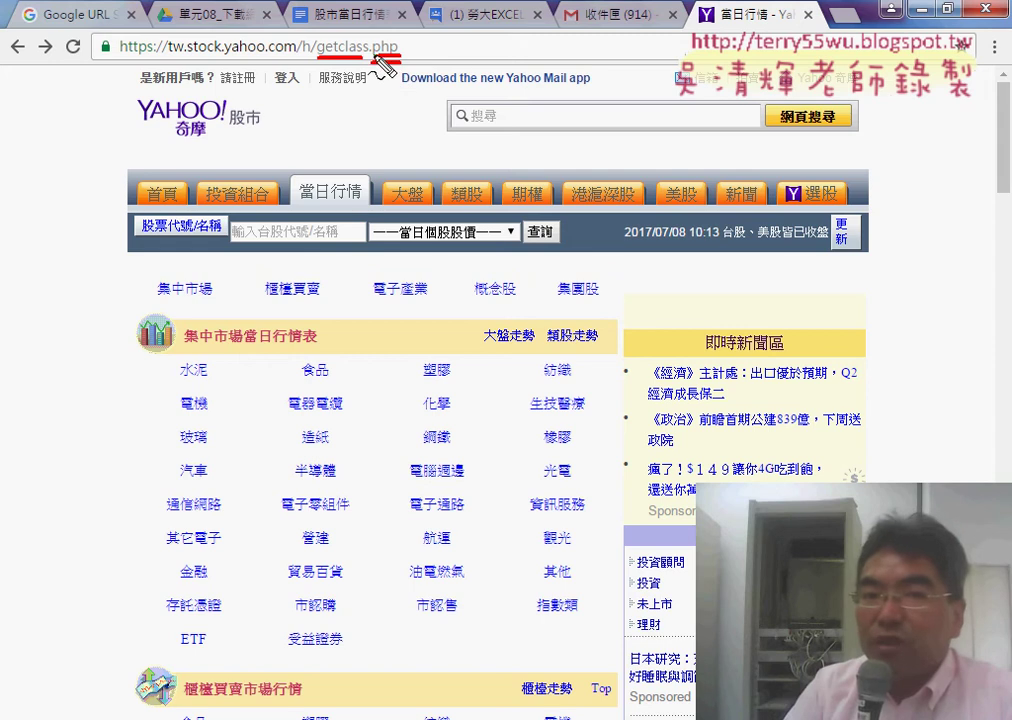
mouse_move(377, 108)
mouse_down()
mouse_move(397, 121)
mouse_move(447, 122)
mouse_move(442, 145)
mouse_up()
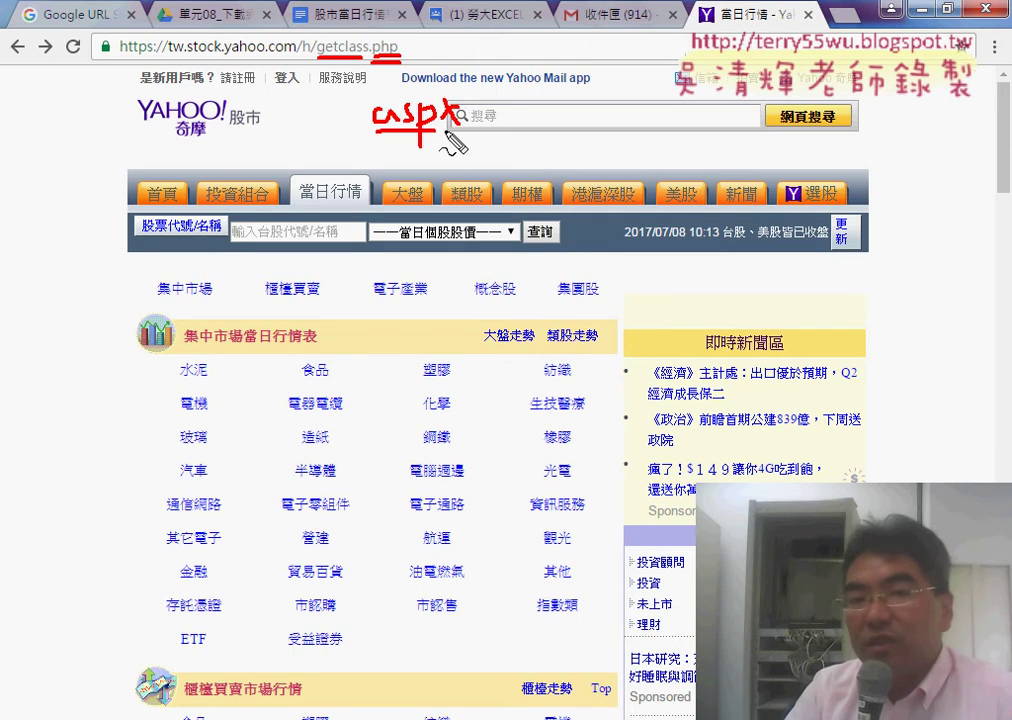
key(ctrl+z)
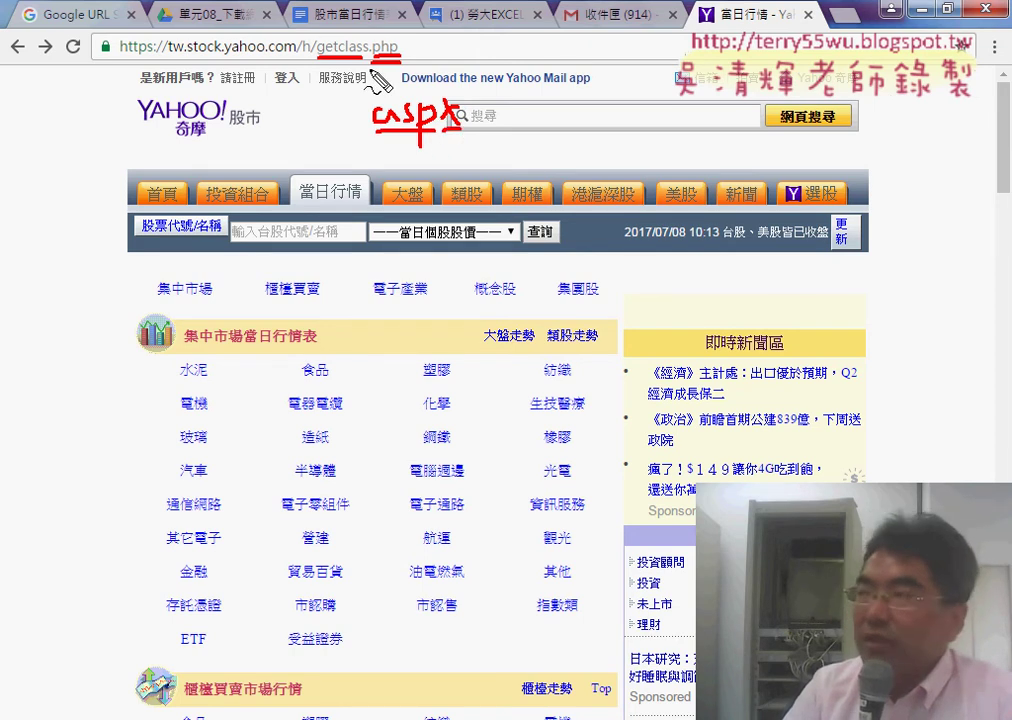
drag(396, 168, 383, 198)
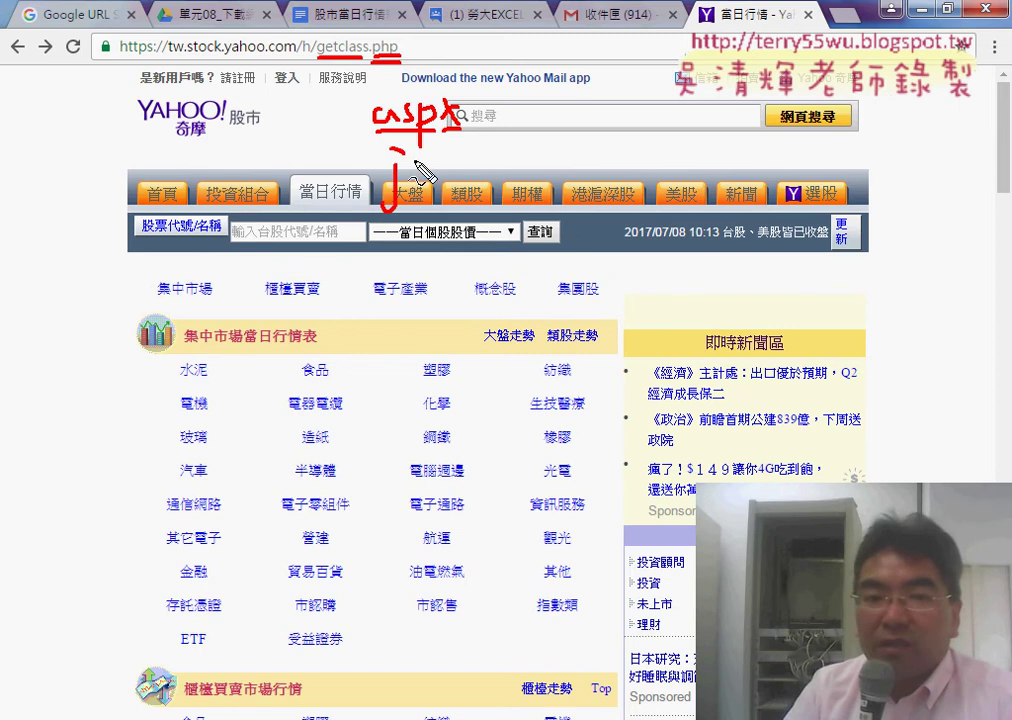
mouse_move(428, 162)
mouse_down()
mouse_move(412, 190)
mouse_move(440, 180)
mouse_up()
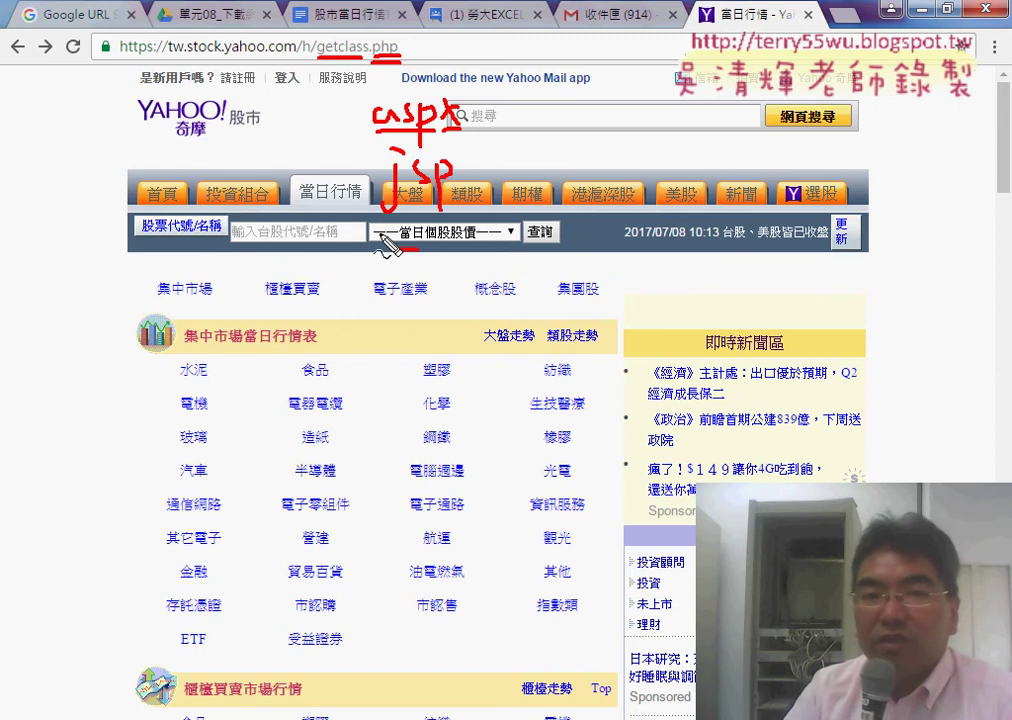
drag(385, 245, 437, 262)
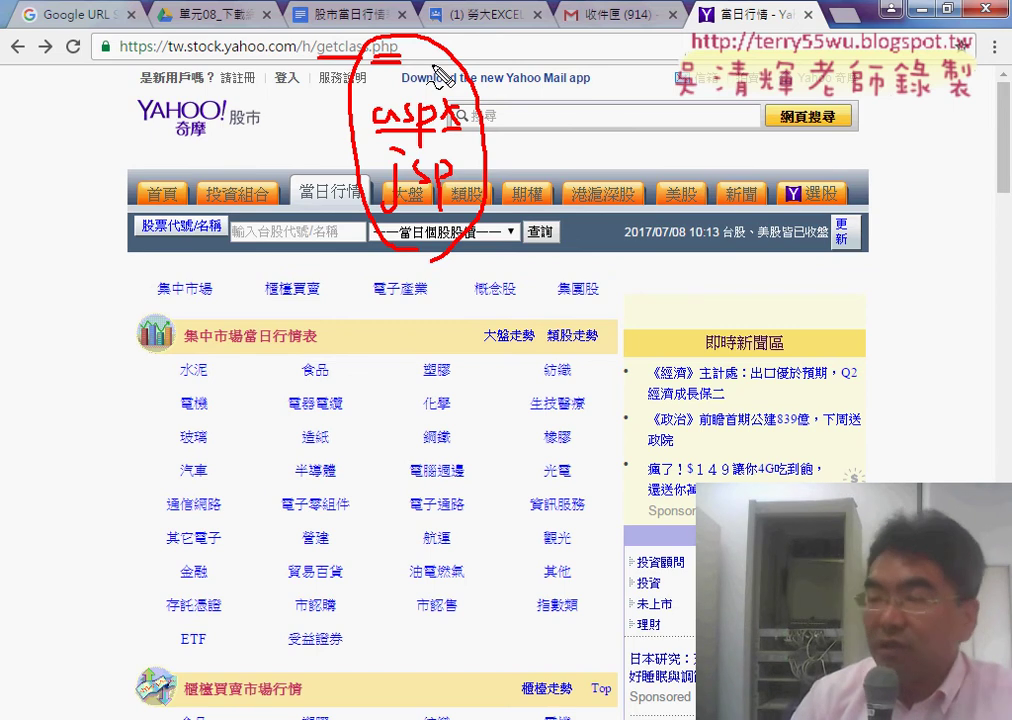
key(Escape)
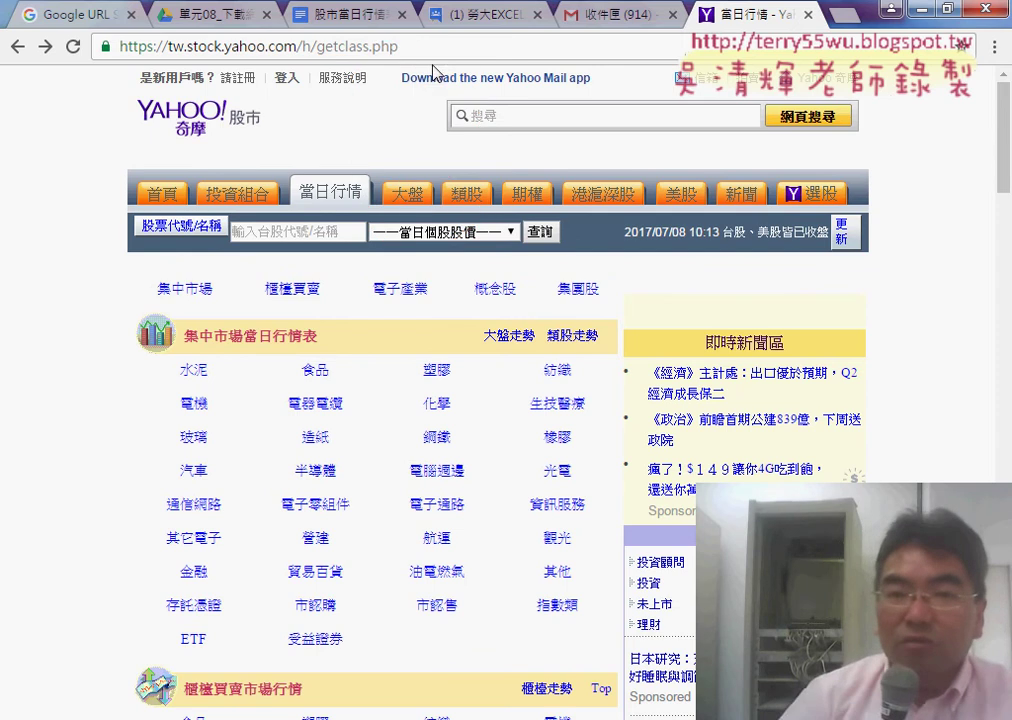
- From the 水泥 quote list, replace the address's c= category code with 食品 and load it
click(196, 378)
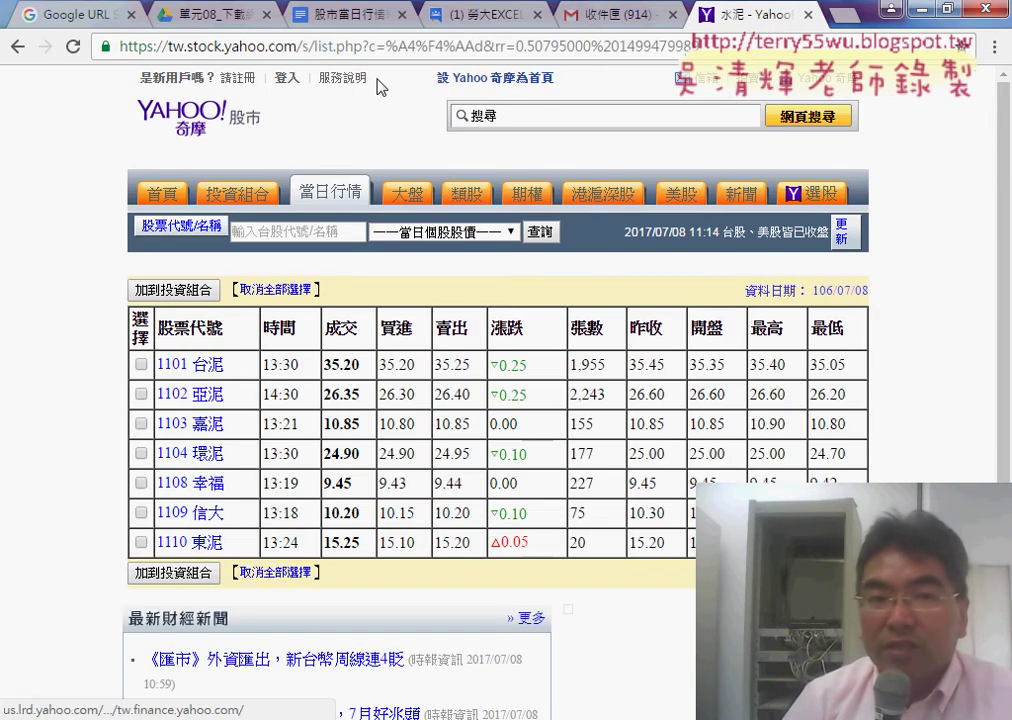
double_click(315, 47)
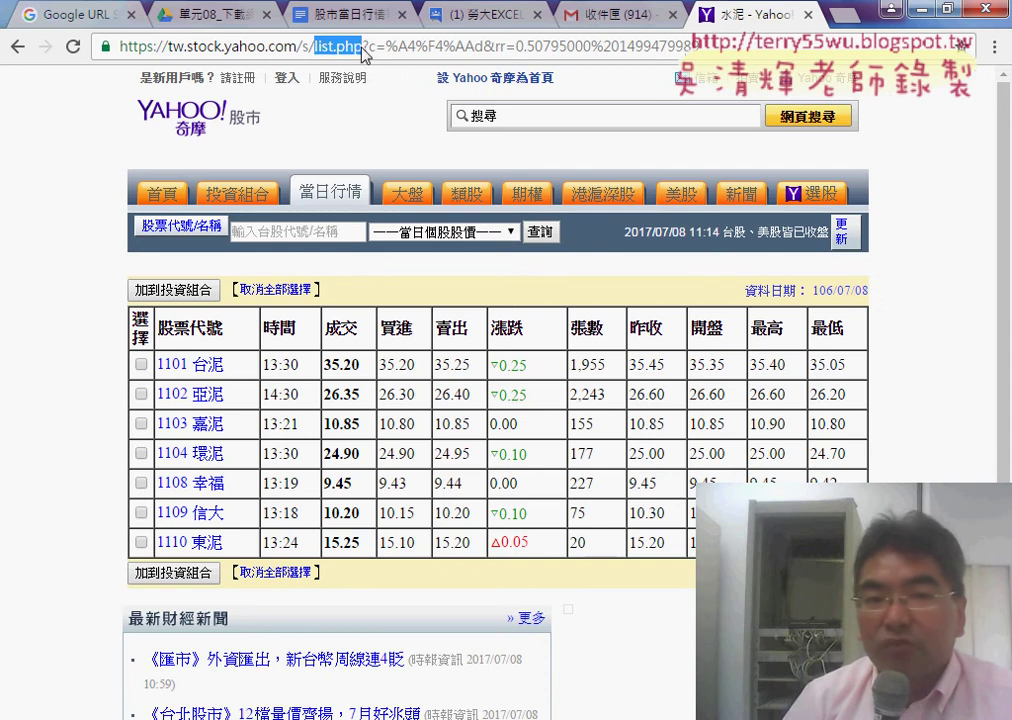
click(368, 47)
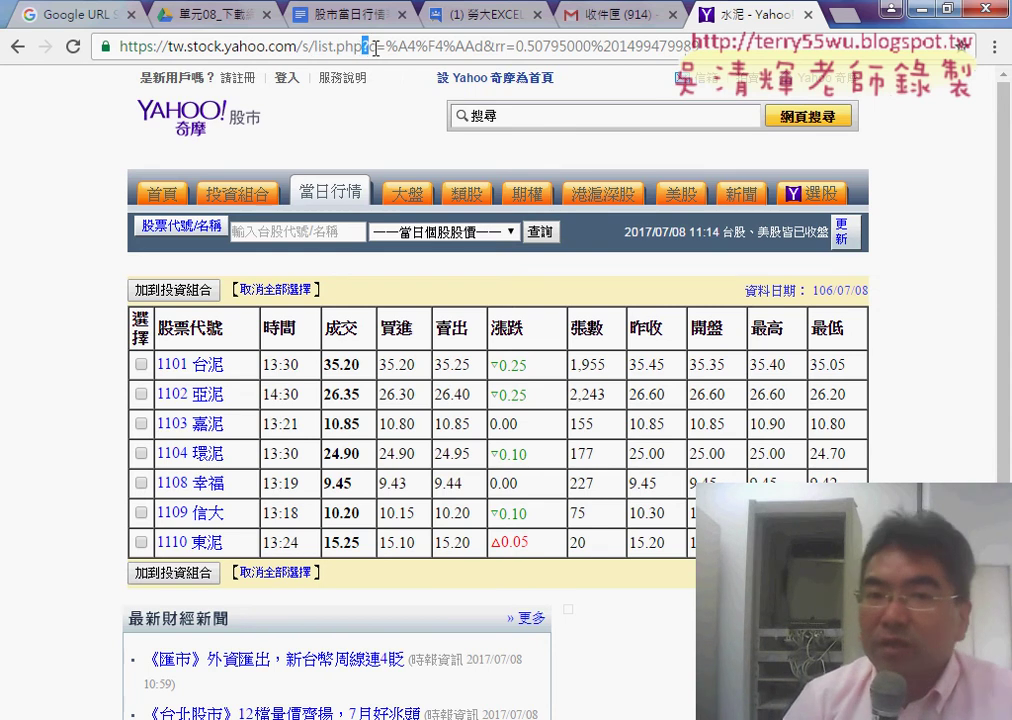
drag(386, 47, 695, 47)
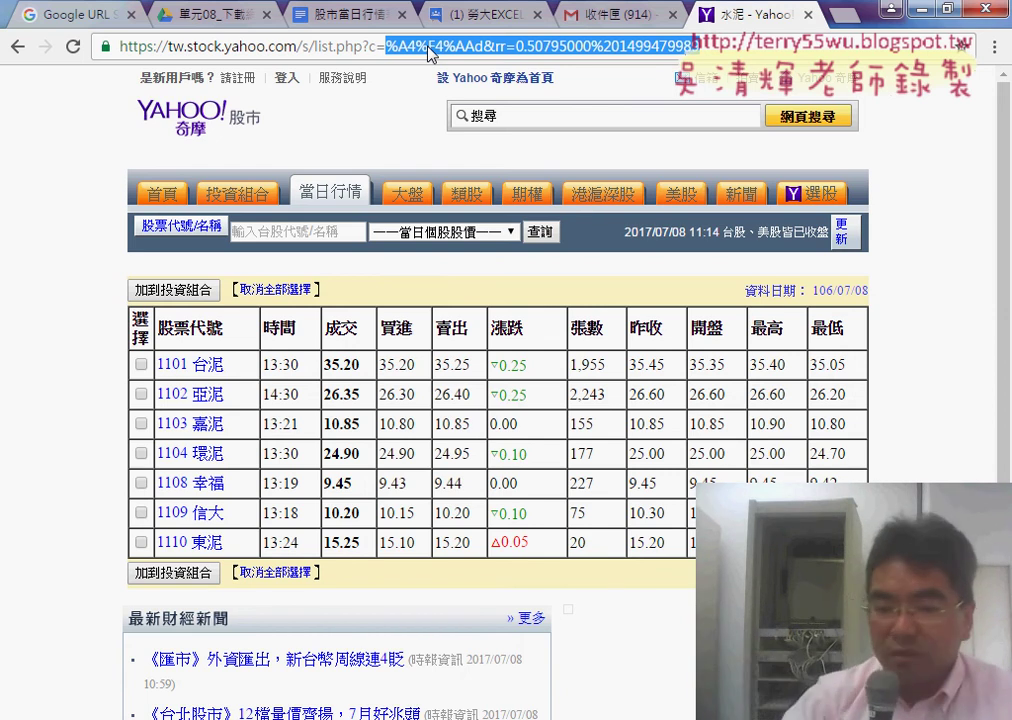
key(BackSpace)
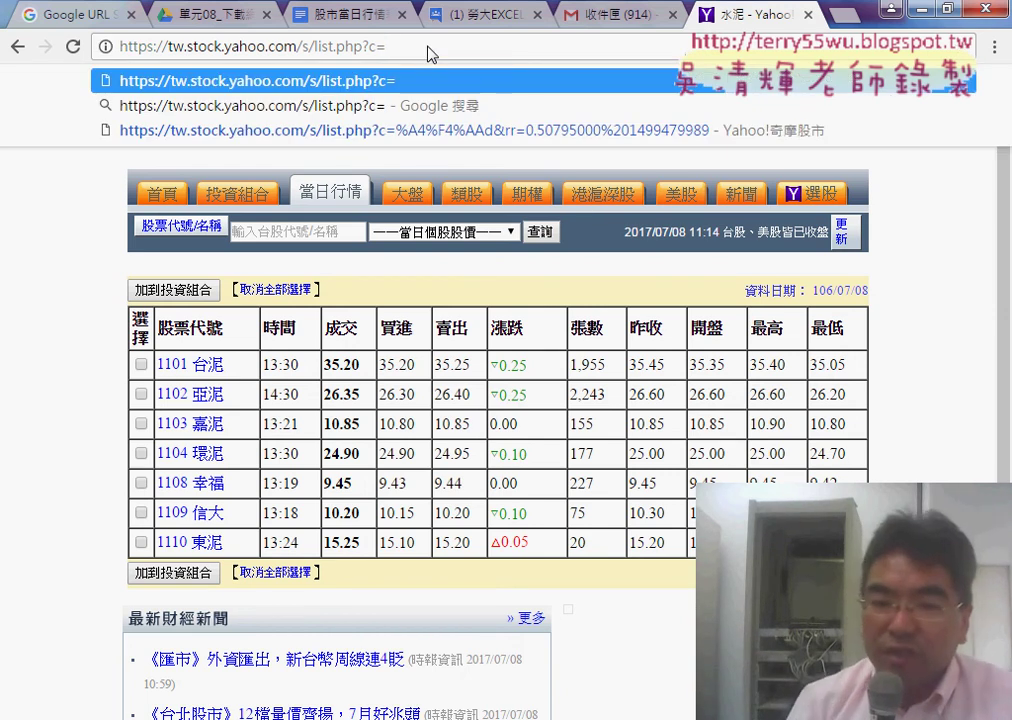
text(/)
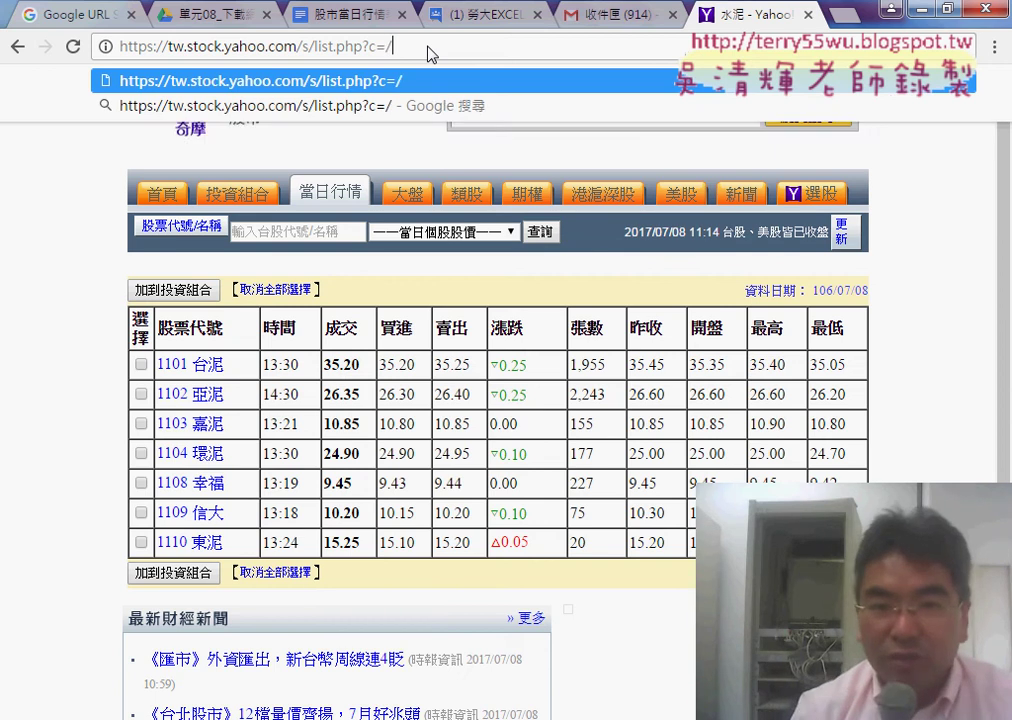
key(BackSpace)
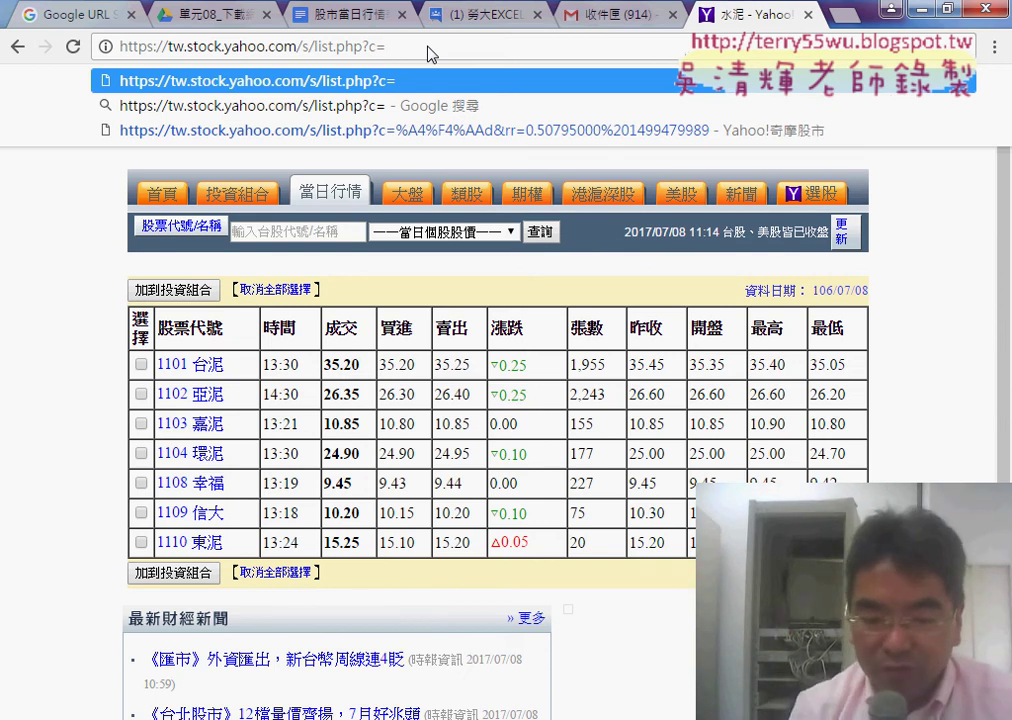
text(ㄕ)
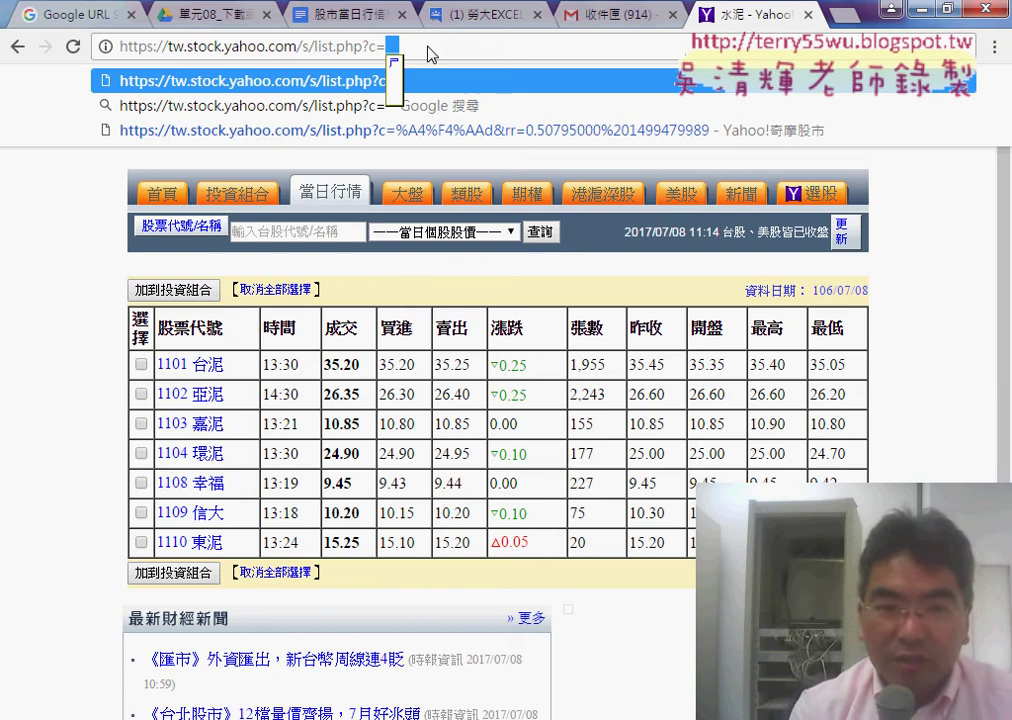
text(6)
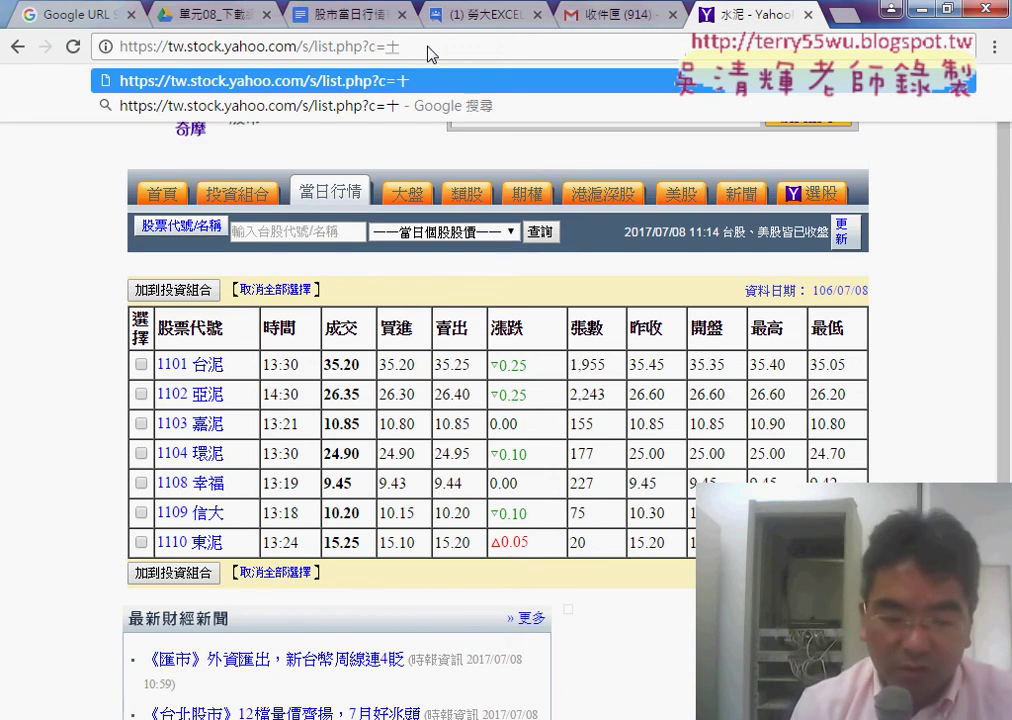
key(period)
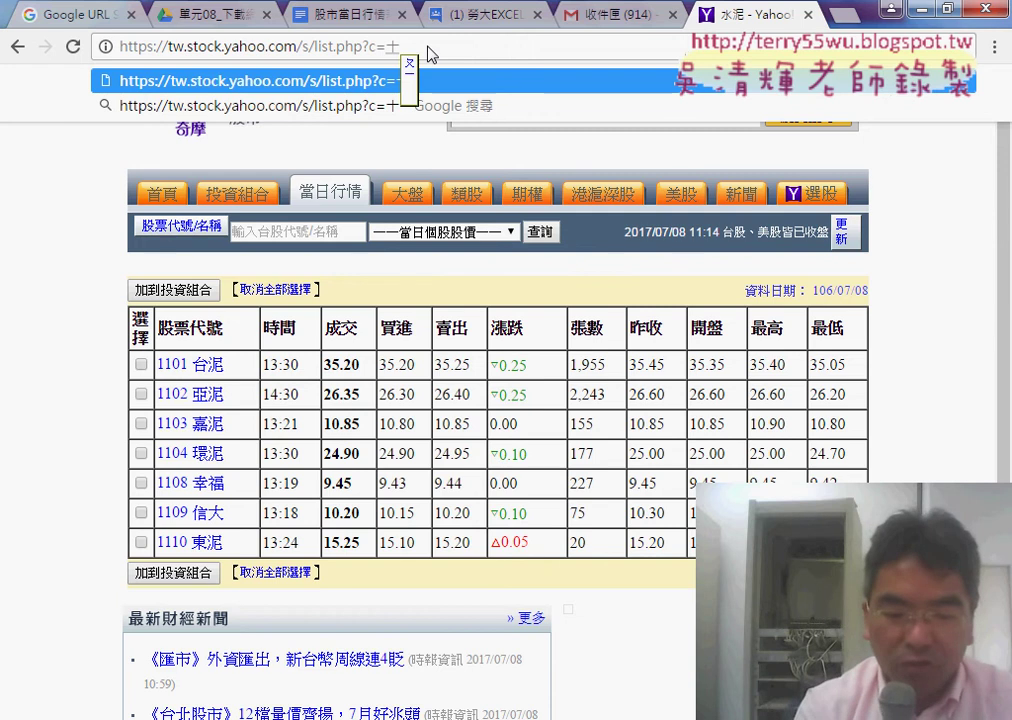
text(食品)
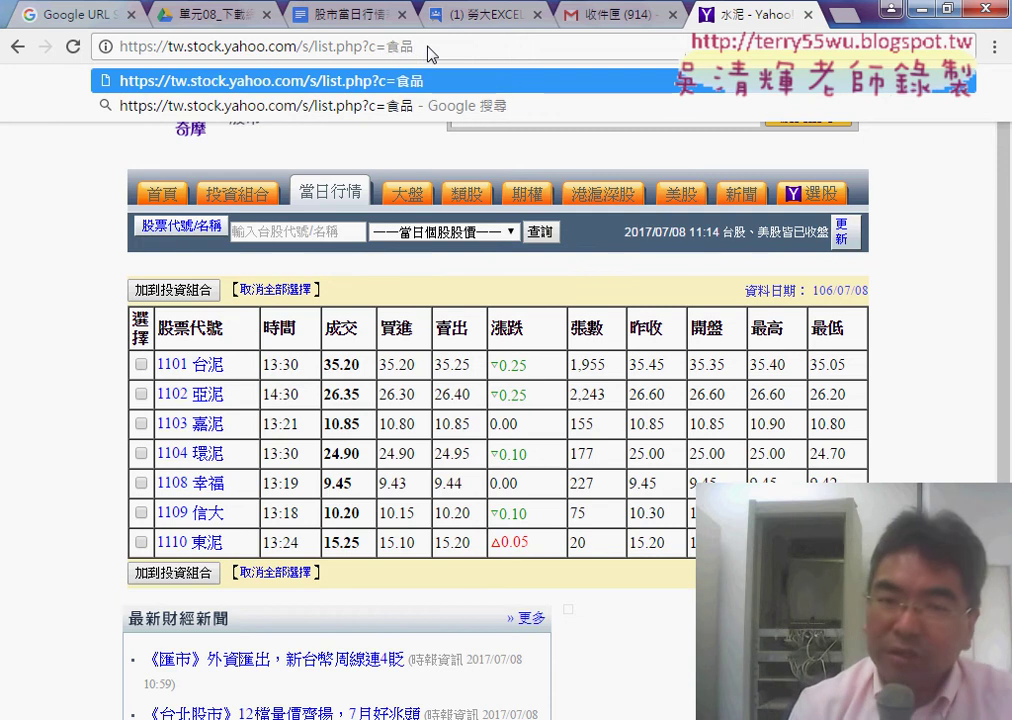
key(Return)
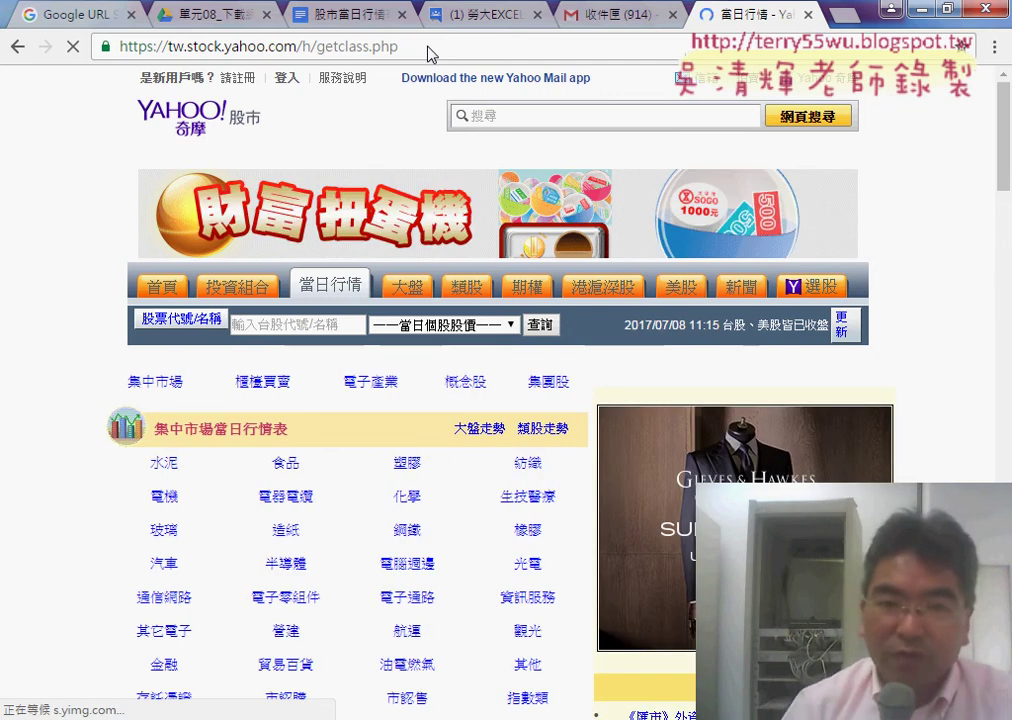
- Open the 食品 quote list, swap its encoded category code for plain 食品, and reload
click(285, 463)
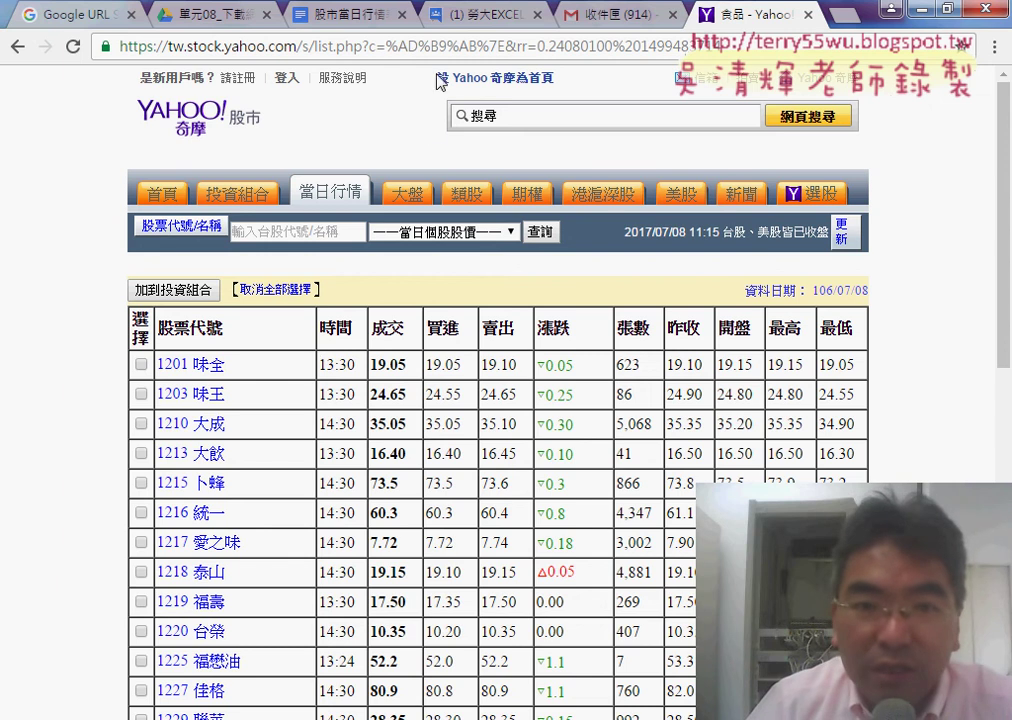
drag(478, 50, 509, 57)
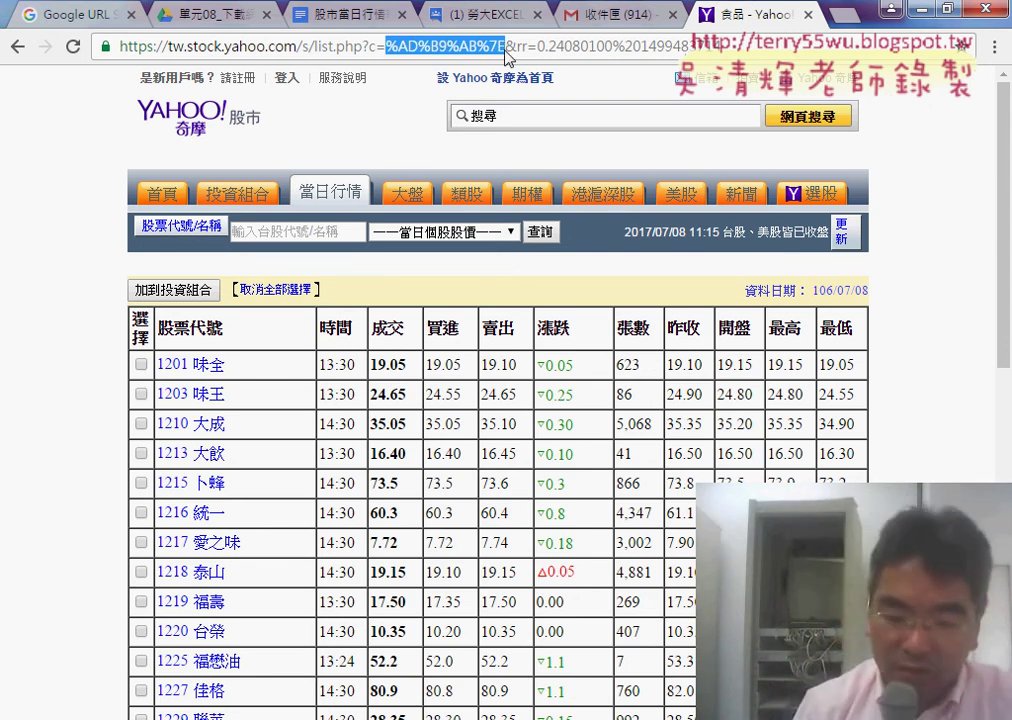
text(ㄕ)
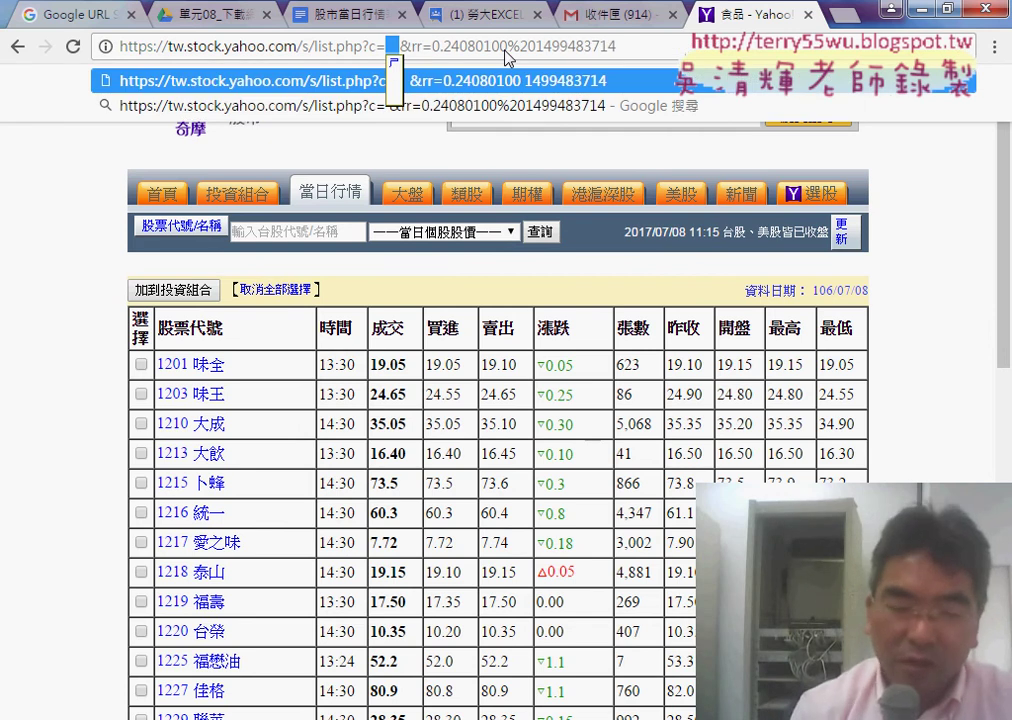
text(十)
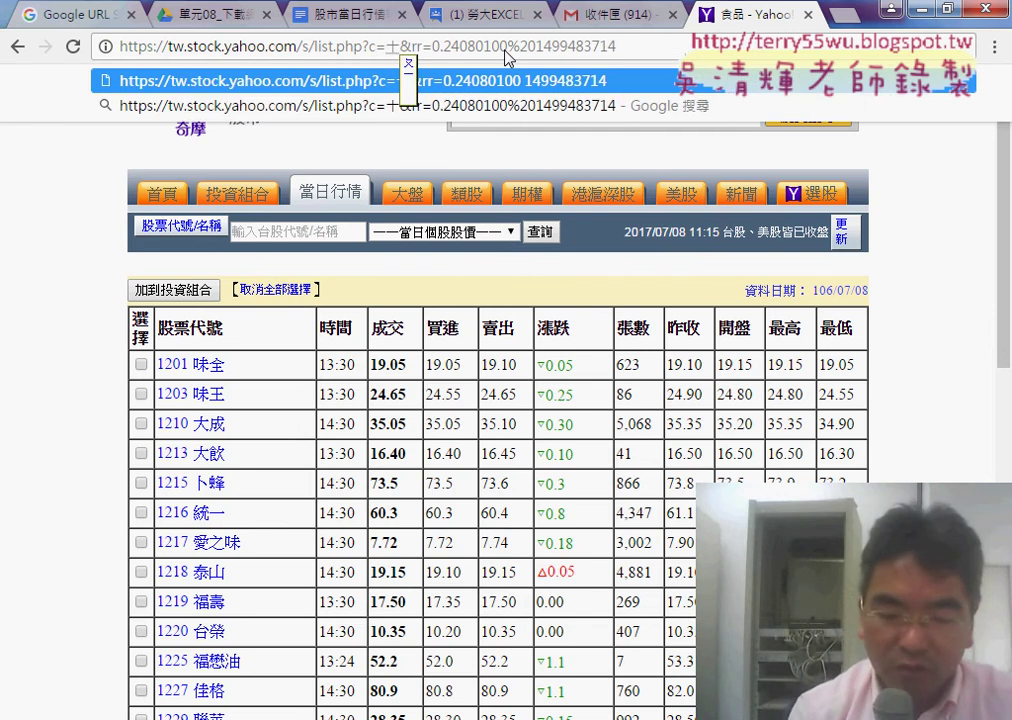
text(食品)
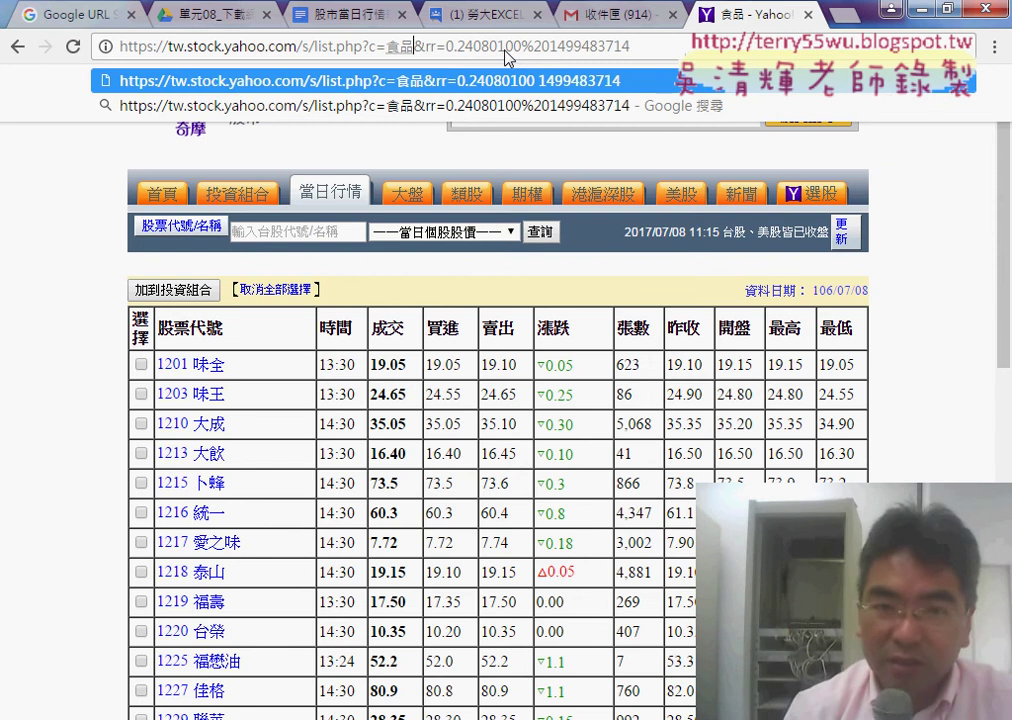
key(Return)
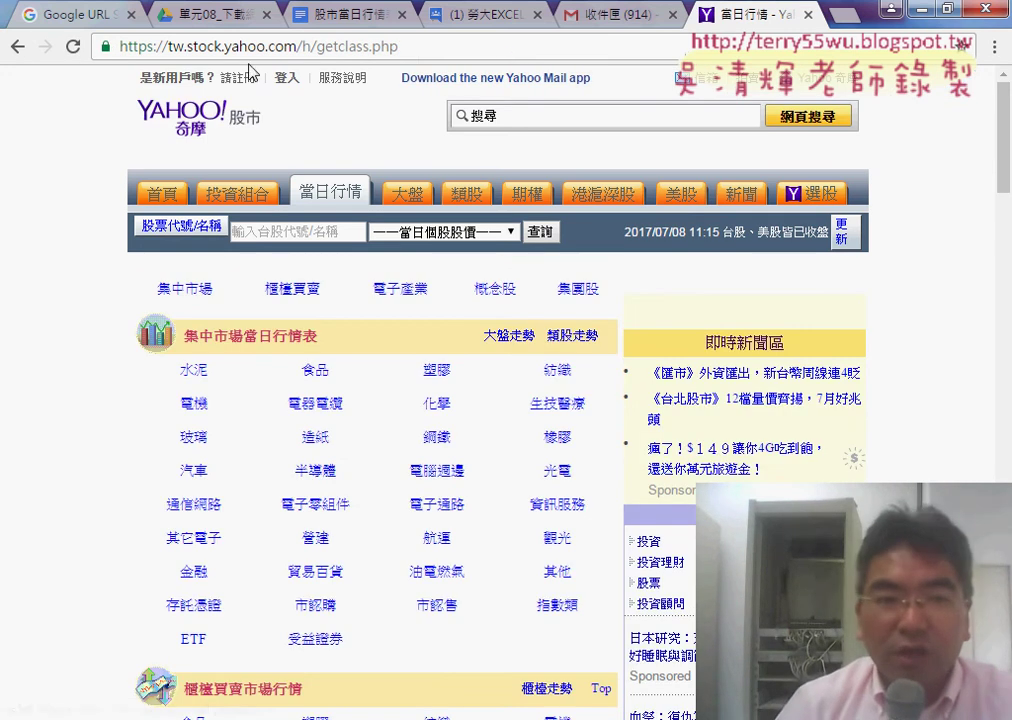
- Return Chrome to the category index and show the 水泥 and 食品 names and URLs in Excel
click(17, 47)
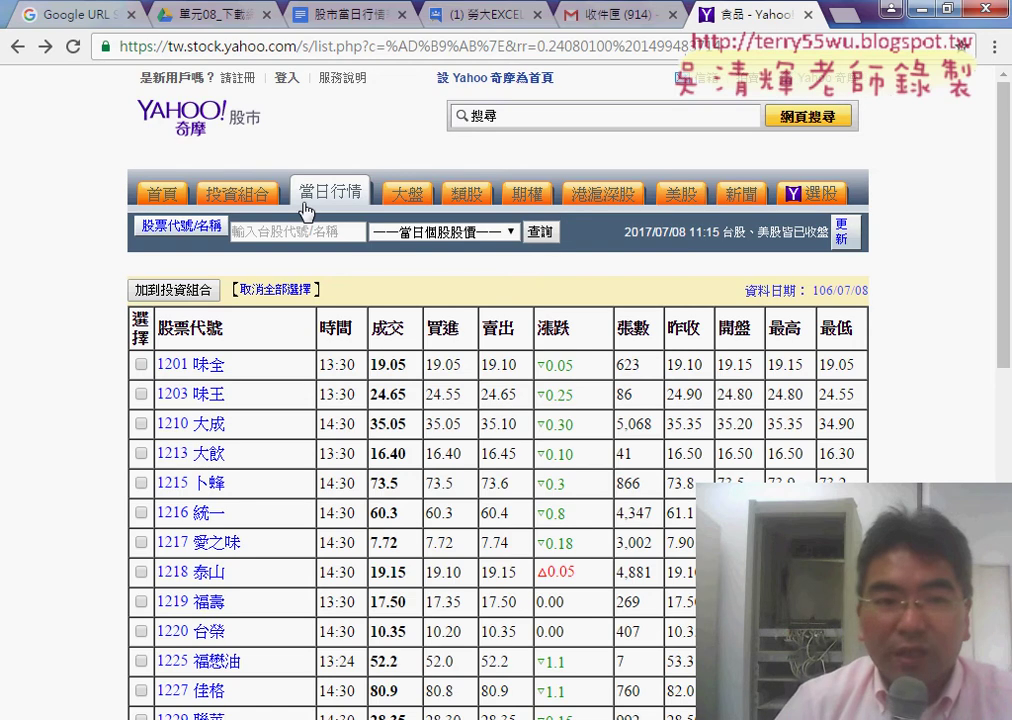
click(305, 210)
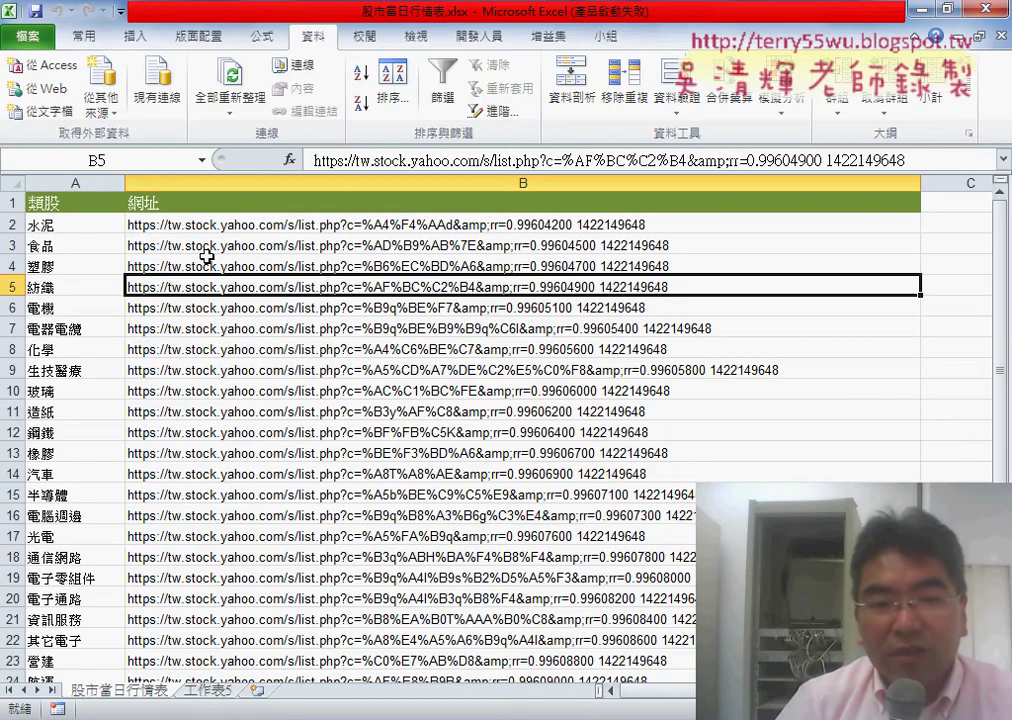
click(64, 224)
drag(64, 224, 64, 308)
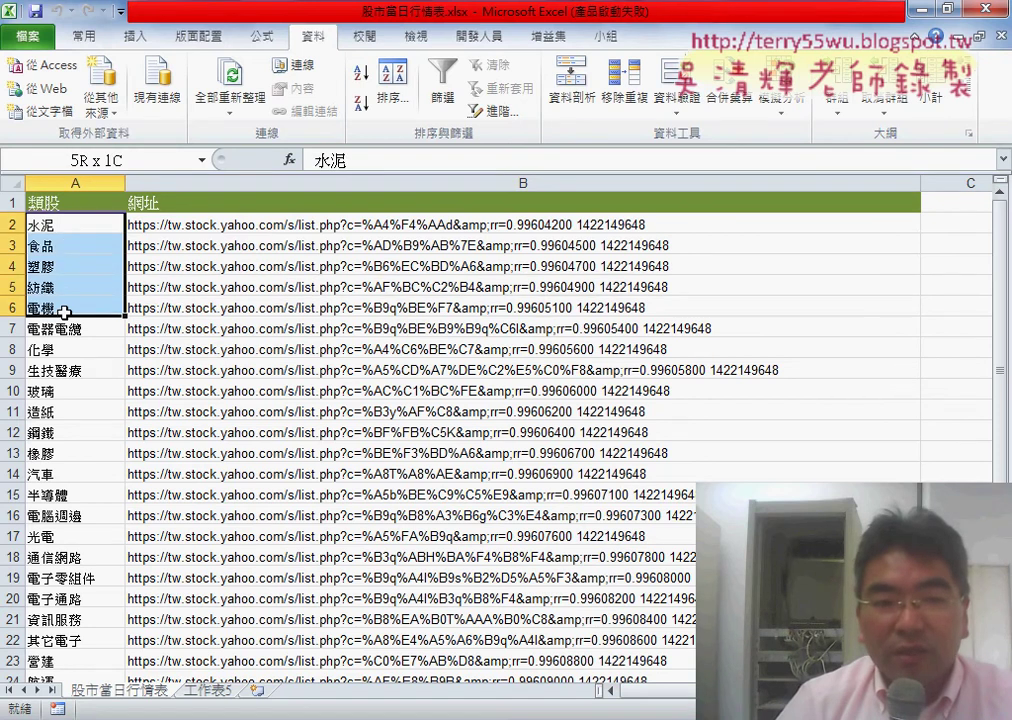
key(shift+Right)
click(90, 226)
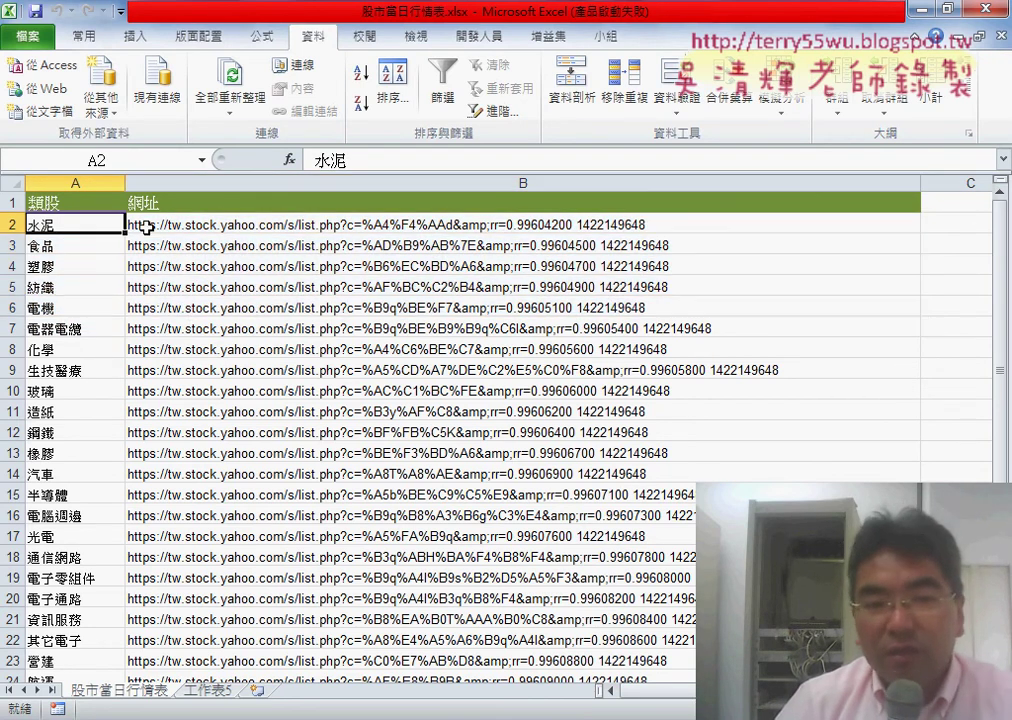
click(264, 226)
click(73, 250)
click(208, 251)
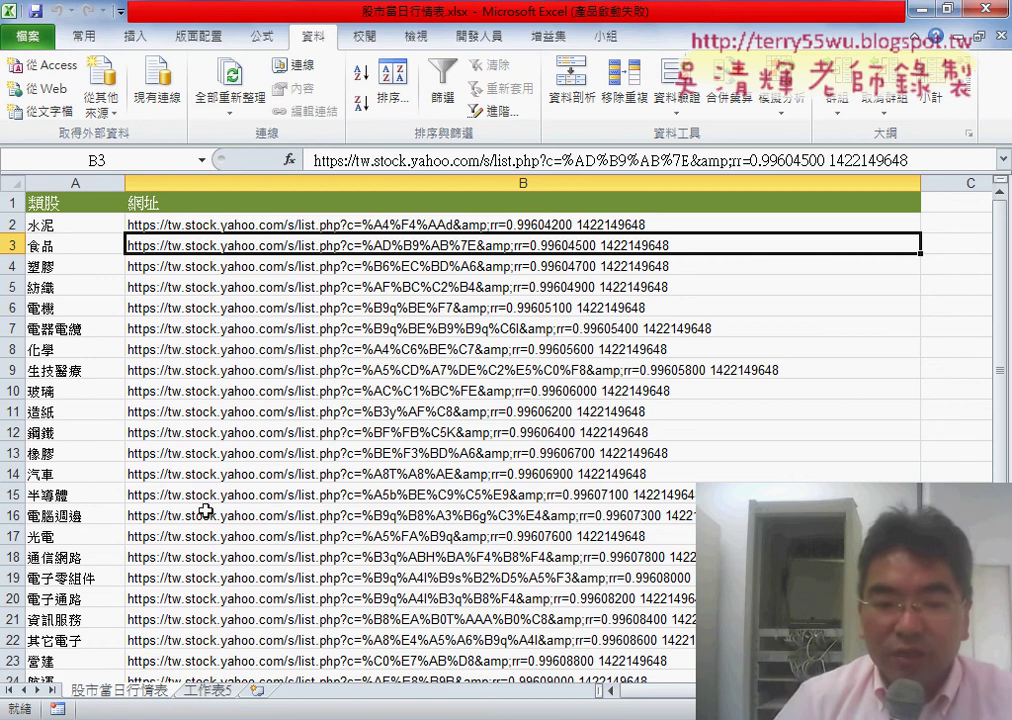
- Compare the 水泥, 食品 and 塑膠 categories with the imported cement quotes on 工作表5
click(211, 695)
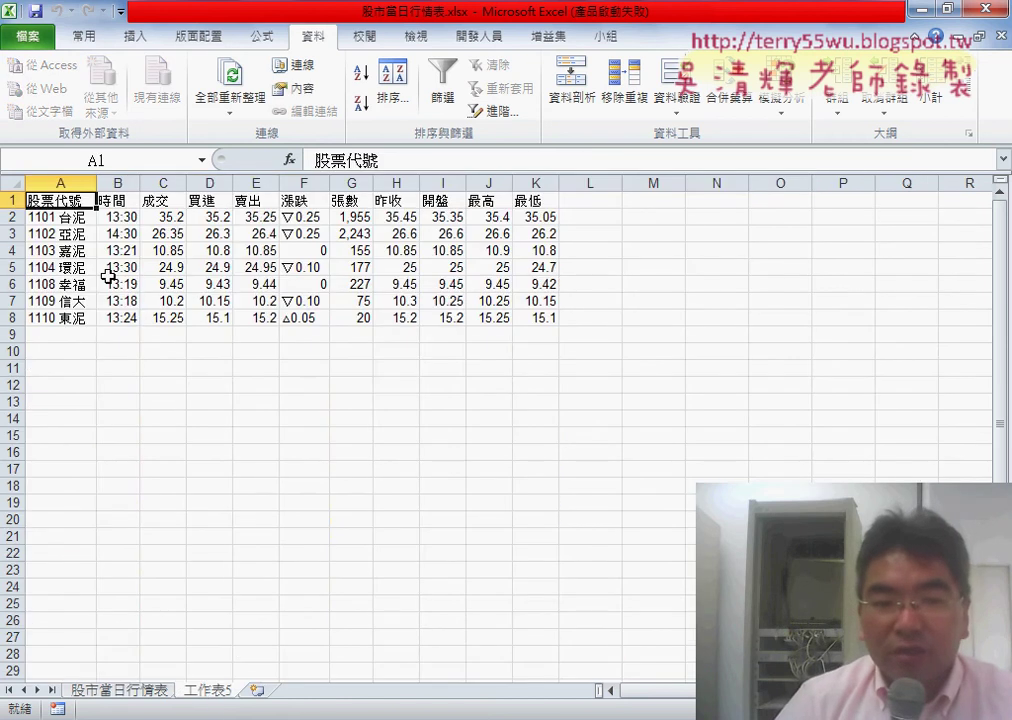
click(110, 691)
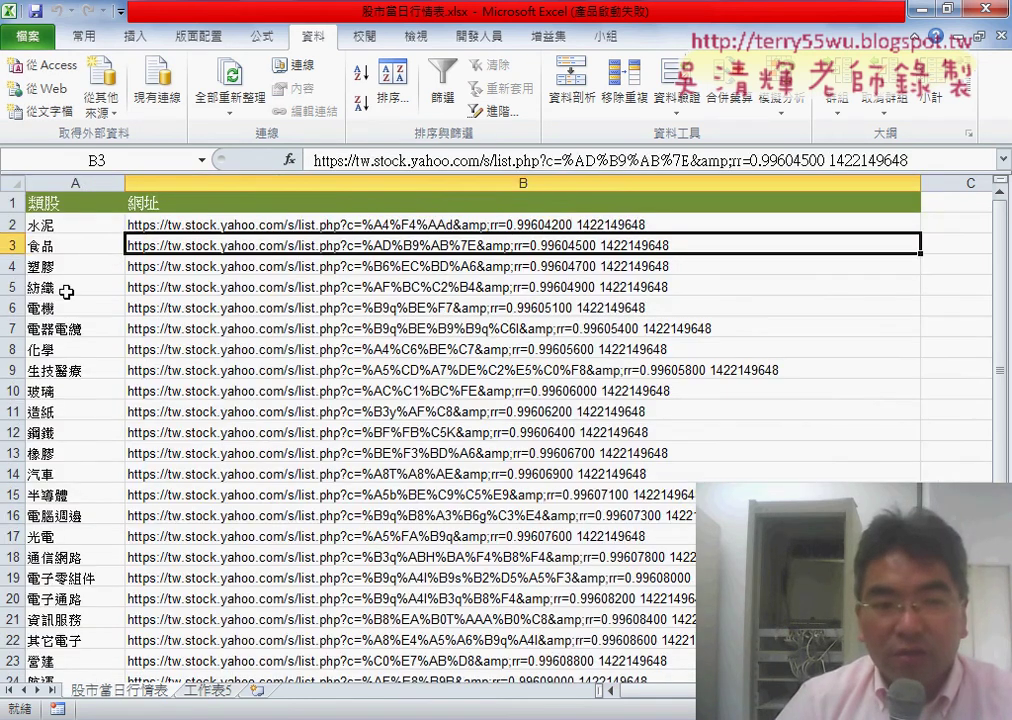
click(62, 225)
click(65, 247)
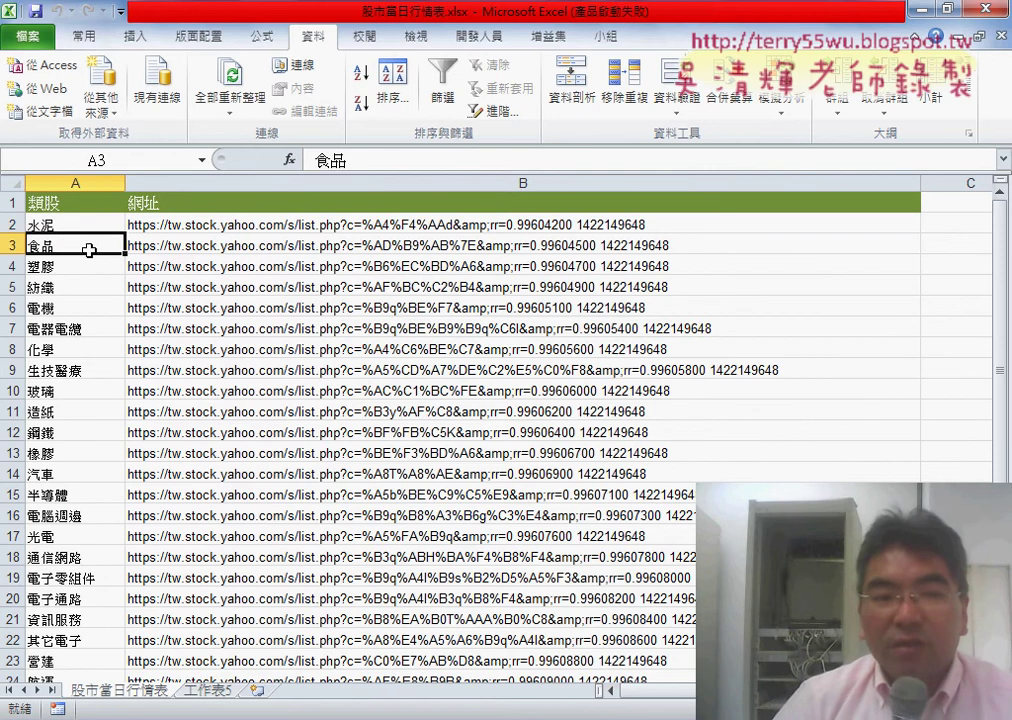
click(78, 268)
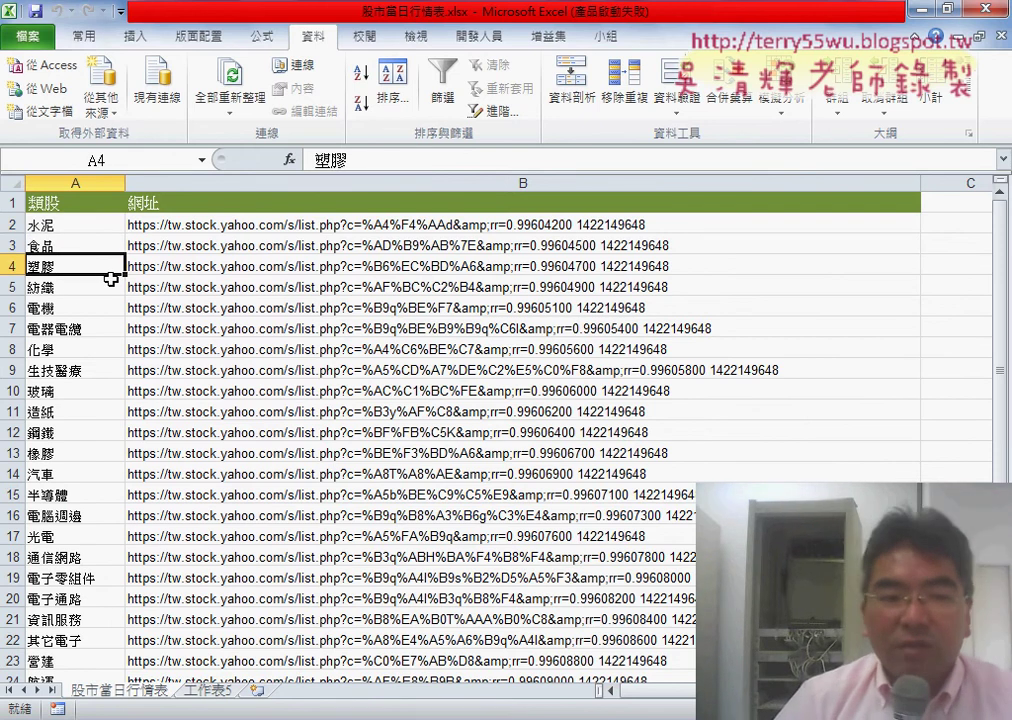
click(210, 691)
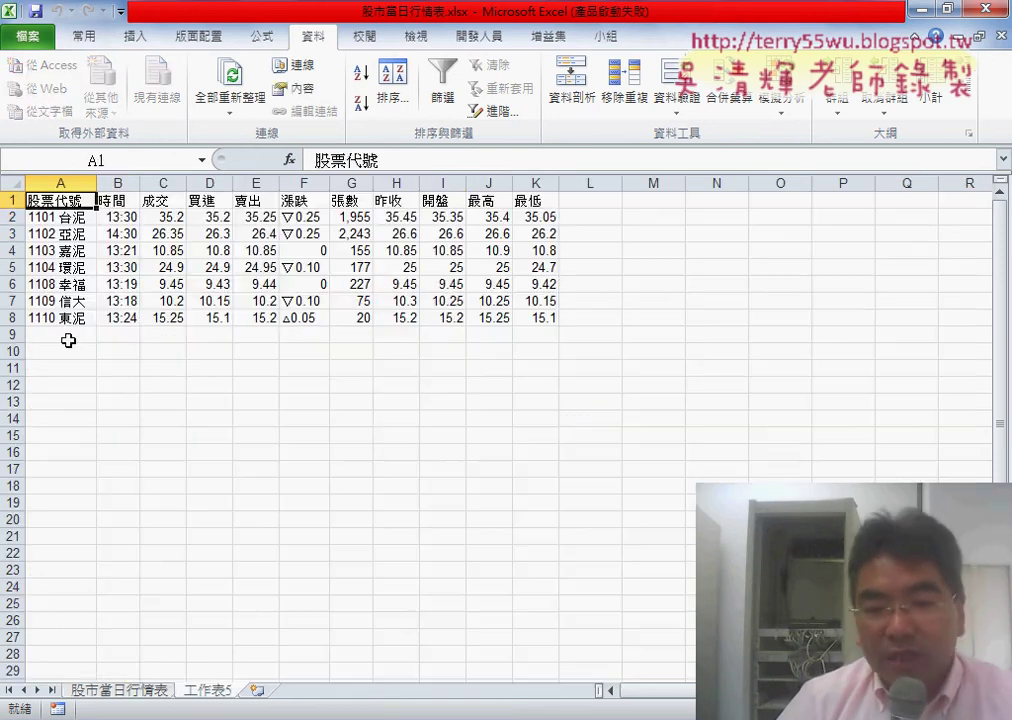
drag(60, 335, 443, 368)
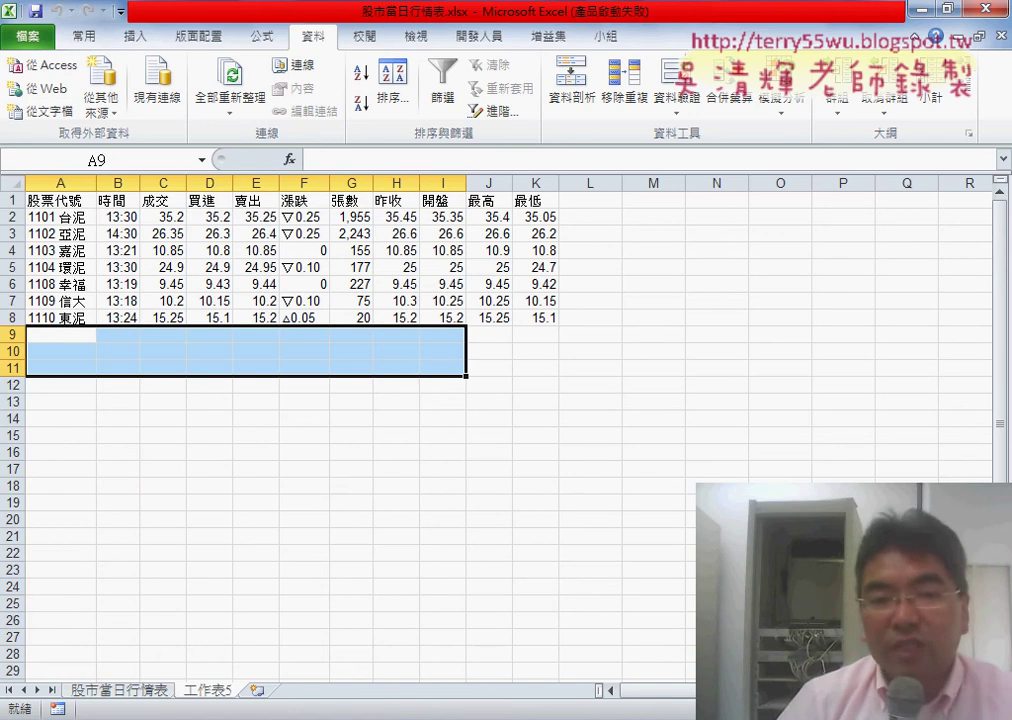
click(392, 448)
- Move and enlarge the VBA editor, then select the whole Sub 股市下載 procedure
key(alt+Tab)
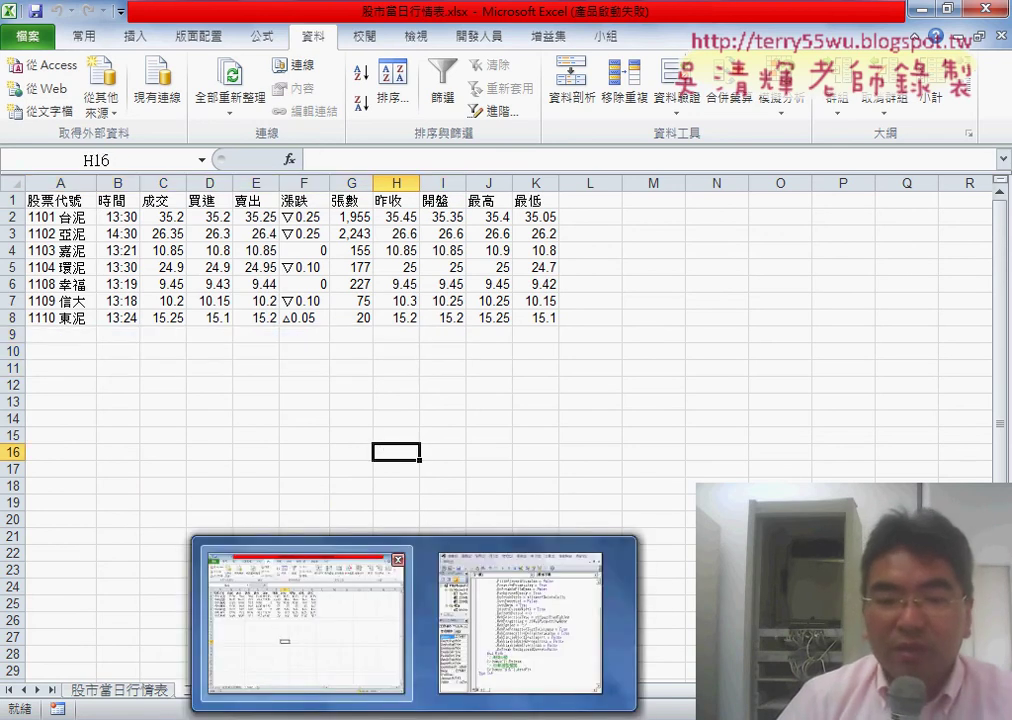
scroll(527, 424, up, 3)
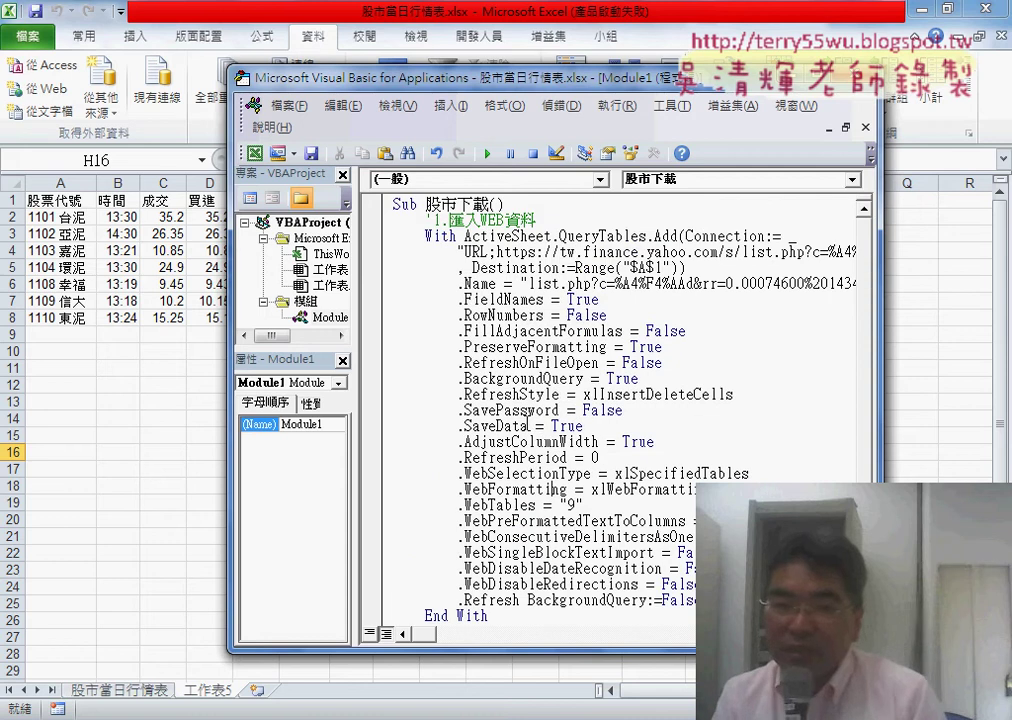
drag(469, 92, 431, 34)
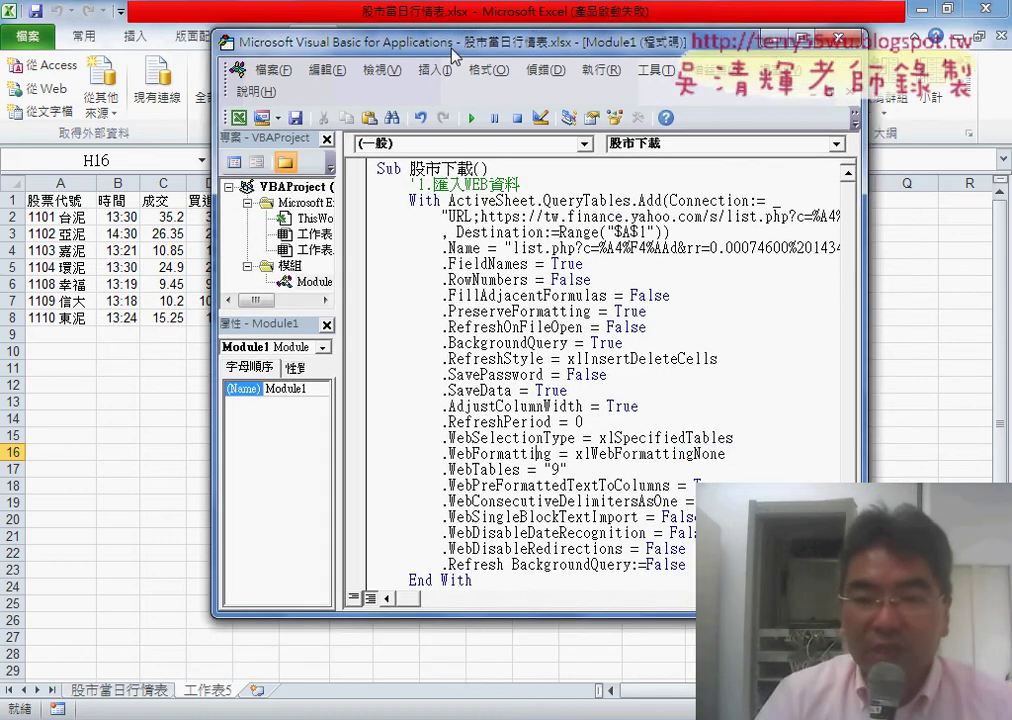
drag(843, 594, 968, 684)
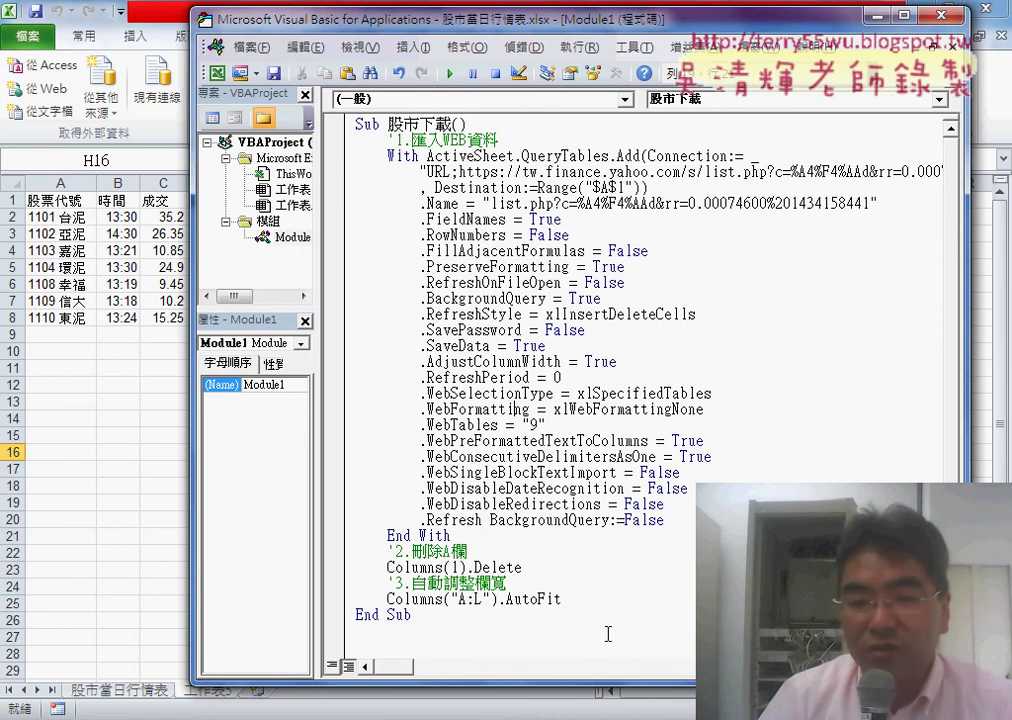
drag(452, 620, 352, 122)
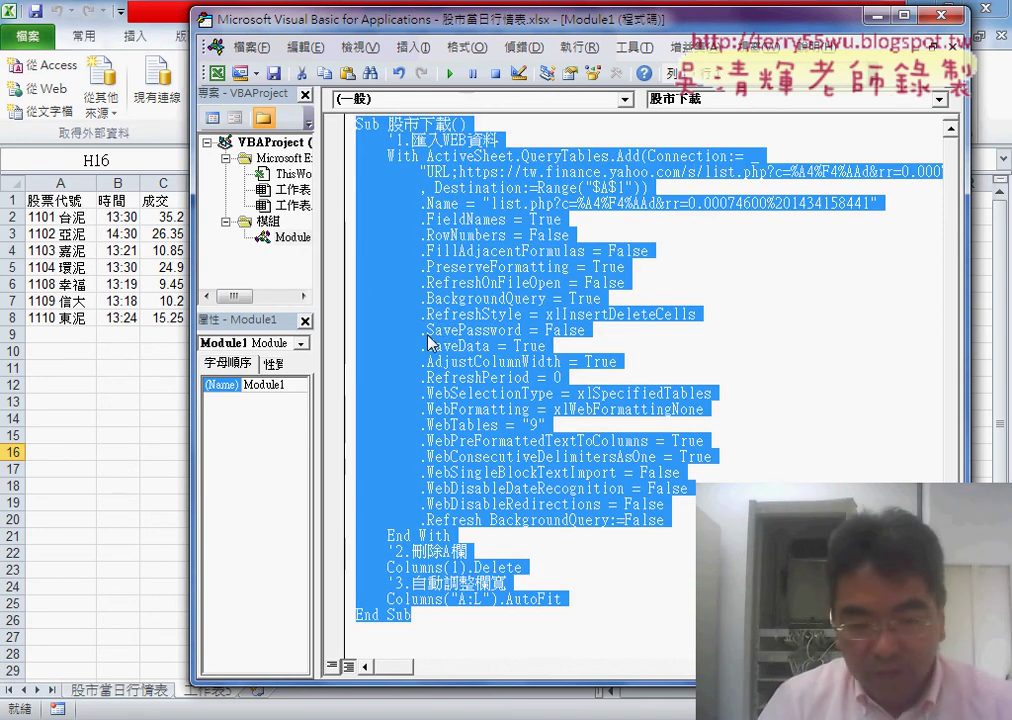
- Duplicate the 股市下載 procedure below itself and rename the copy 批次股市下載
key(ctrl+c)
click(382, 632)
key(ctrl+v)
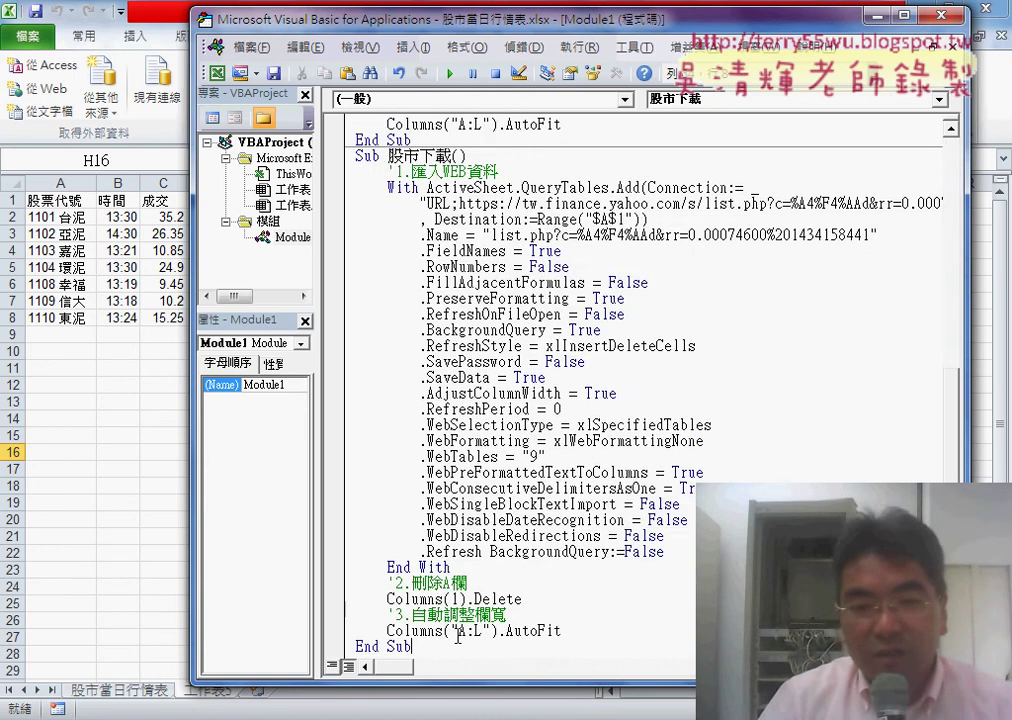
scroll(388, 299, up, 3)
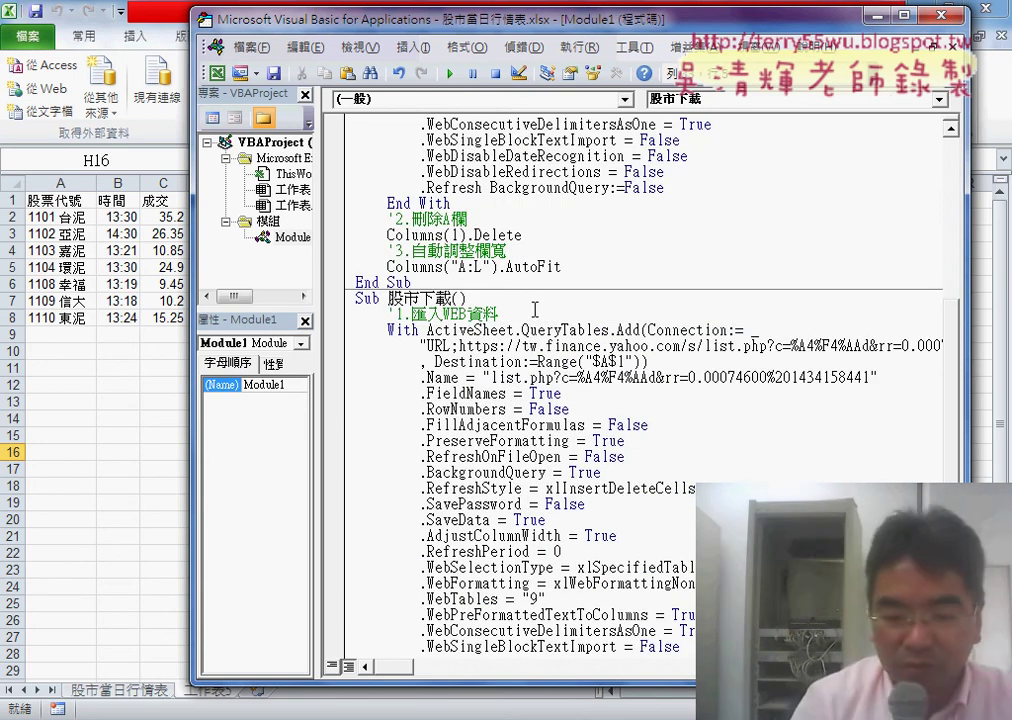
key(shift+Right)
text(j)
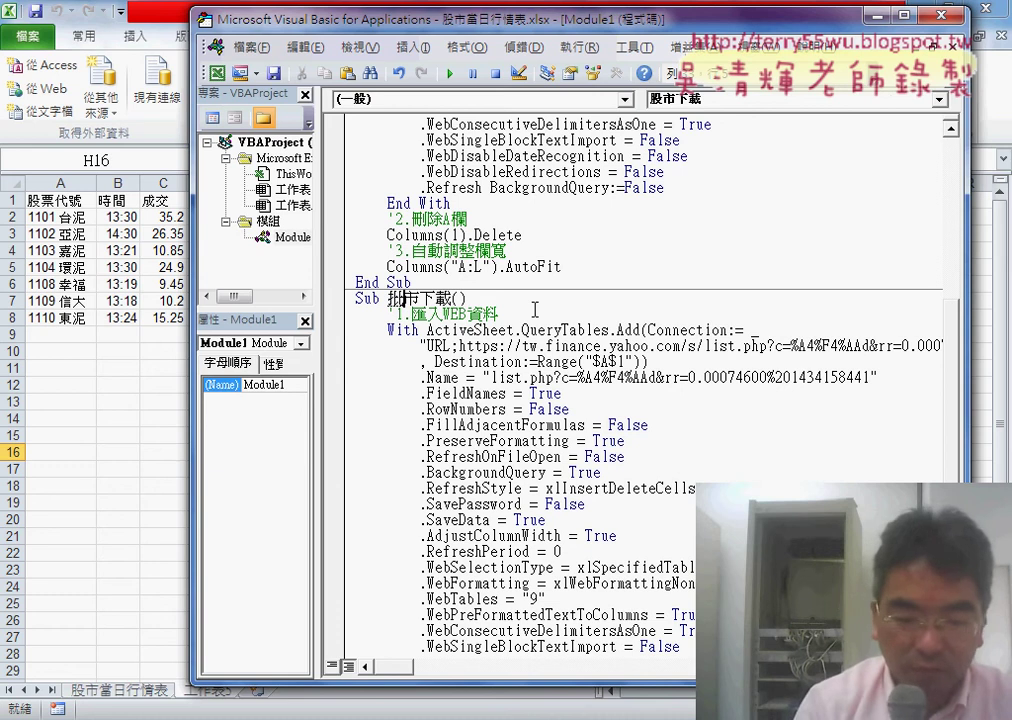
text(批次股市)
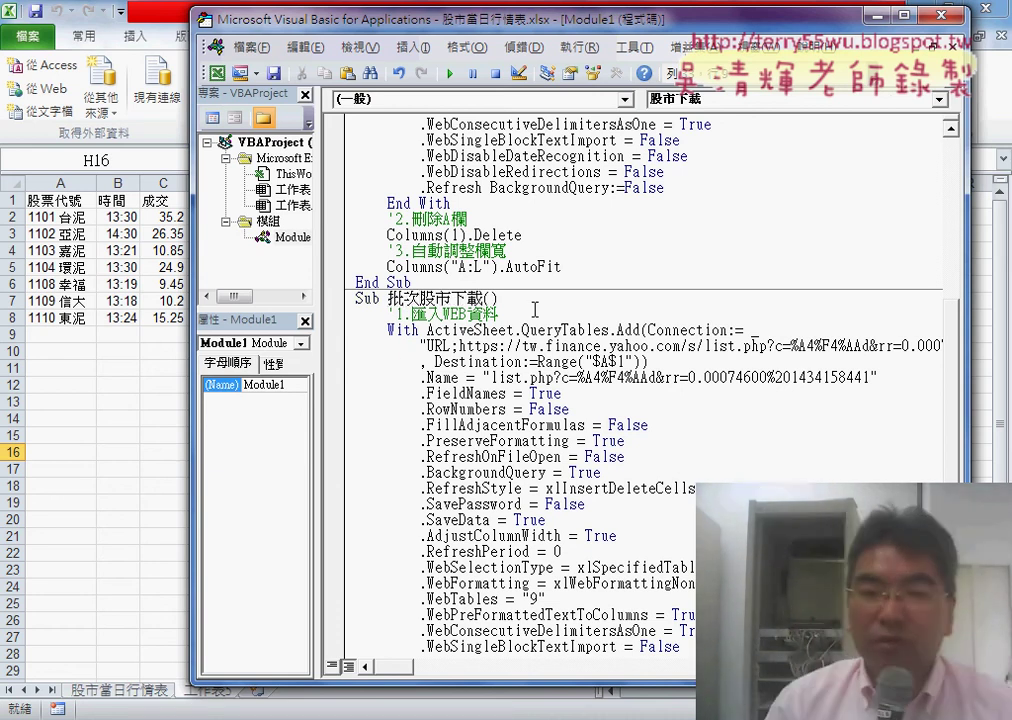
- Add an indented blank line under the 批次股市下載 header, then show the sector URL worksheet
drag(387, 298, 419, 298)
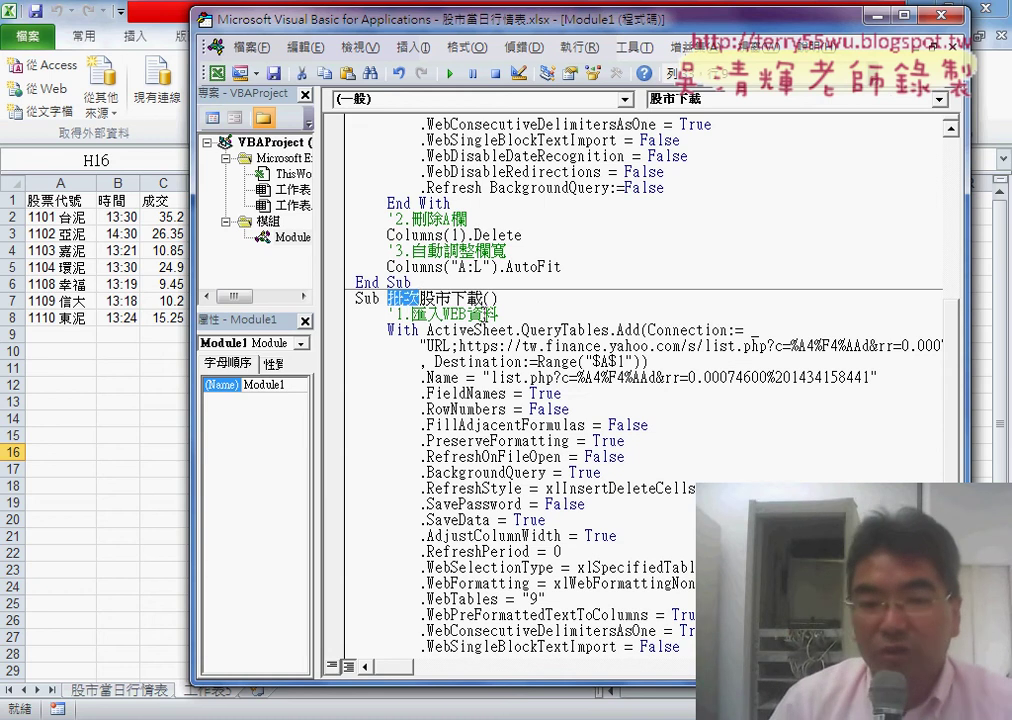
click(515, 299)
key(Return)
key(Return)
key(Up)
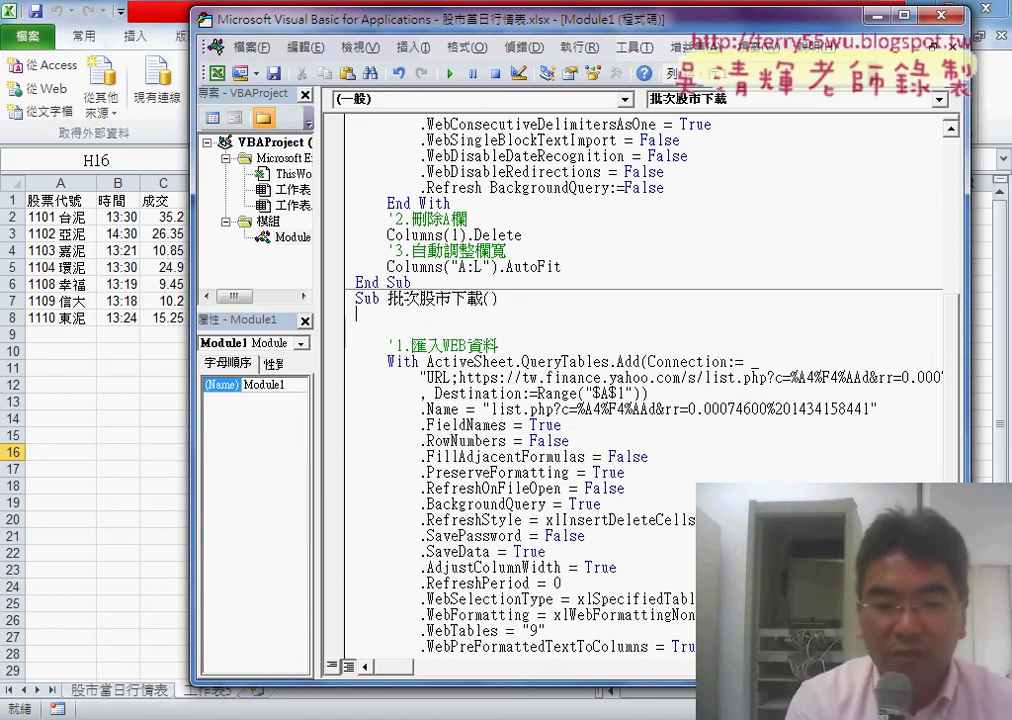
key(Tab)
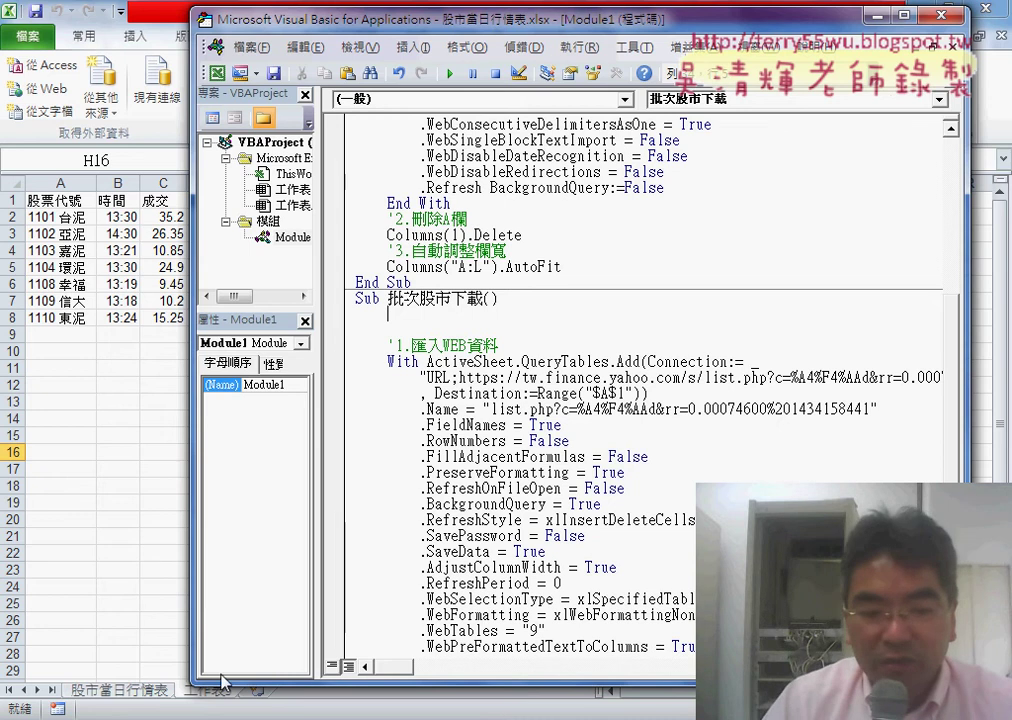
click(130, 702)
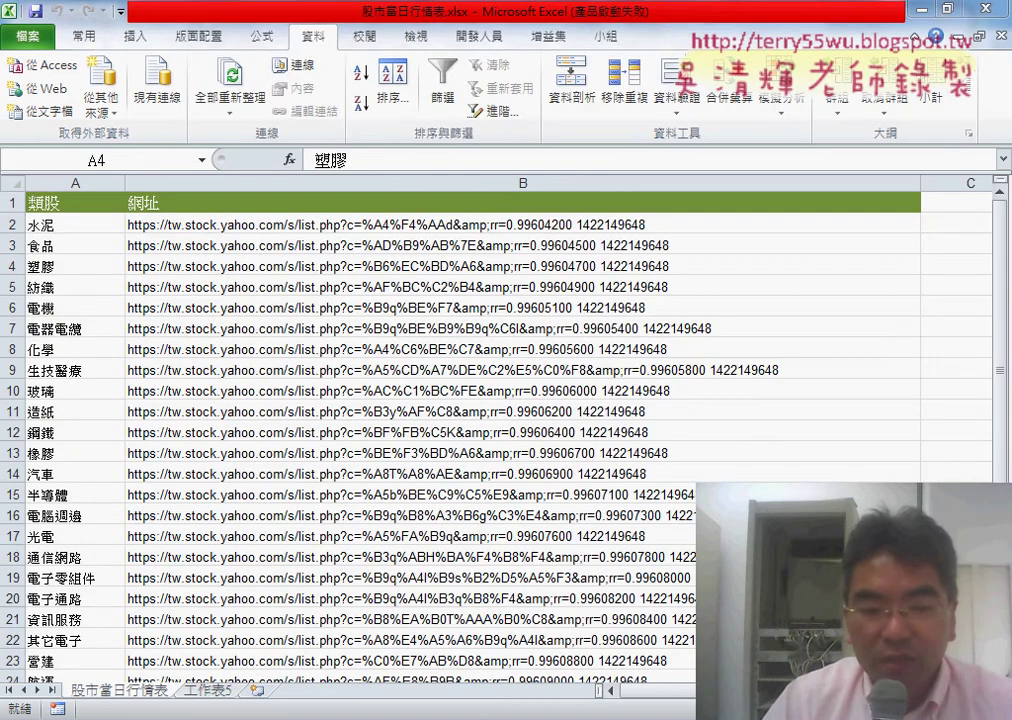
- Narrow the VBA editor so the worksheet's 類股 and 網址 columns stay visible beside the code
key(alt+F11)
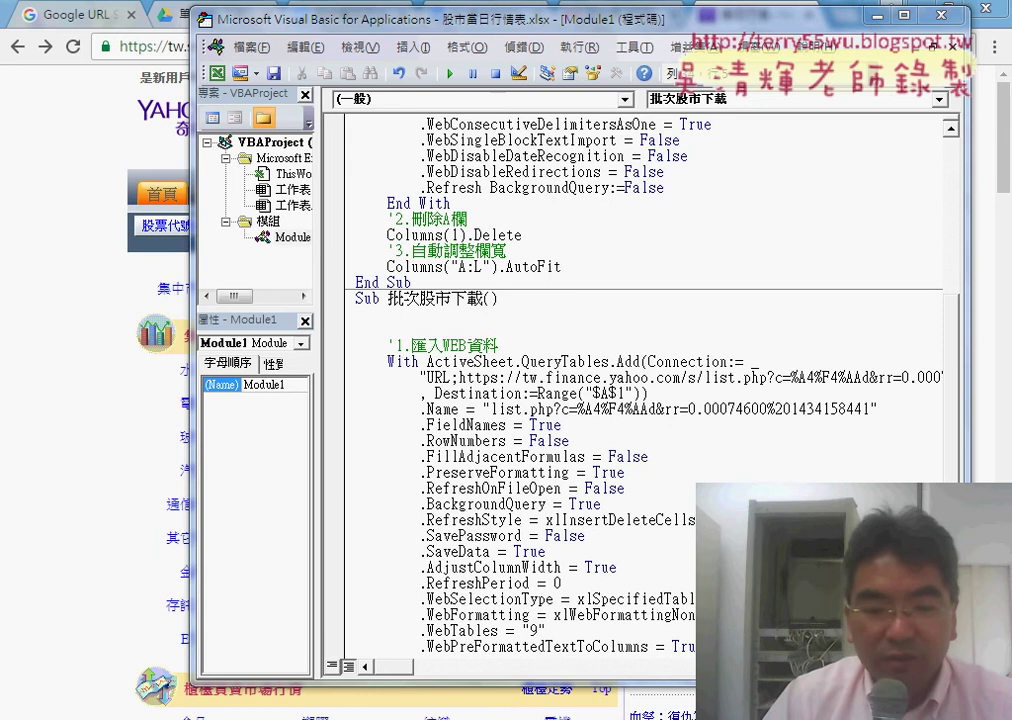
key(alt+F11)
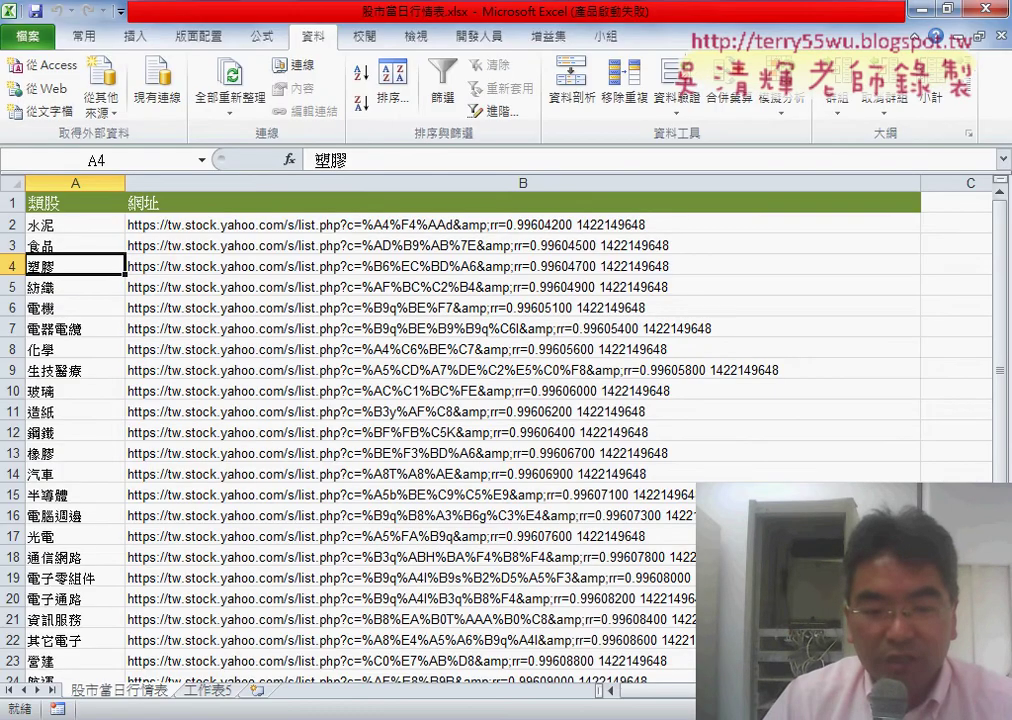
key(alt+Tab)
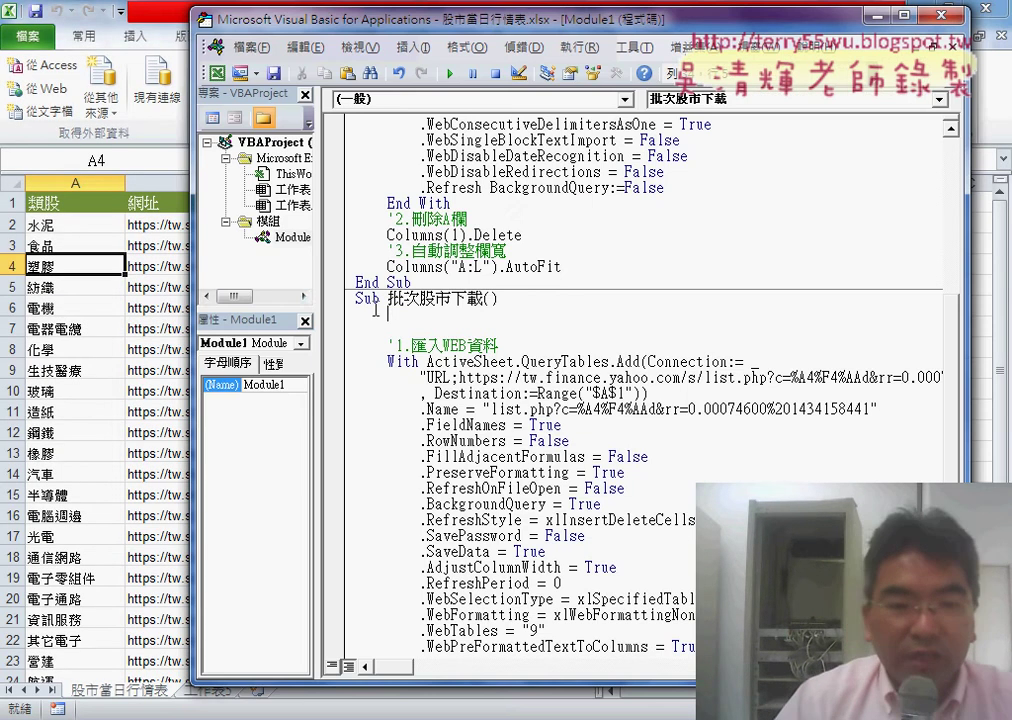
drag(193, 281, 277, 283)
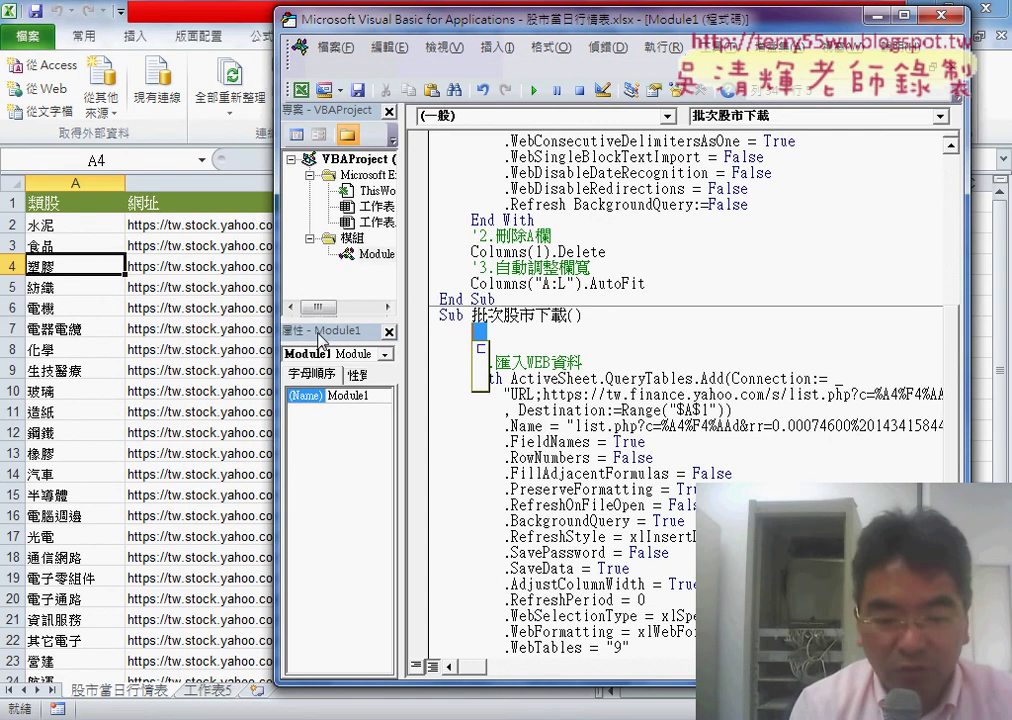
- Type a For i = 2 To 5 loop with its Next line and indent the empty line inside
text(for i=2)
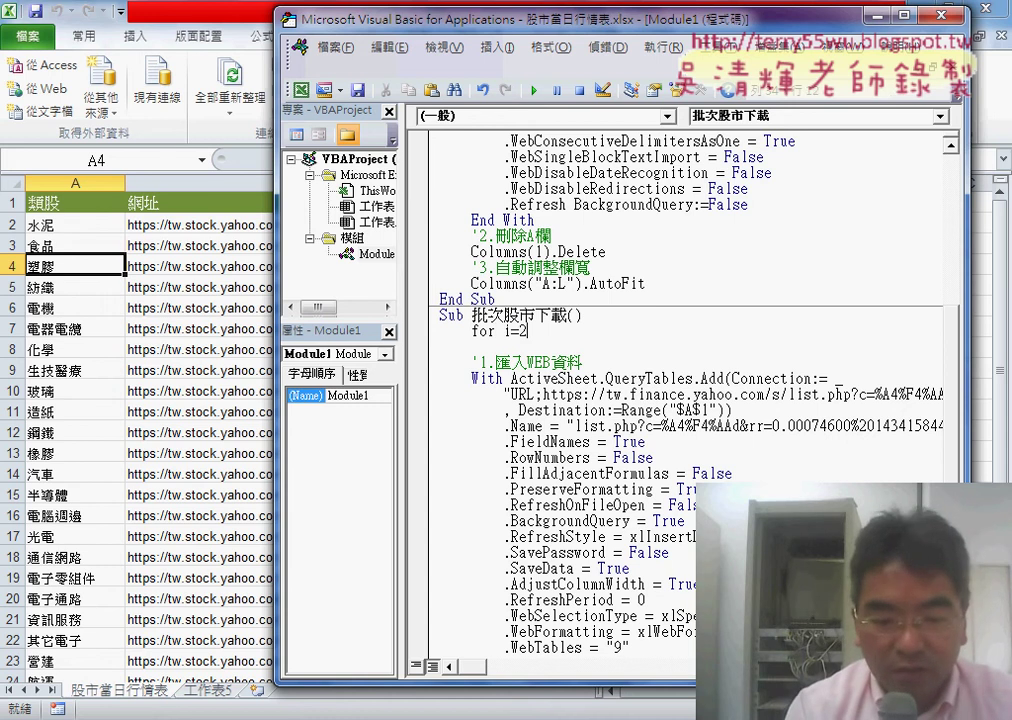
text( to)
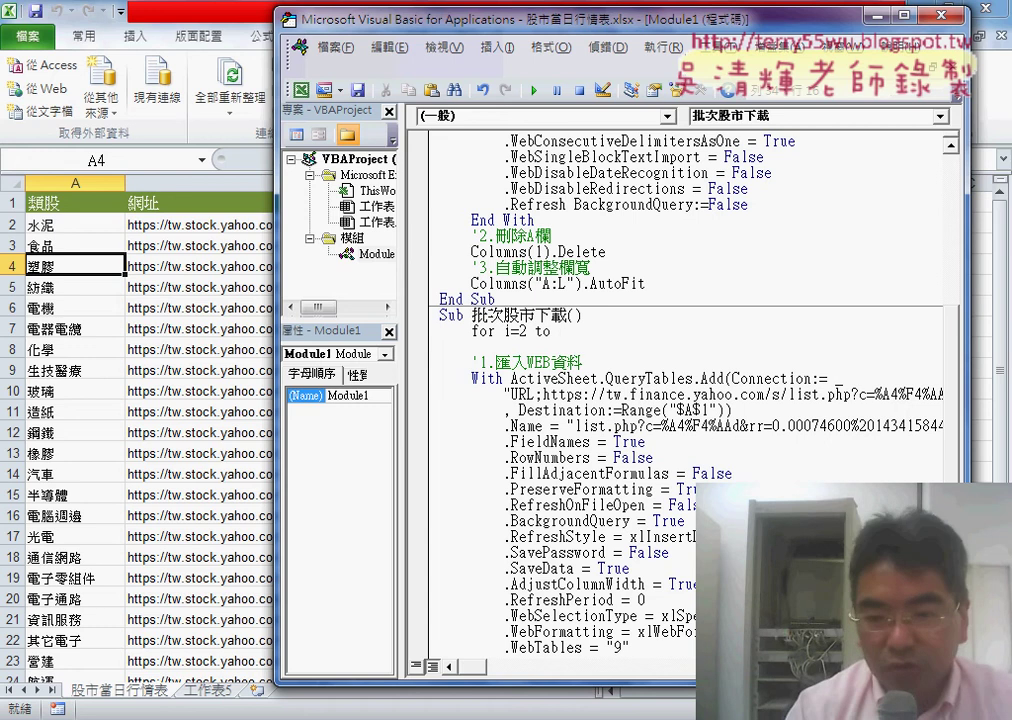
text( 5)
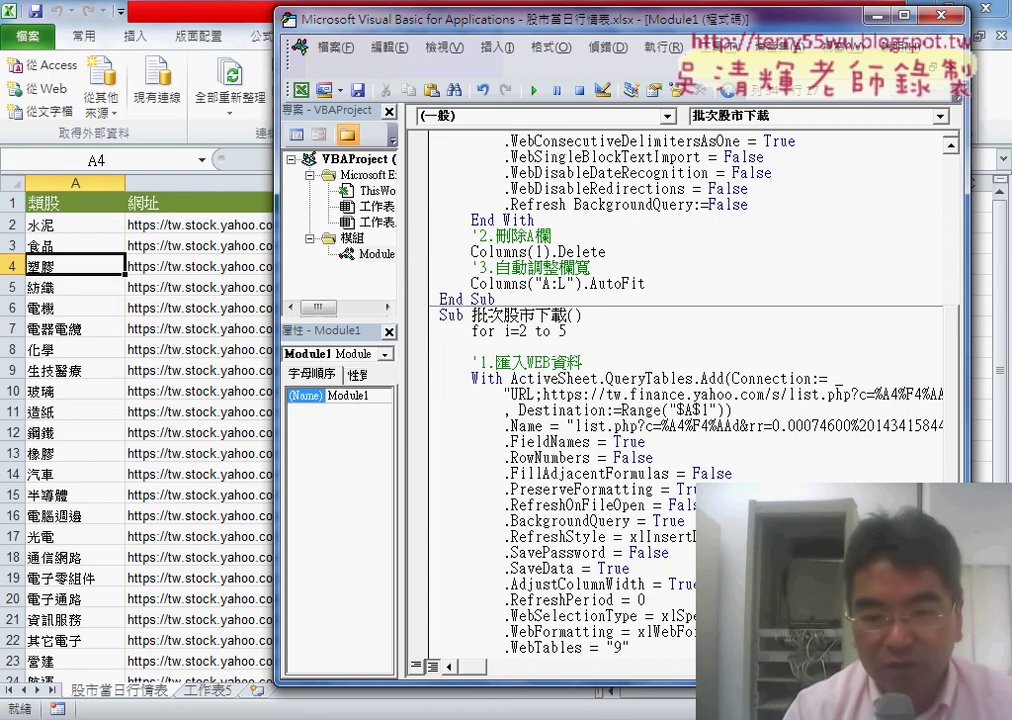
key(Return)
text(n)
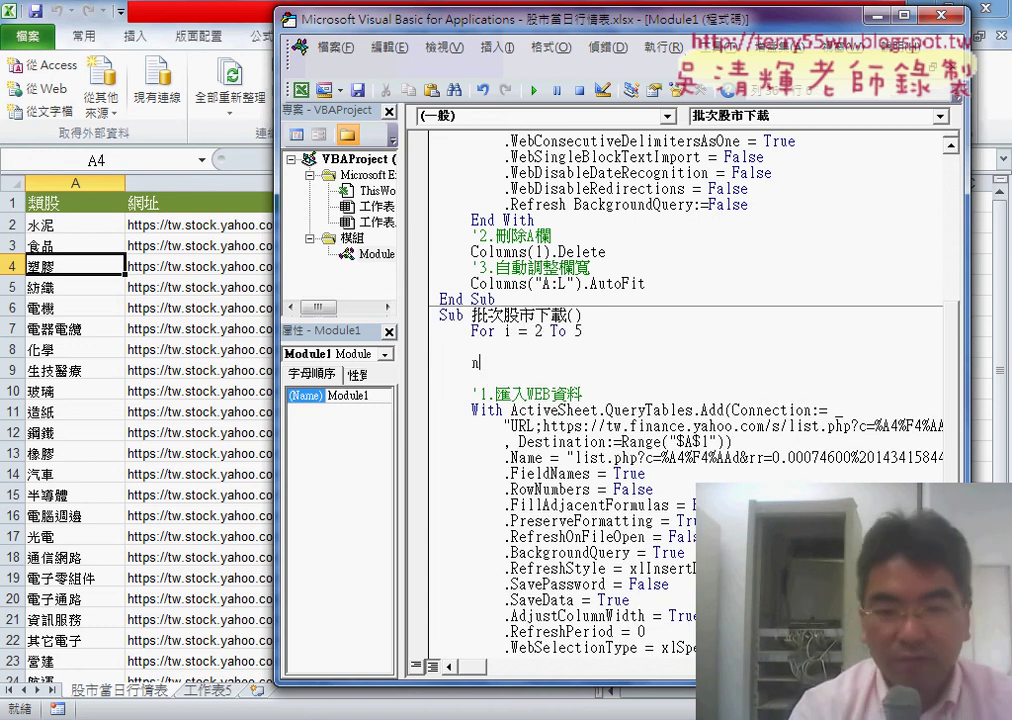
text(ext)
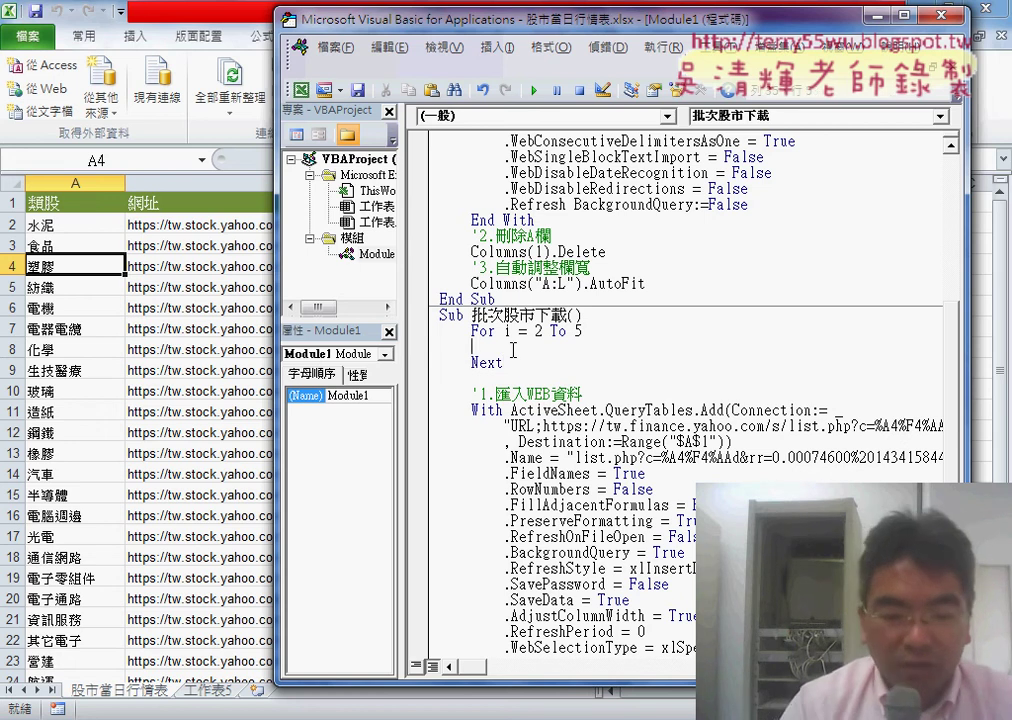
key(Tab)
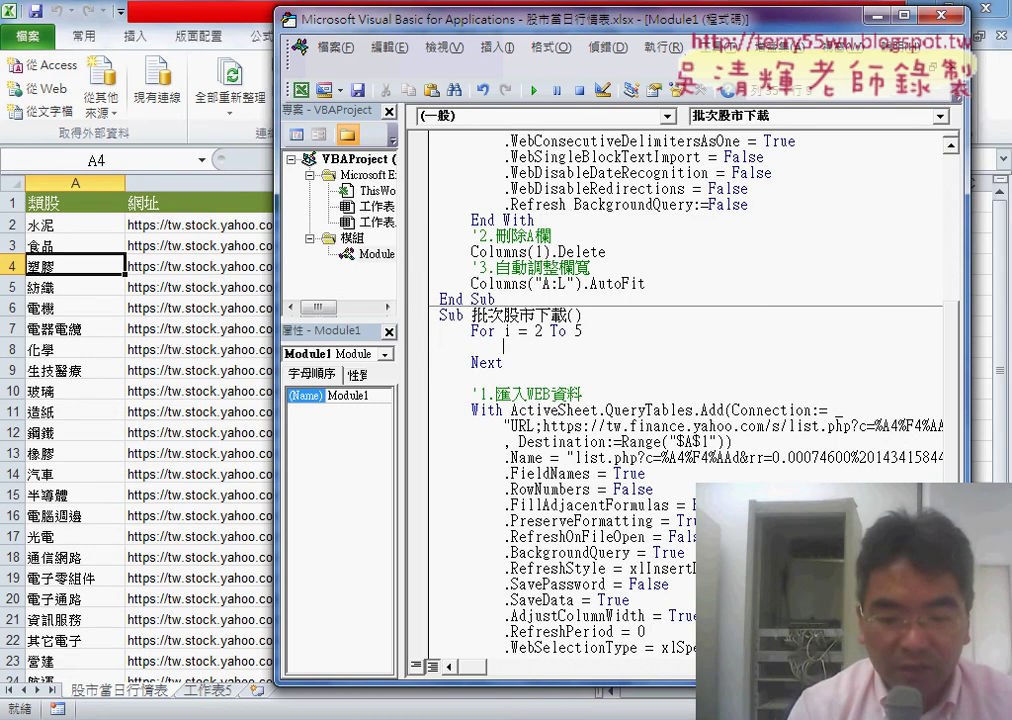
key(shift)
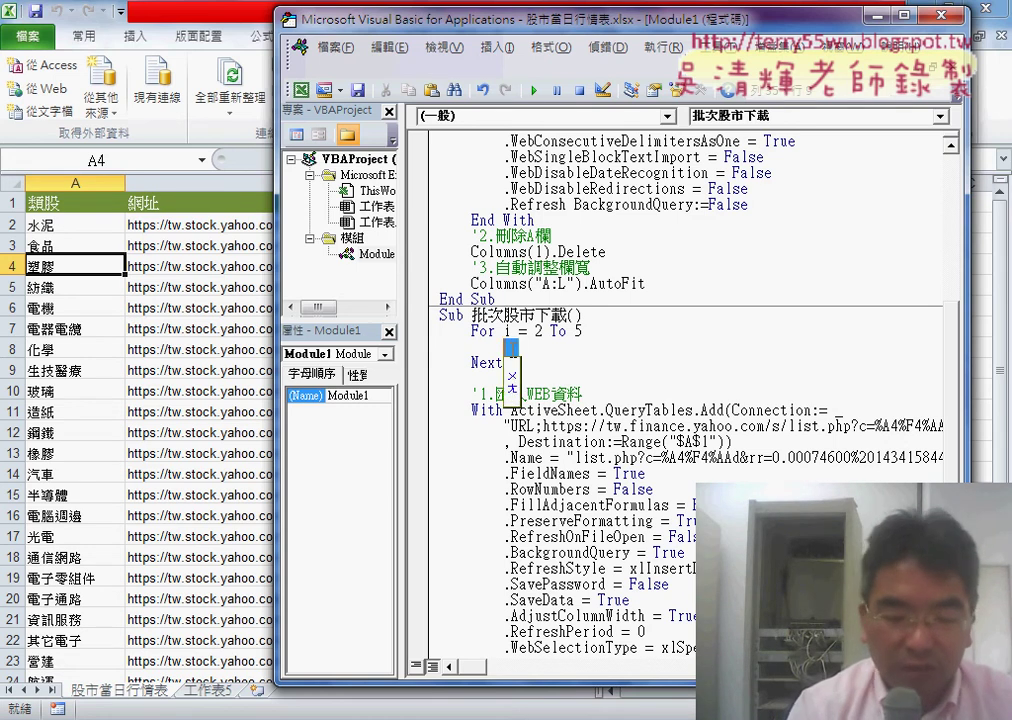
- Write 網址 = Sheets(1).Cells(i, "B") inside the loop and add blank lines below it
text(網)
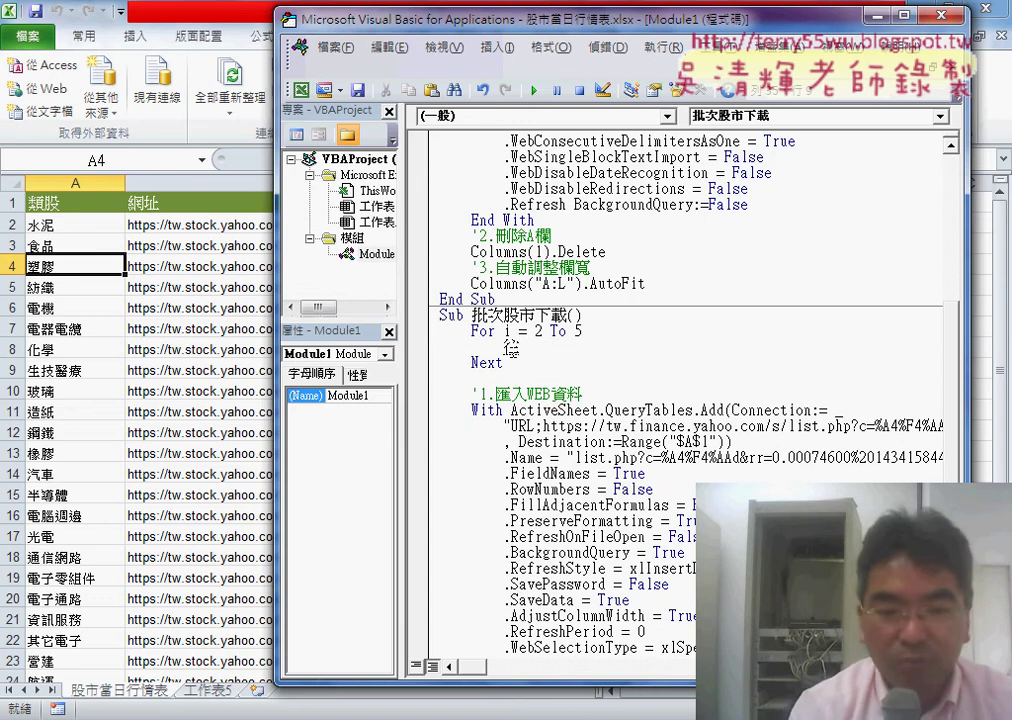
text(址)
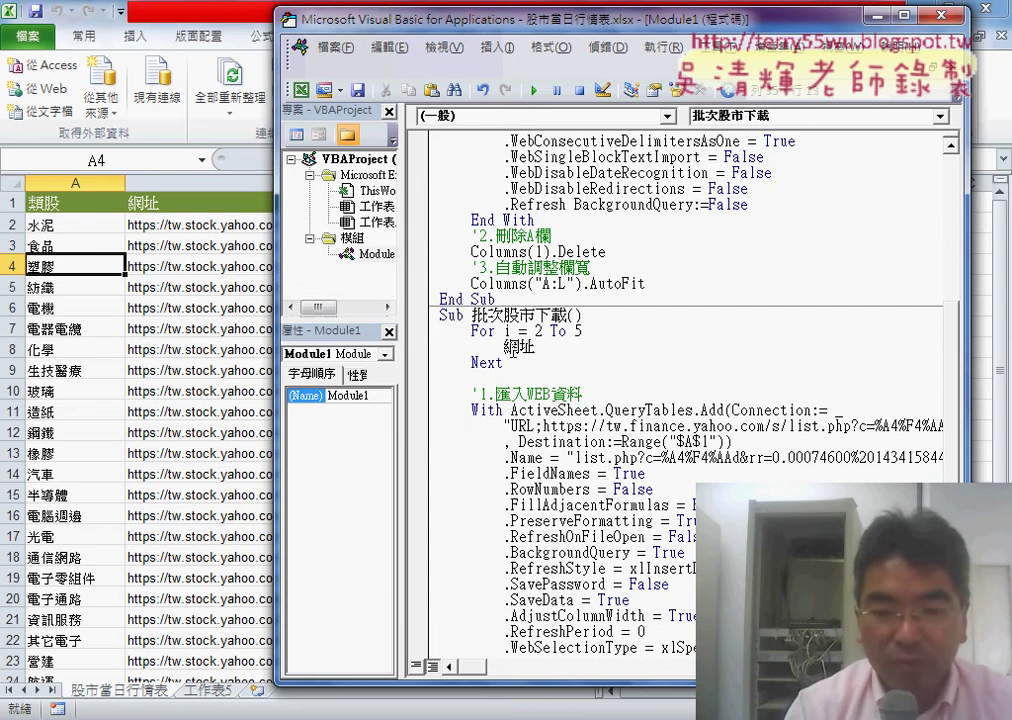
text(=)
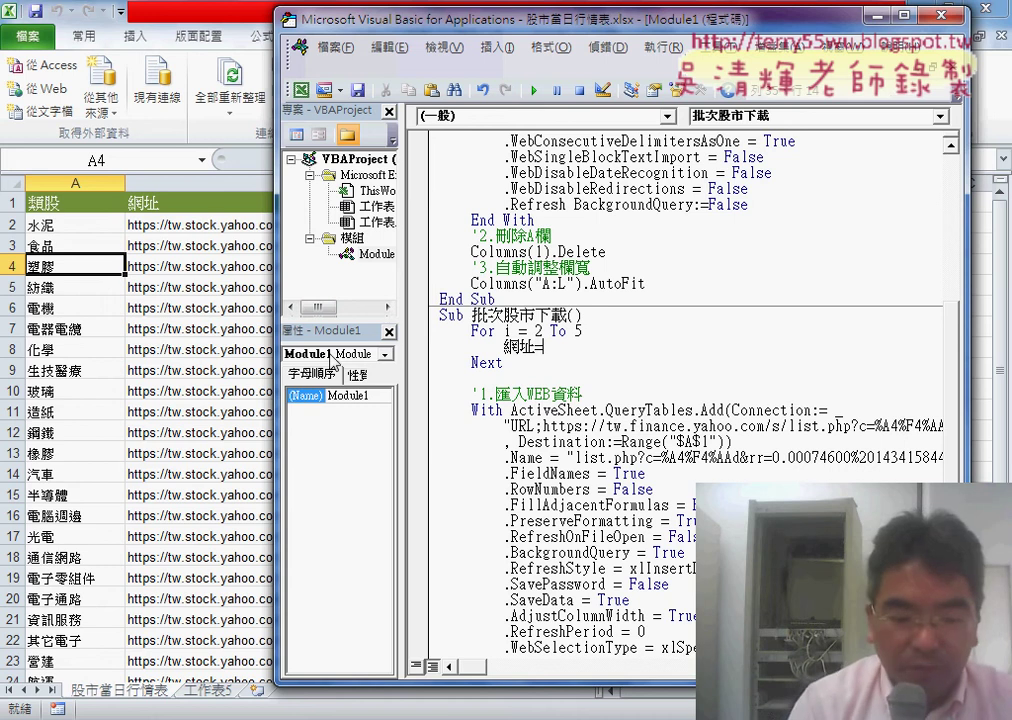
text(cell)
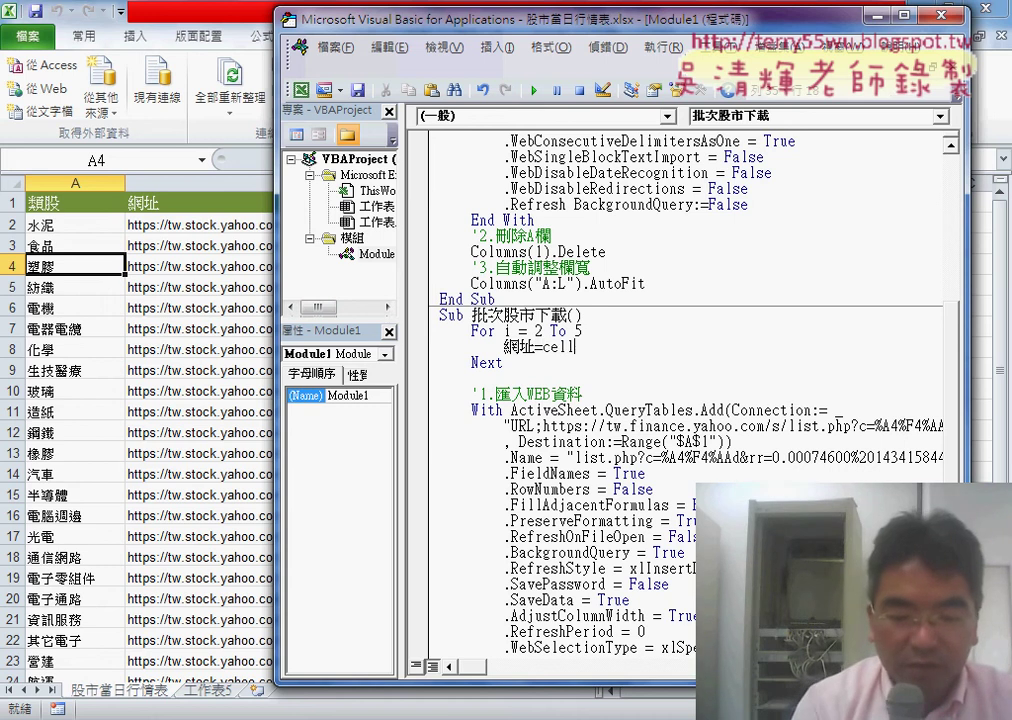
text(s(im)
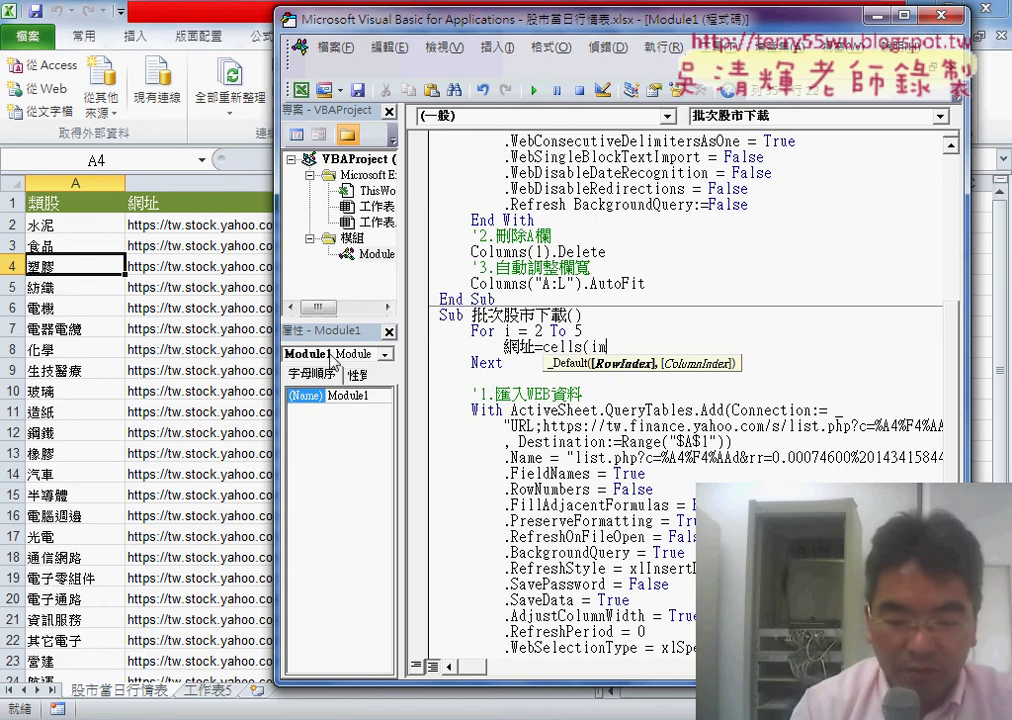
text(,")
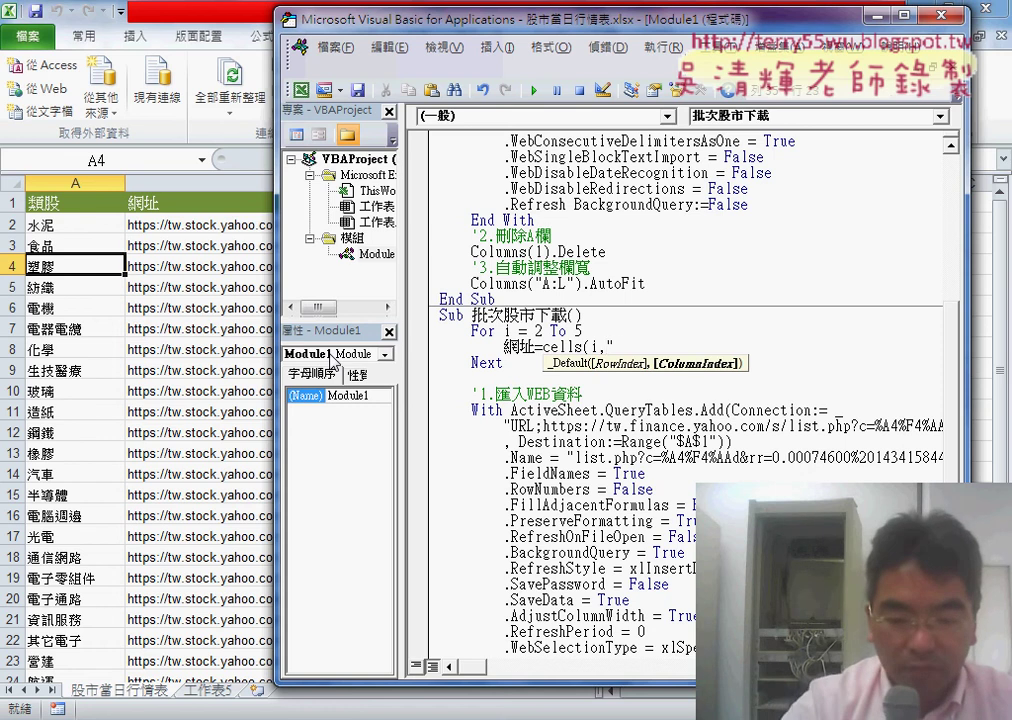
text("))
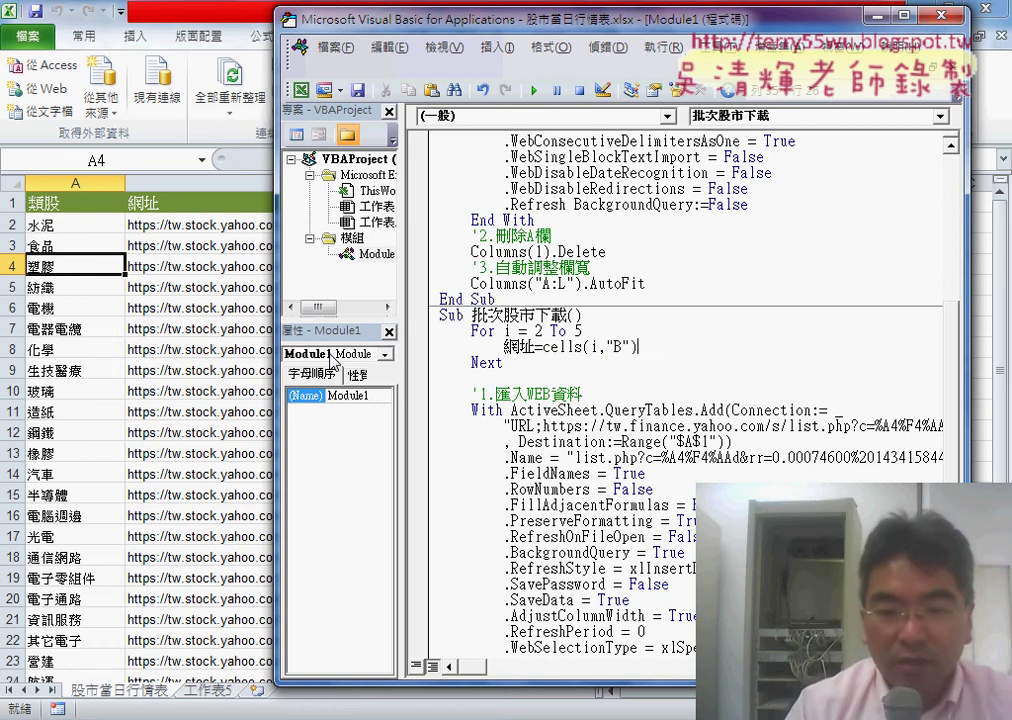
key(Down)
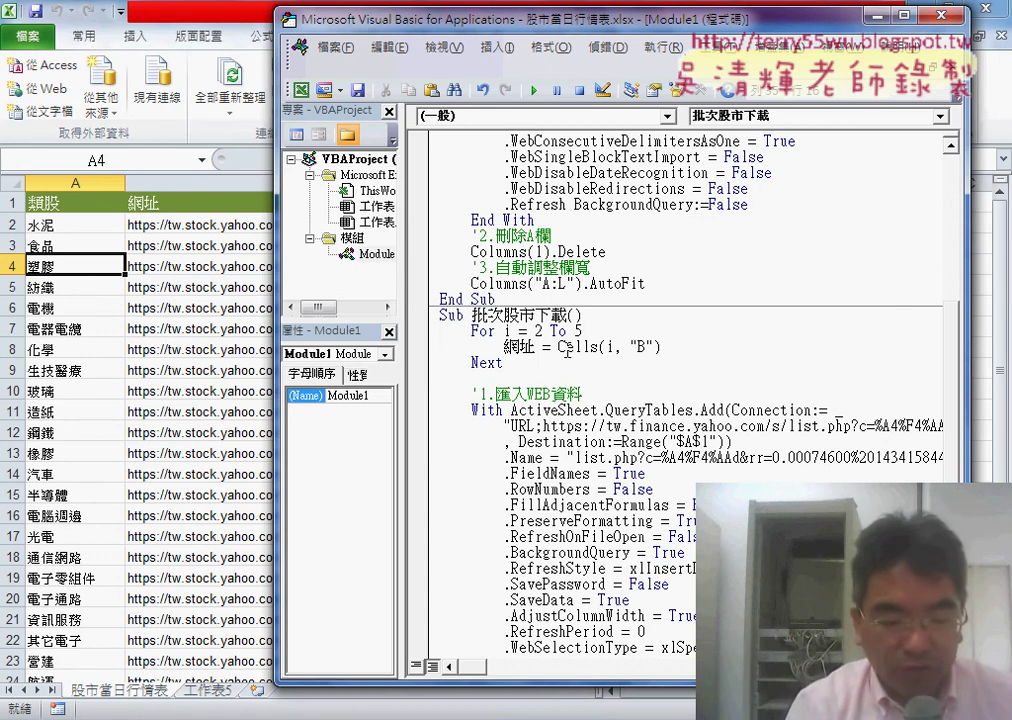
text(shee)
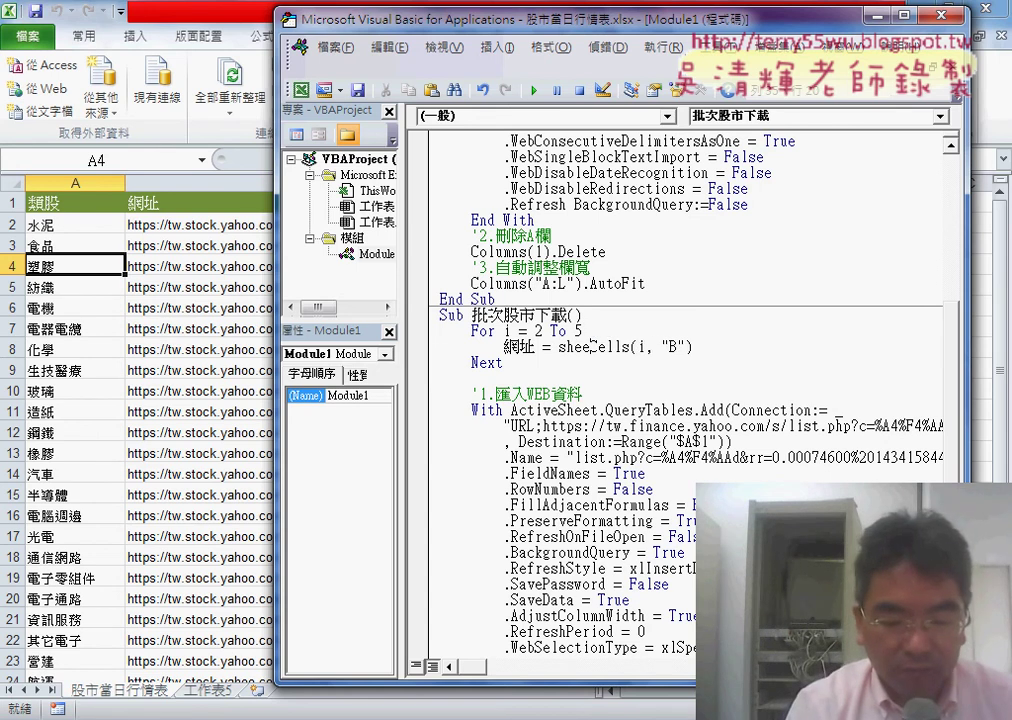
text(ts.)
text(()
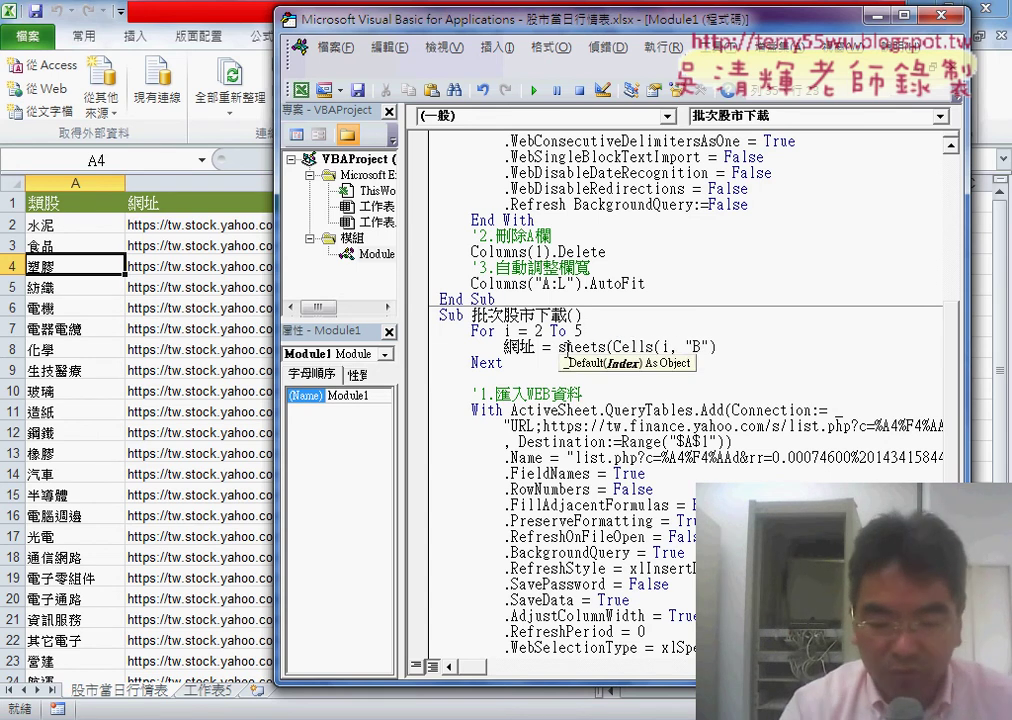
text(1).)
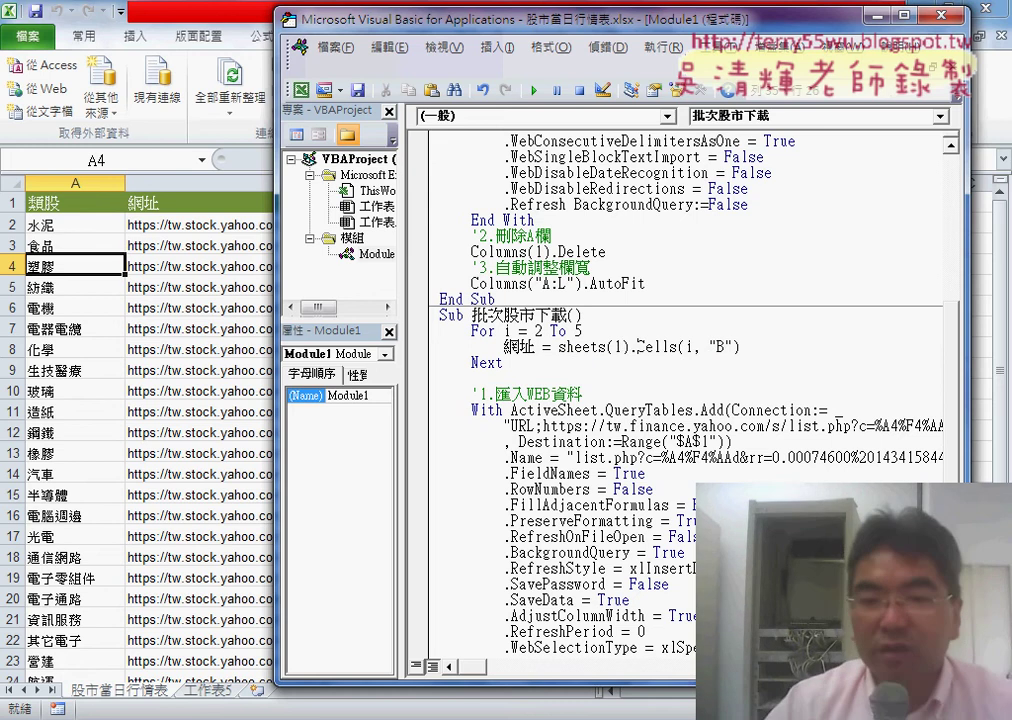
key(Down)
drag(563, 347, 628, 347)
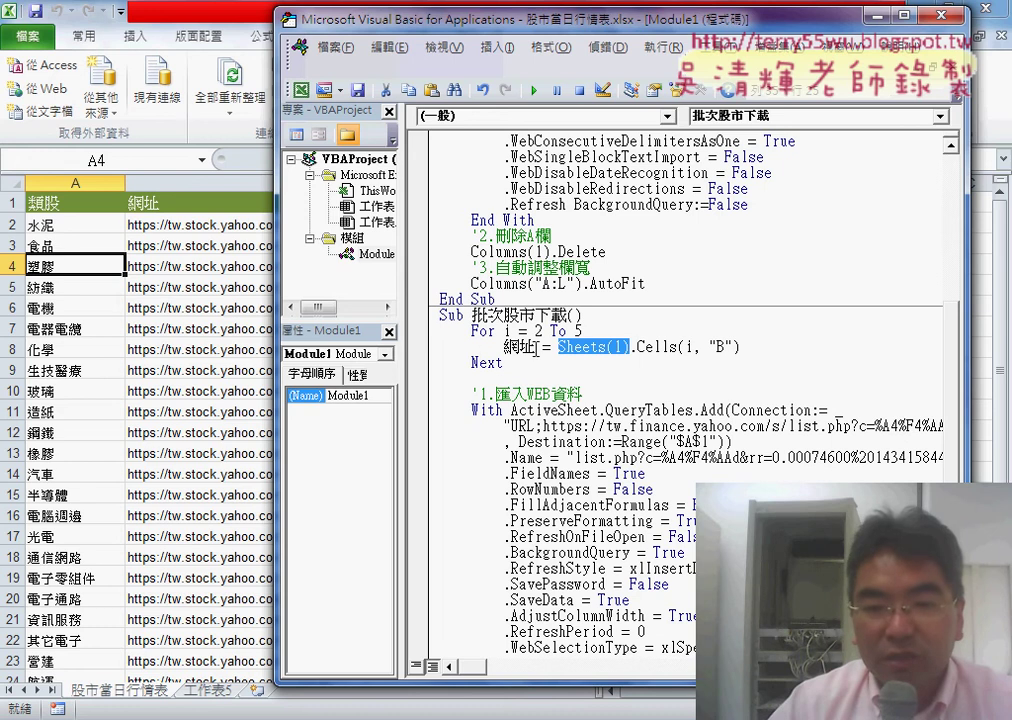
drag(538, 347, 506, 348)
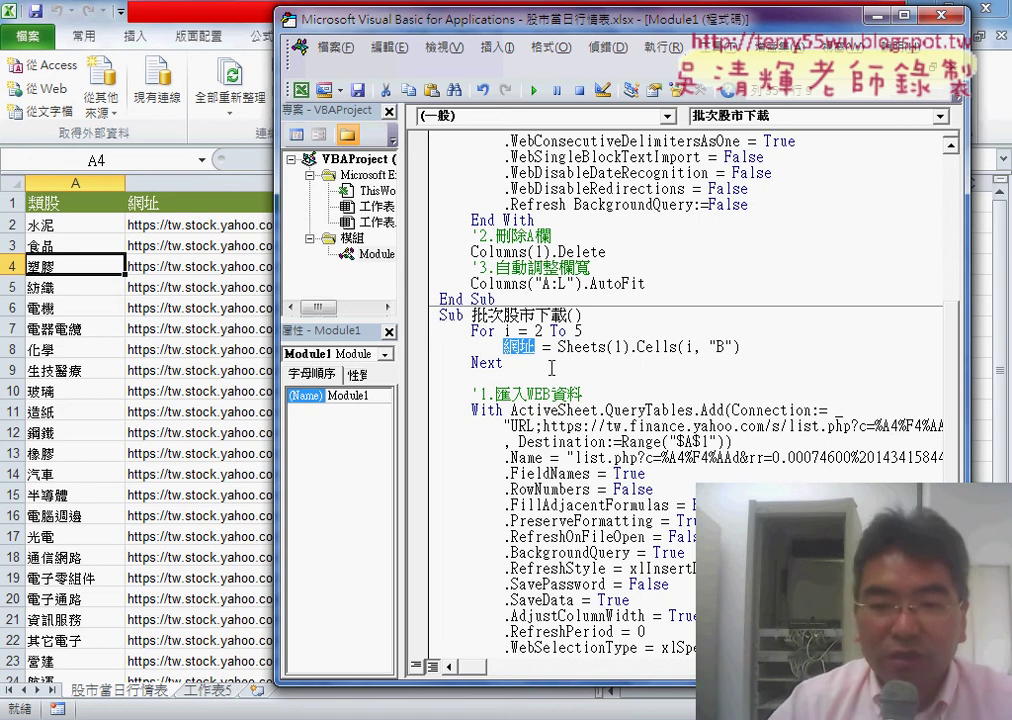
click(767, 350)
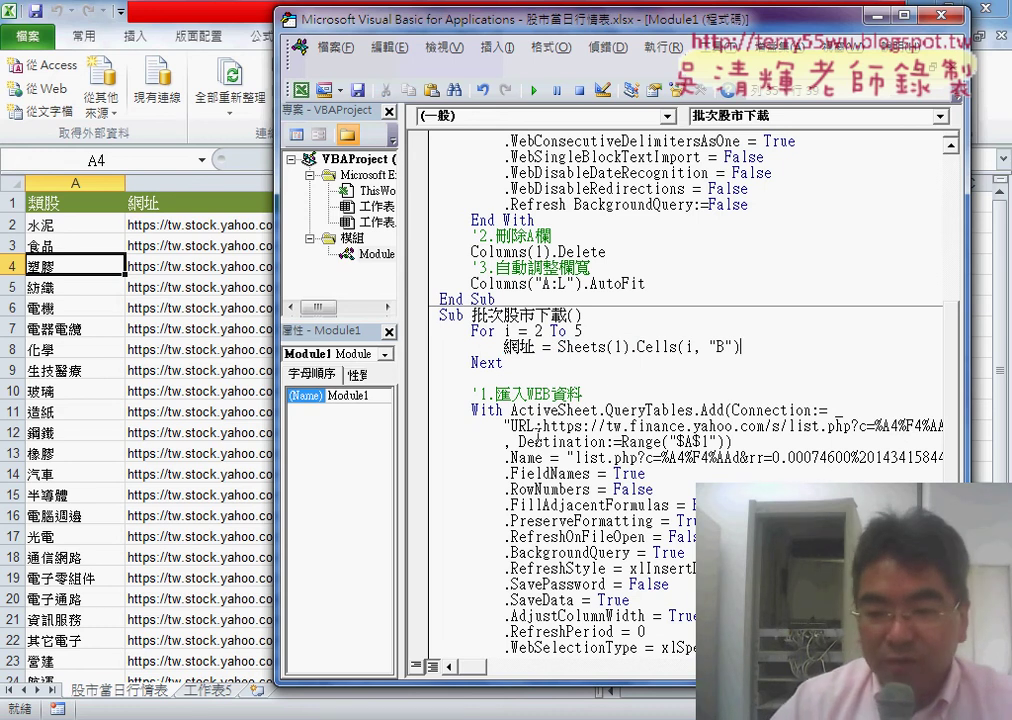
key(Return)
key(Return)
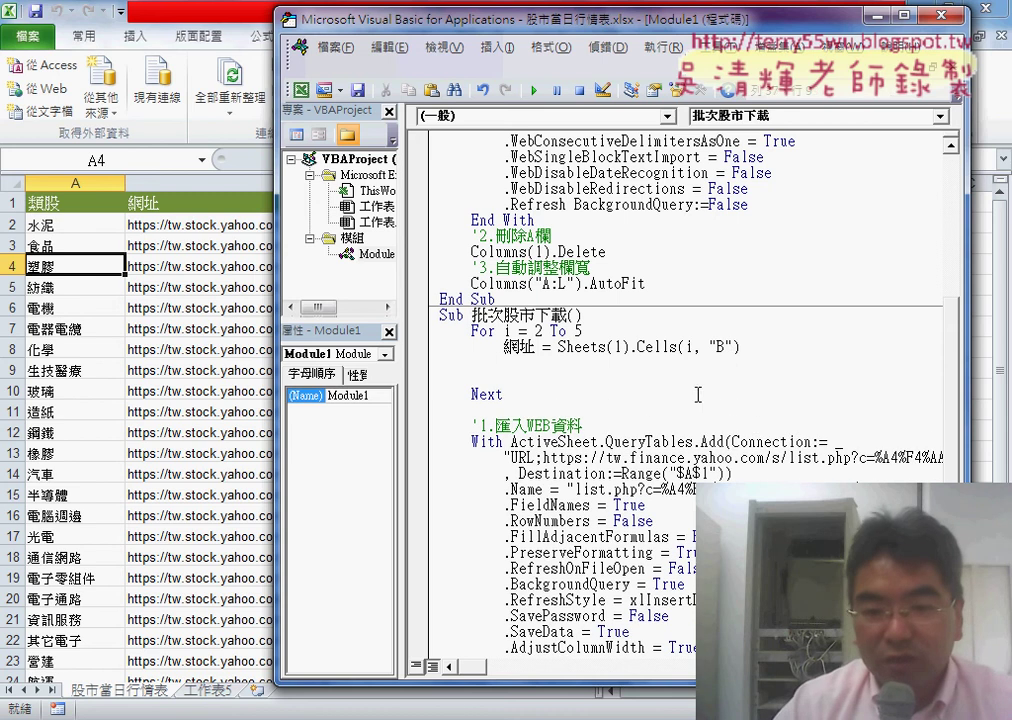
click(427, 427)
- Select the '1.匯入WEB資料 import code block, from the comment through AutoFit
scroll(458, 452, down, 6)
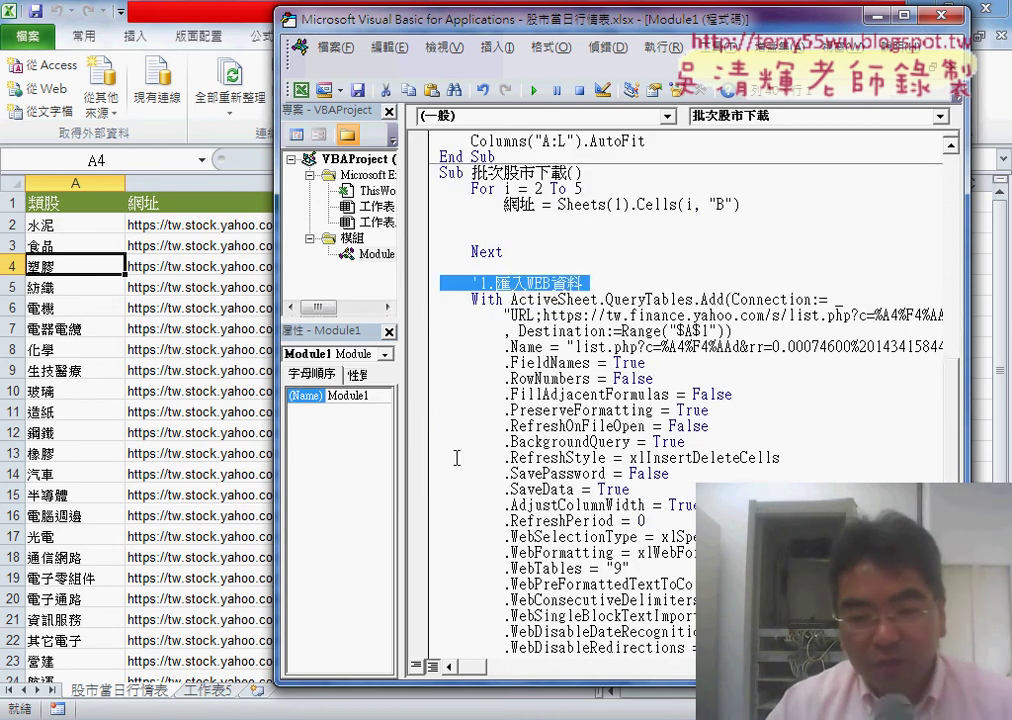
shift+click(666, 604)
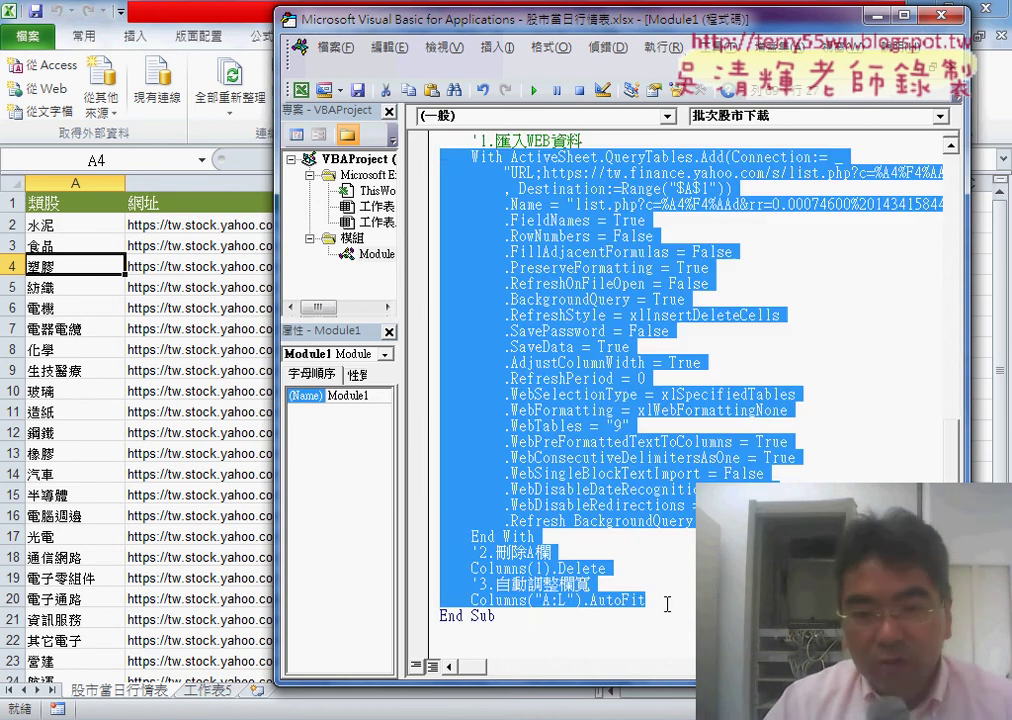
scroll(600, 450, up, 5)
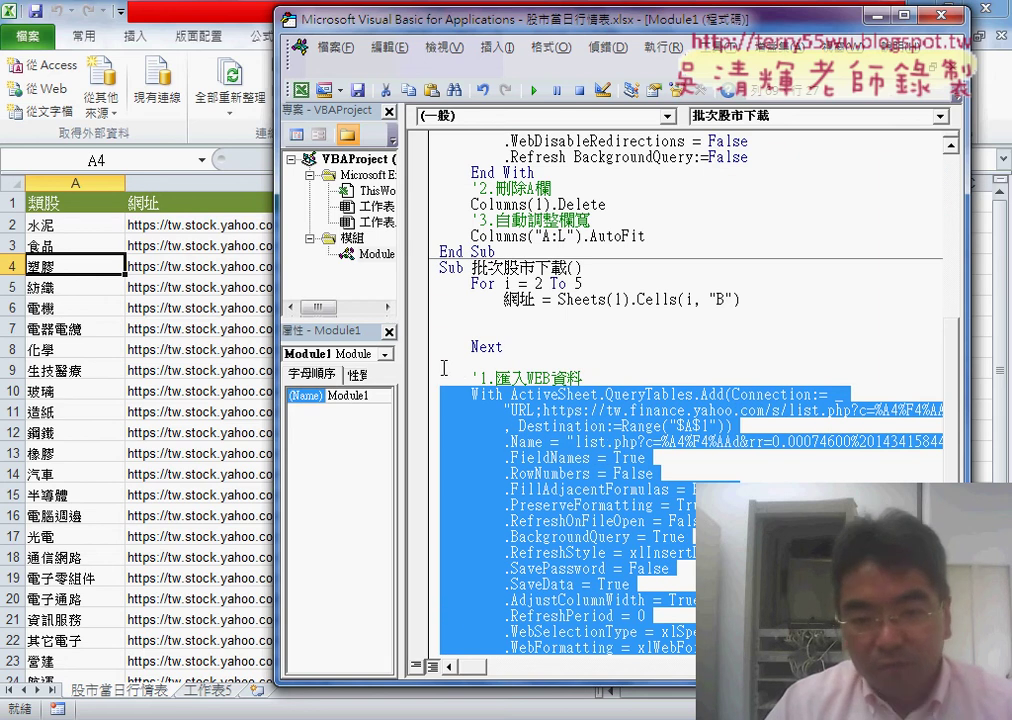
click(478, 380)
scroll(637, 600, down, 5)
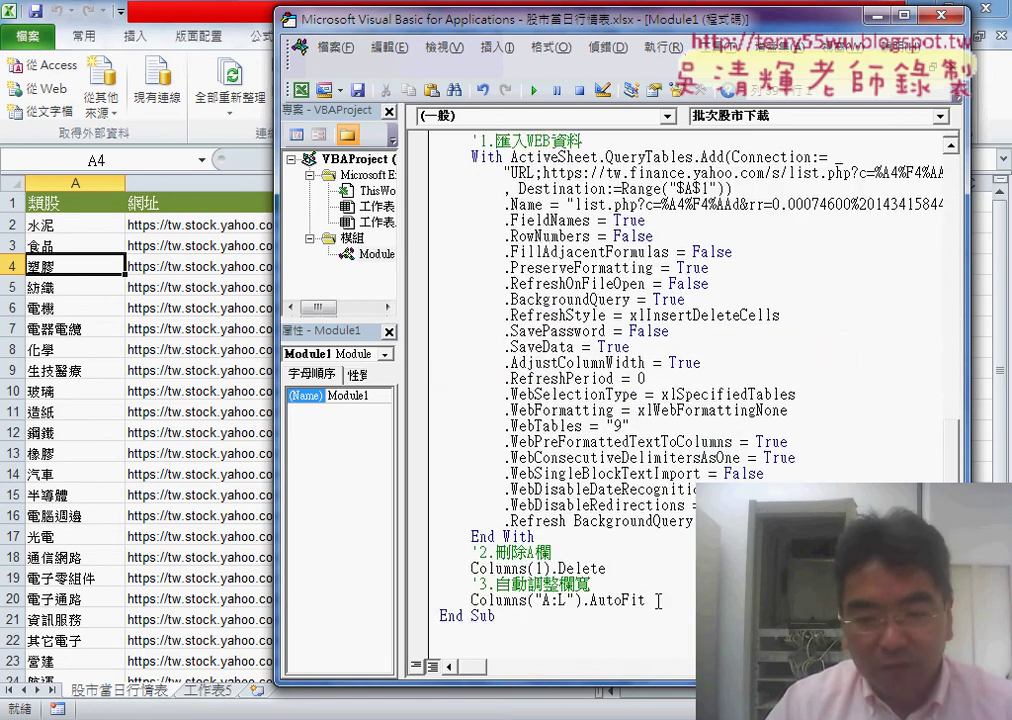
shift+click(640, 600)
drag(640, 600, 478, 383)
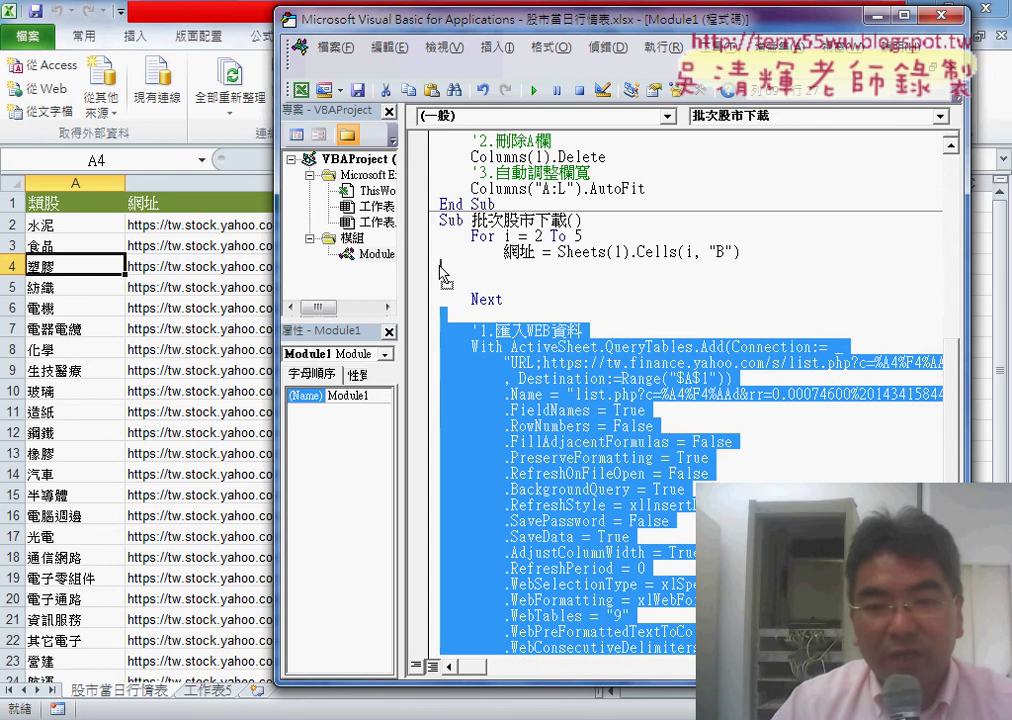
- Place the import block inside the For…Next loop before Next, indented one level
key(Right)
scroll(618, 632, down, 1)
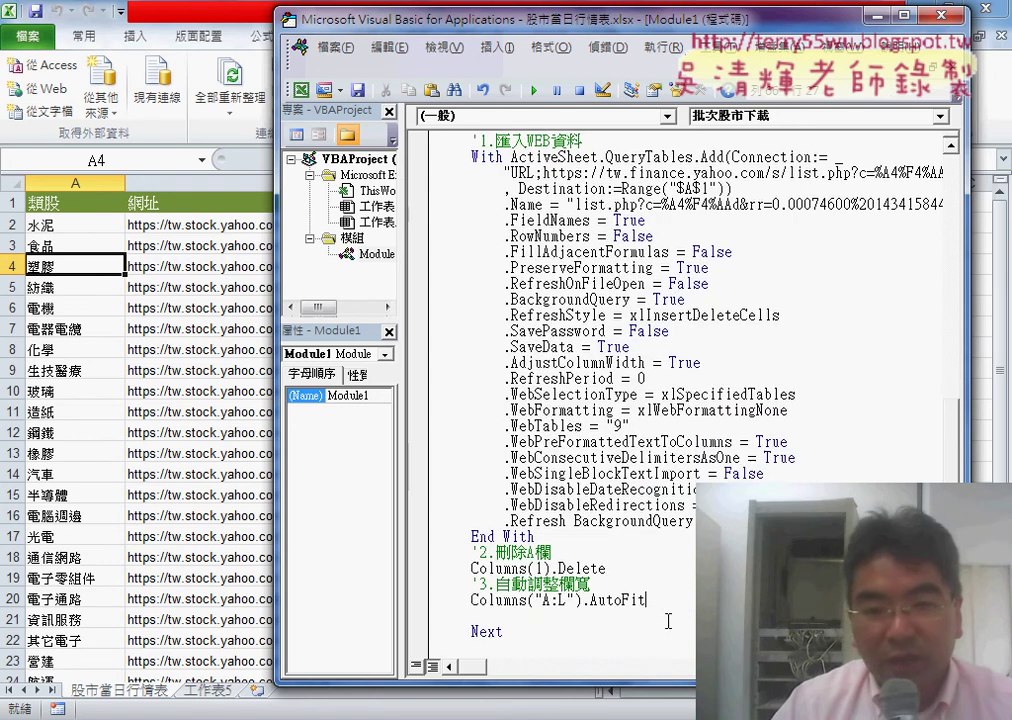
drag(648, 600, 364, 139)
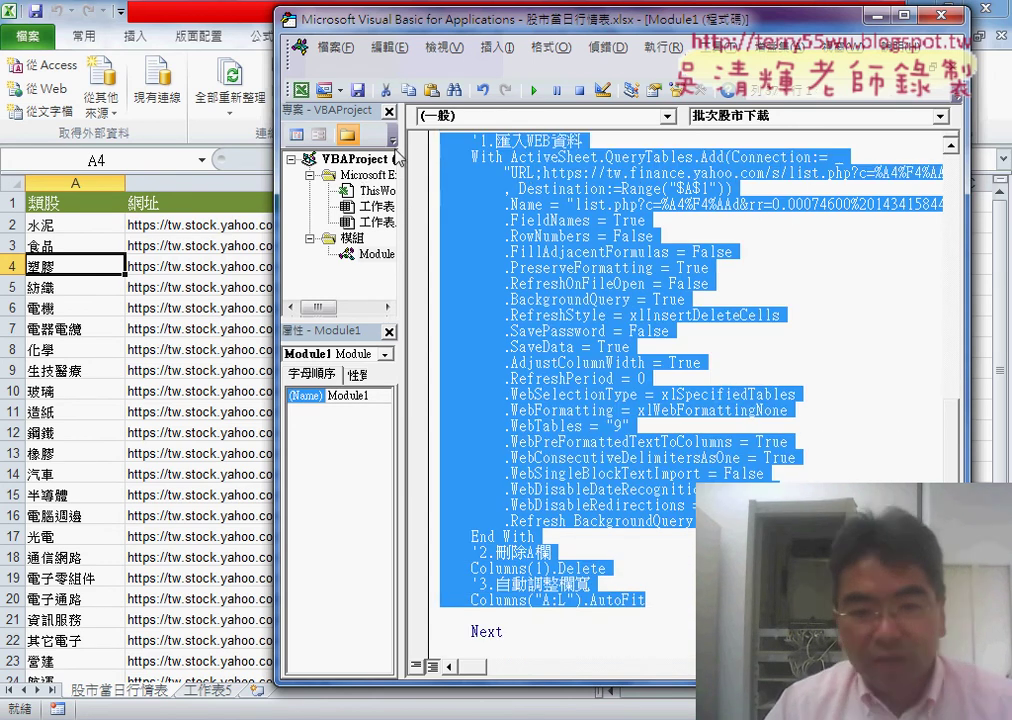
key(Tab)
scroll(530, 291, up, 1)
scroll(530, 291, up, 1)
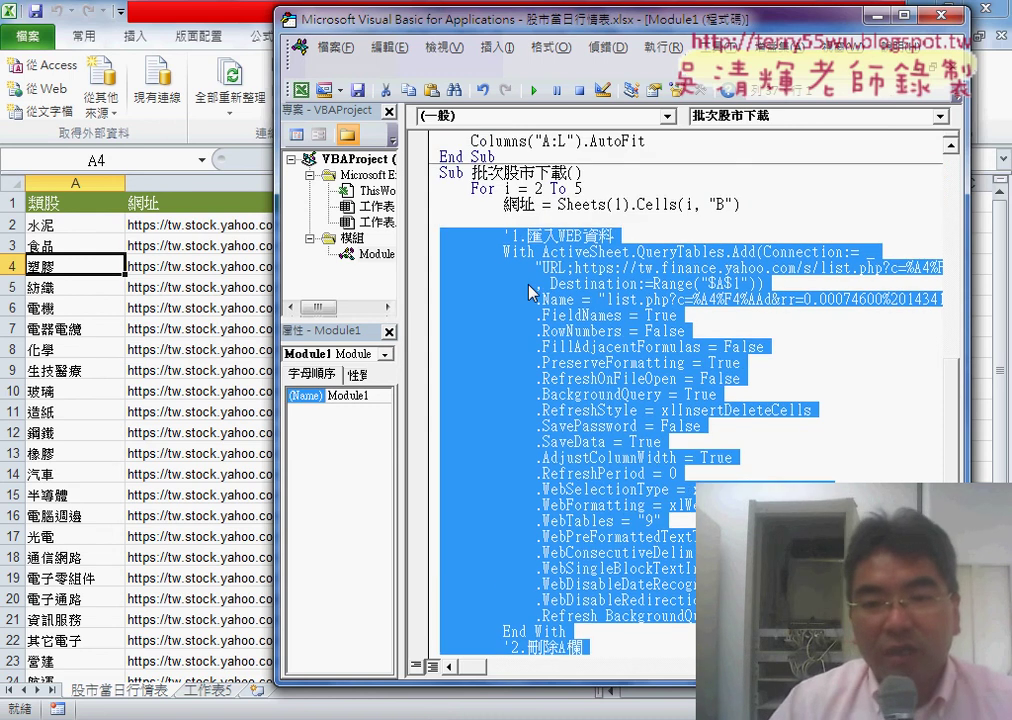
click(536, 267)
drag(459, 25, 273, 27)
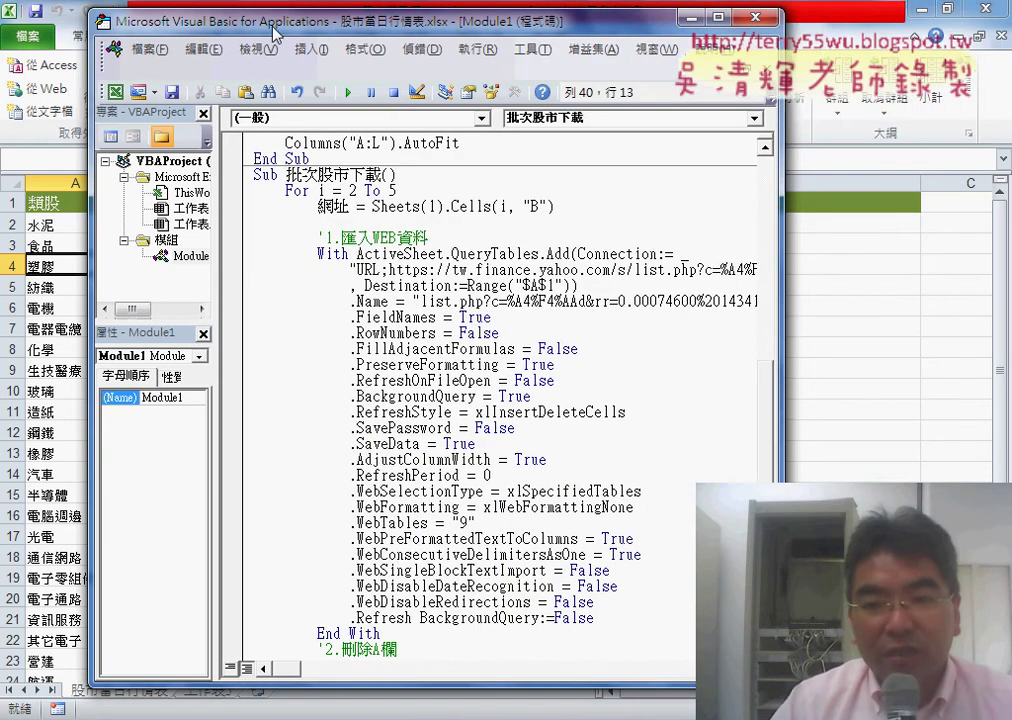
- Delete the hard-coded Yahoo URL that follows "URL; in the connection string
drag(782, 314, 1003, 314)
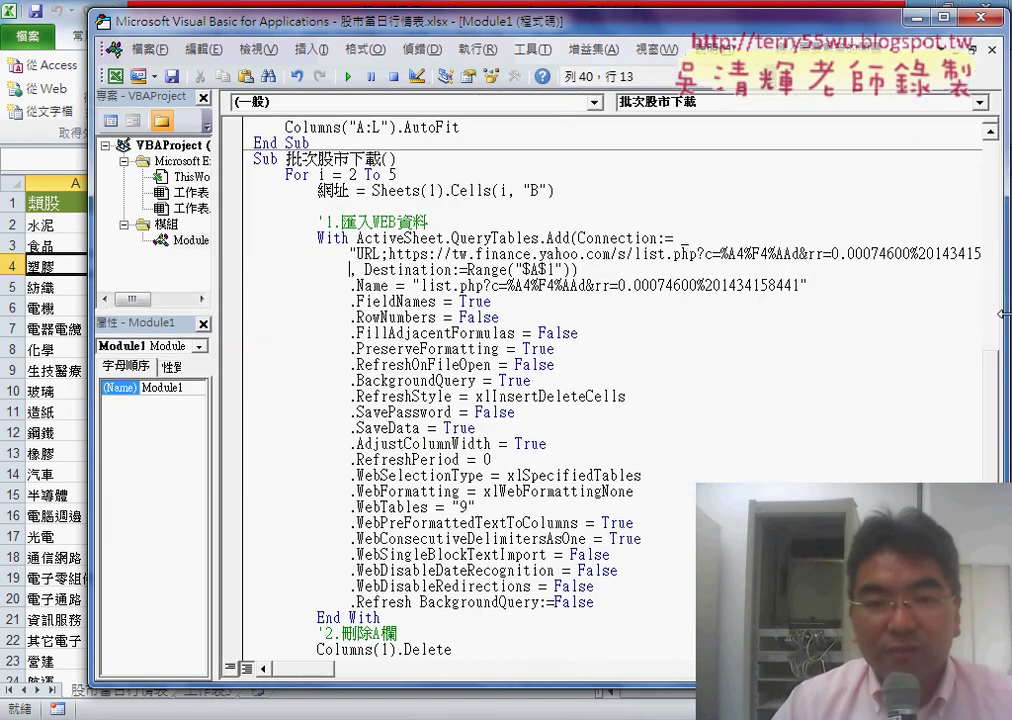
double_click(347, 190)
key(ctrl+c)
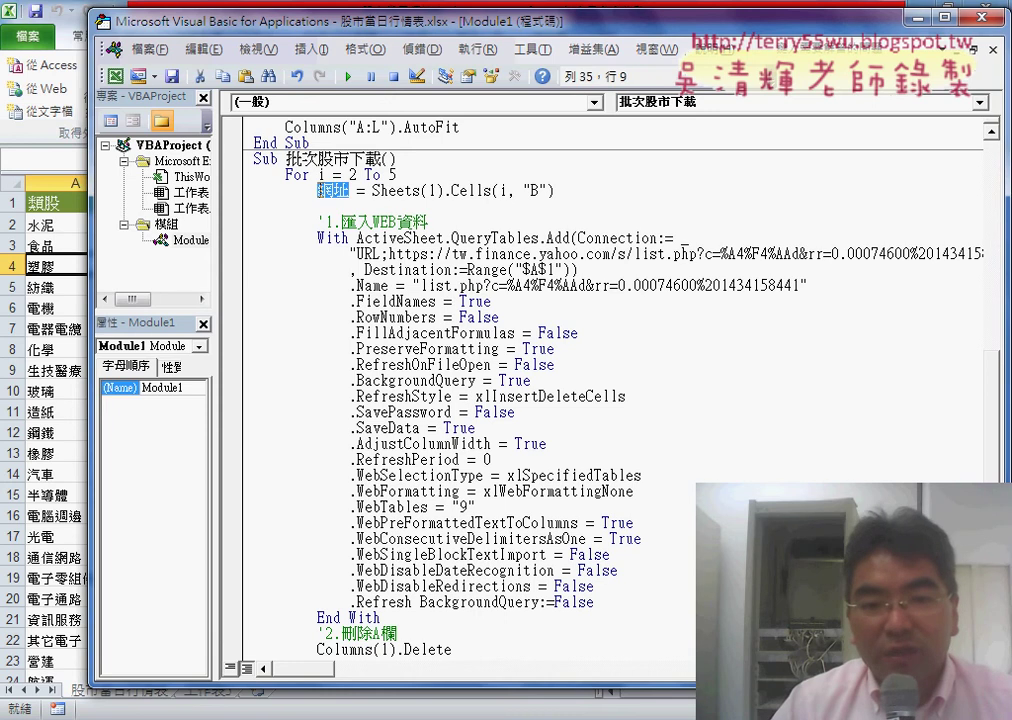
drag(388, 254, 822, 256)
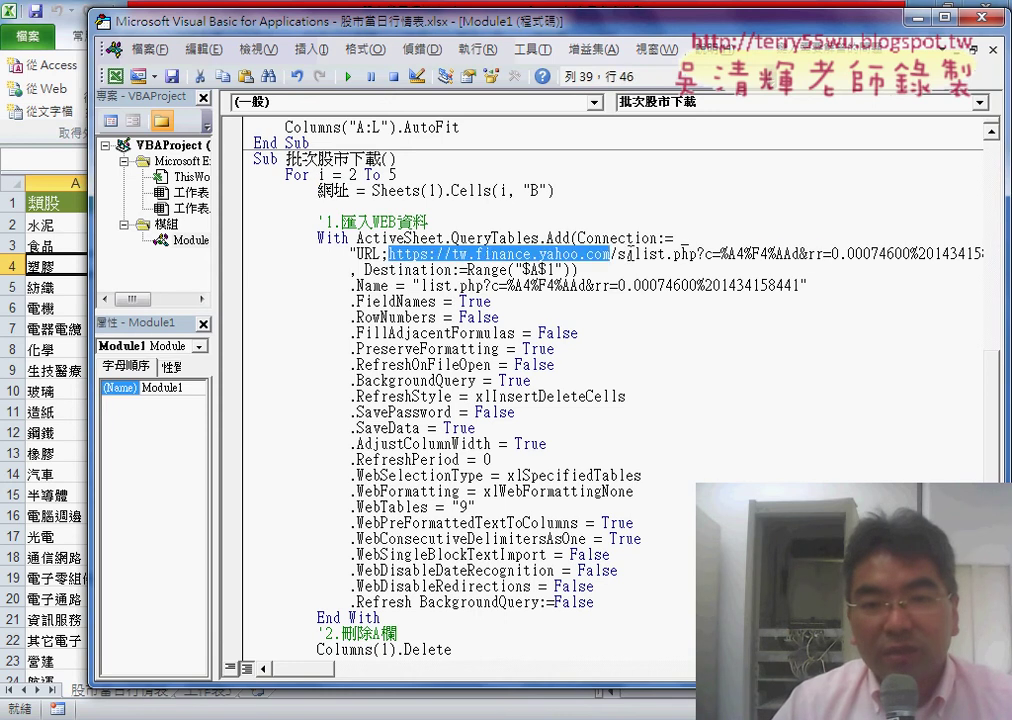
drag(627, 20, 506, 20)
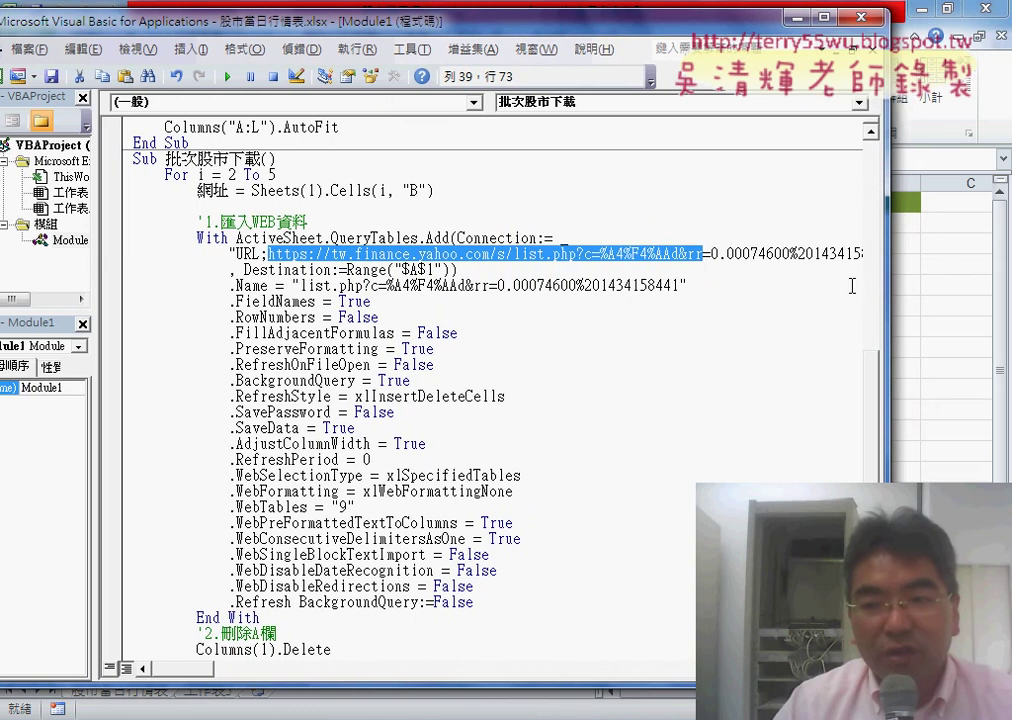
drag(886, 304, 980, 300)
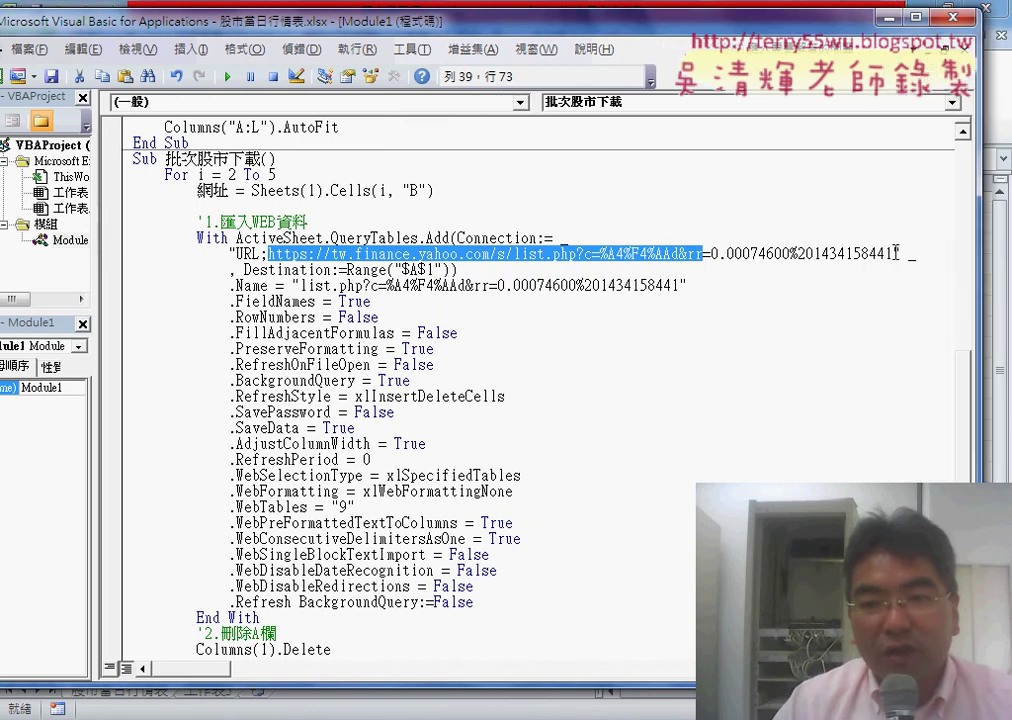
drag(893, 254, 268, 254)
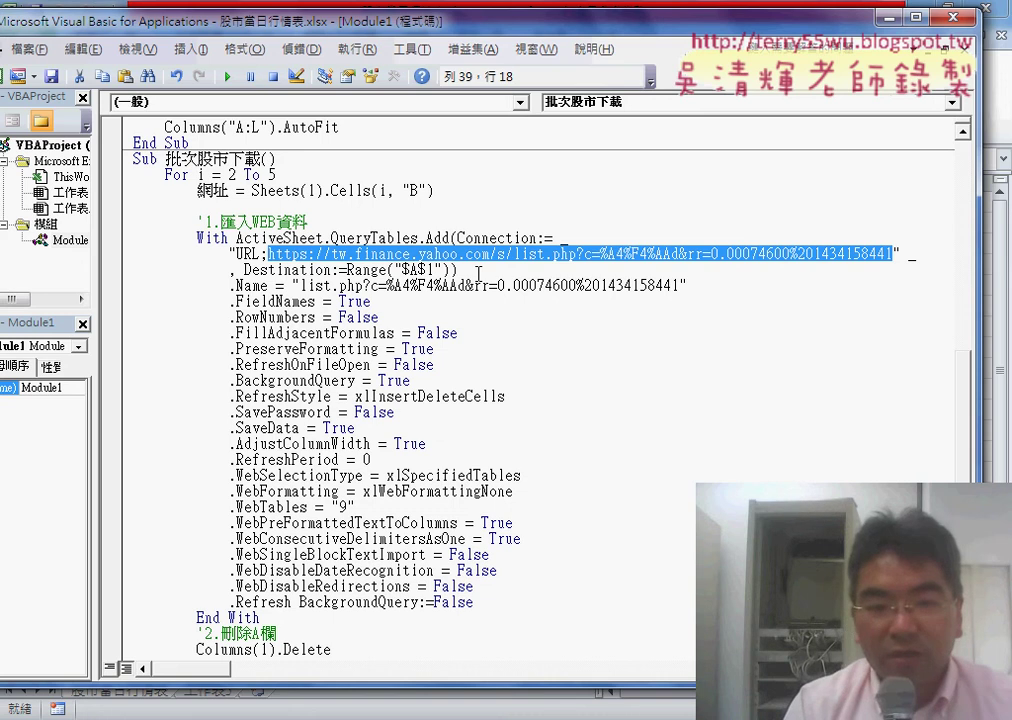
key(Delete)
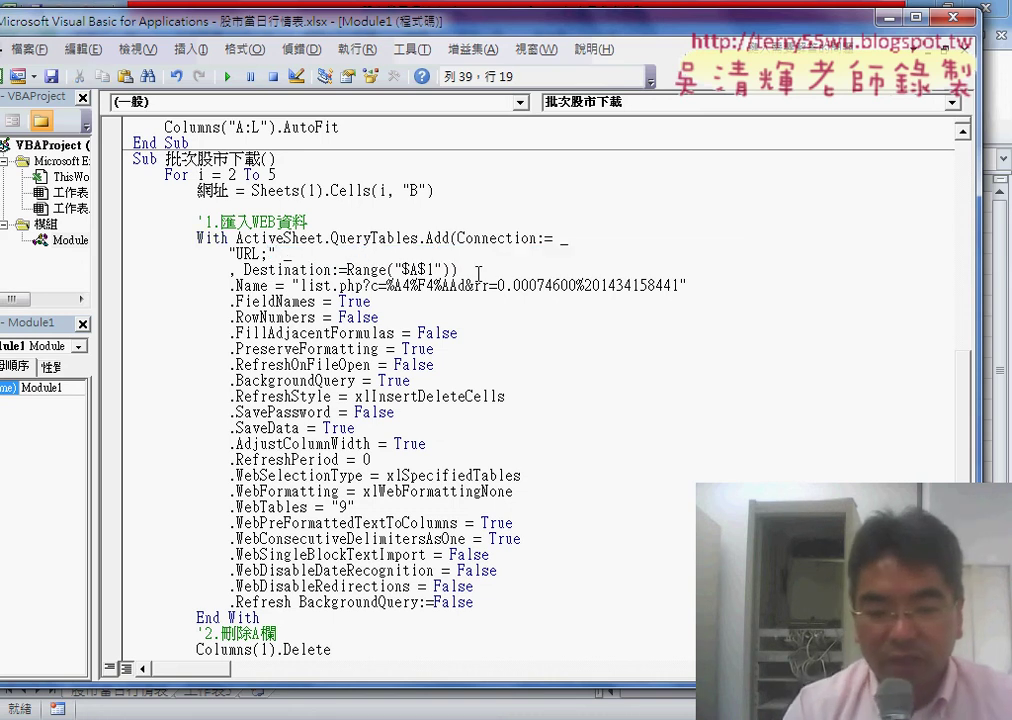
- Append & 網址 _ after "URL; so the query connects to the 網址 address
text(&)
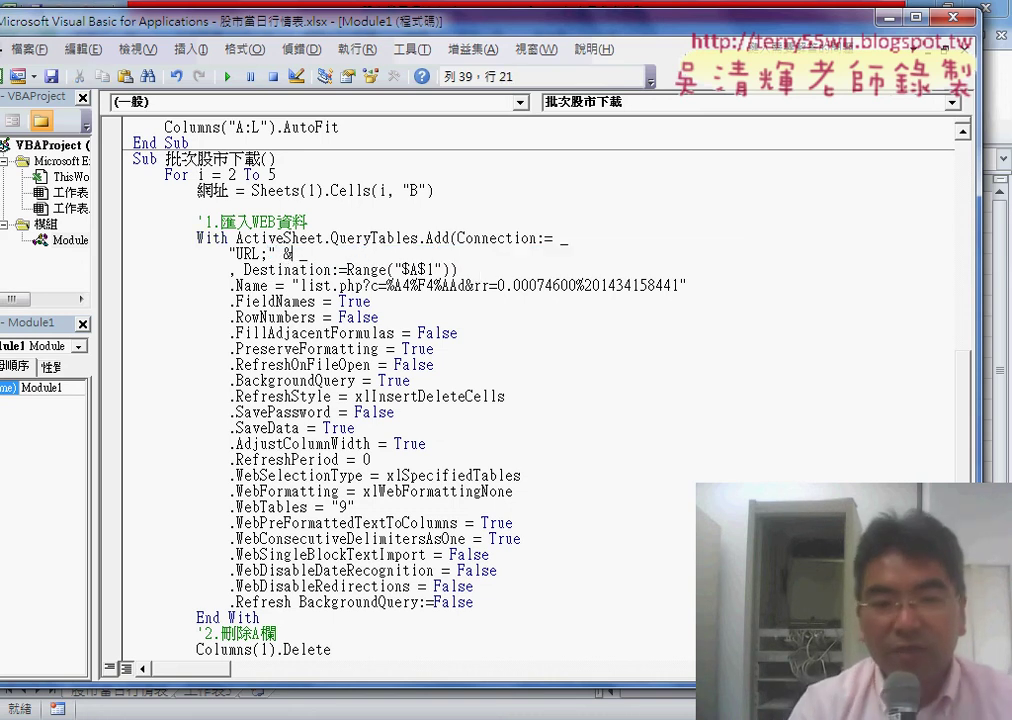
click(322, 245)
key(Return)
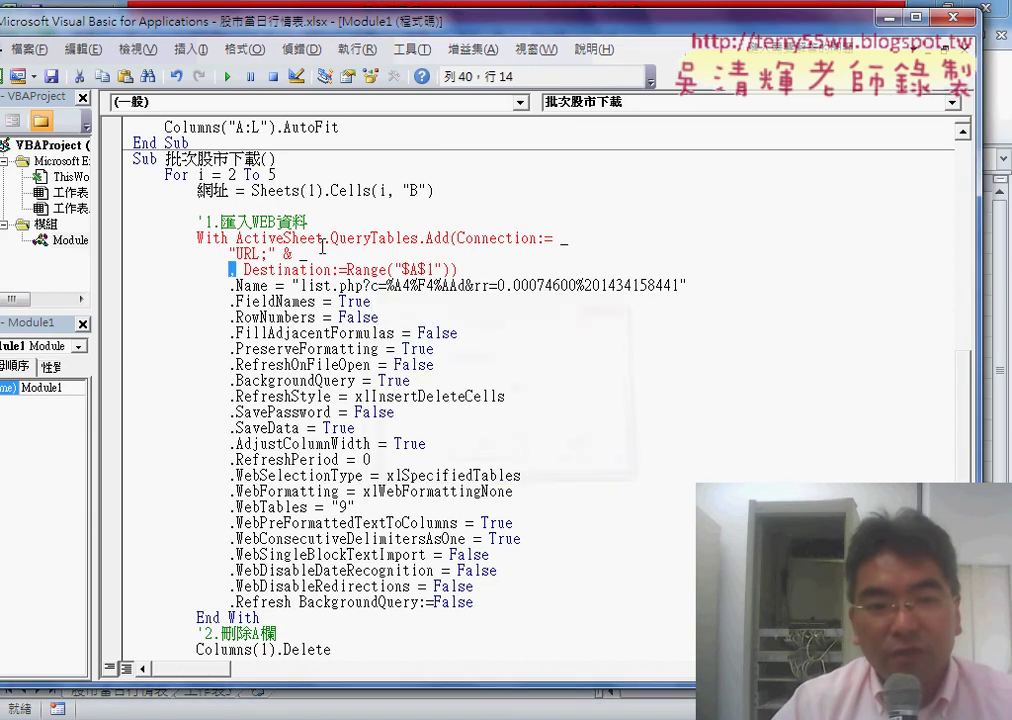
double_click(213, 189)
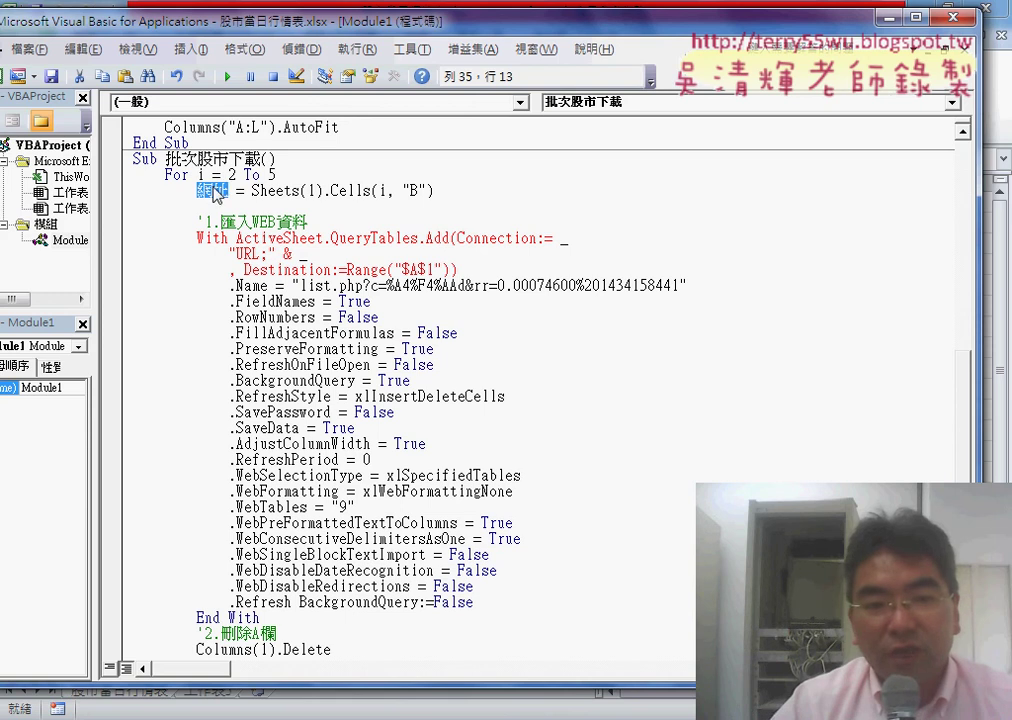
click(301, 256)
key(ctrl+v)
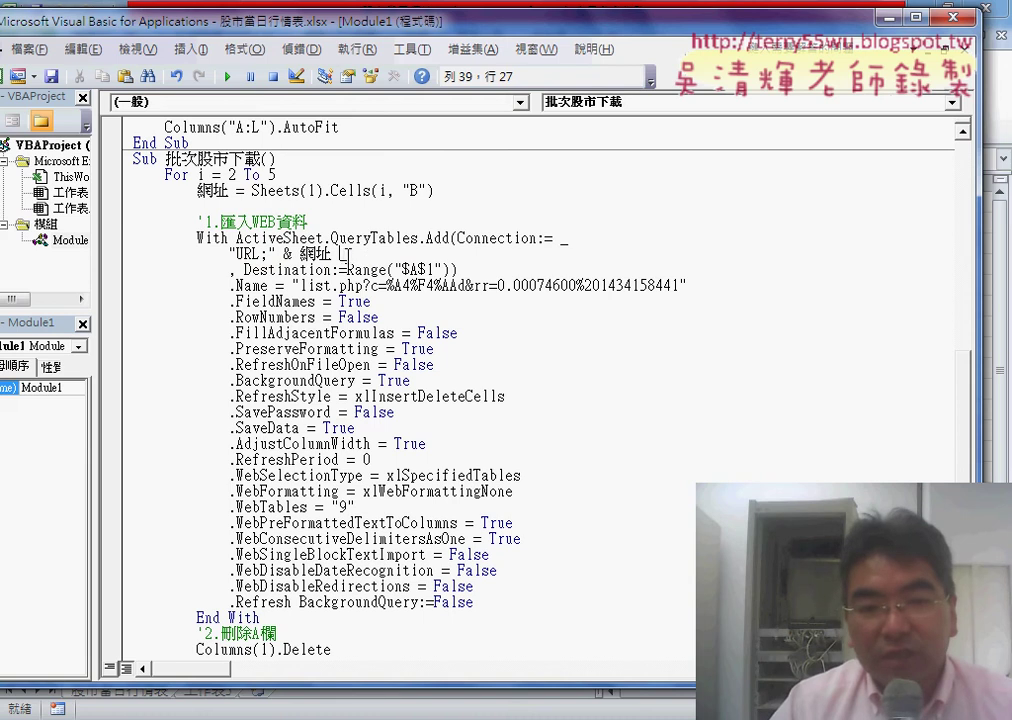
text(_)
click(277, 270)
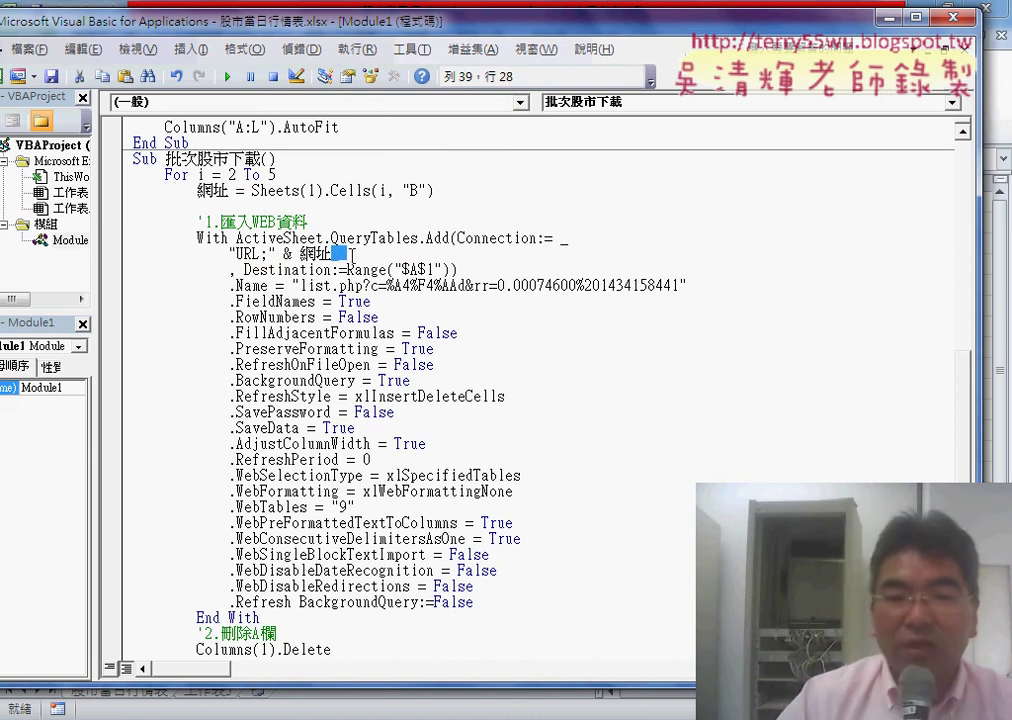
drag(330, 256, 351, 256)
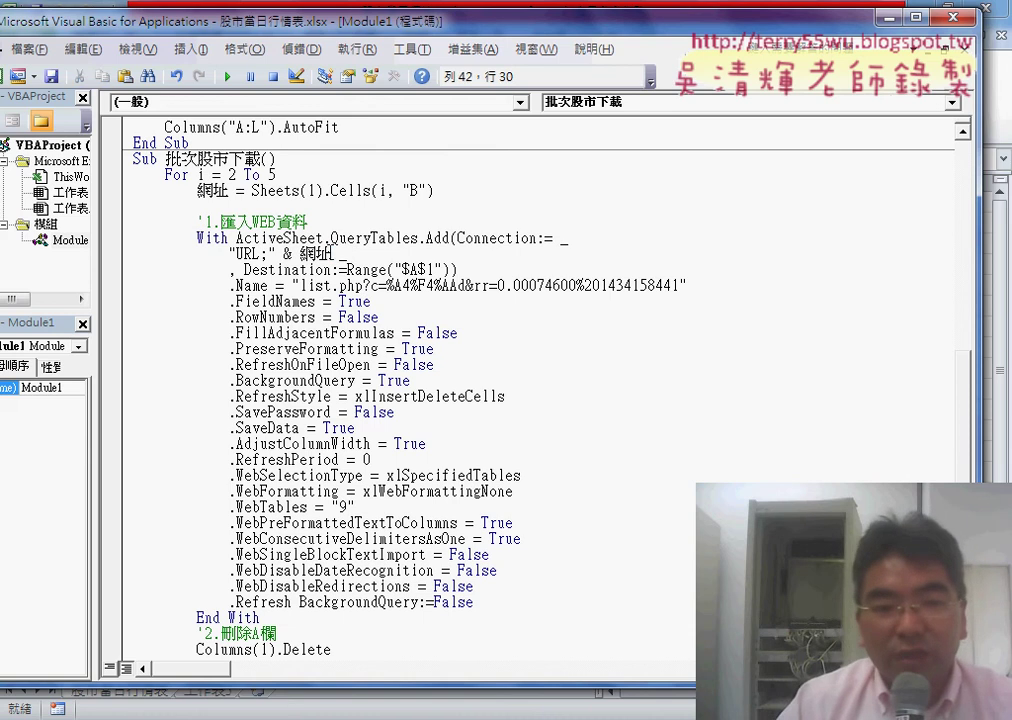
double_click(315, 254)
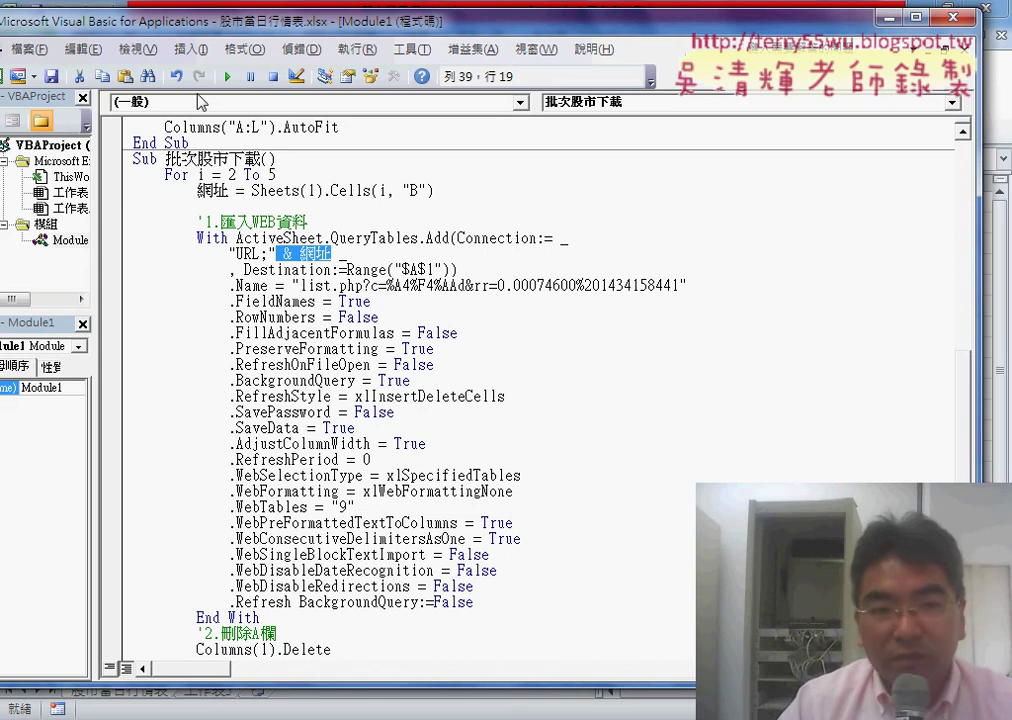
mouse_move(168, 22)
mouse_down()
mouse_move(403, 37)
mouse_move(477, 82)
mouse_up()
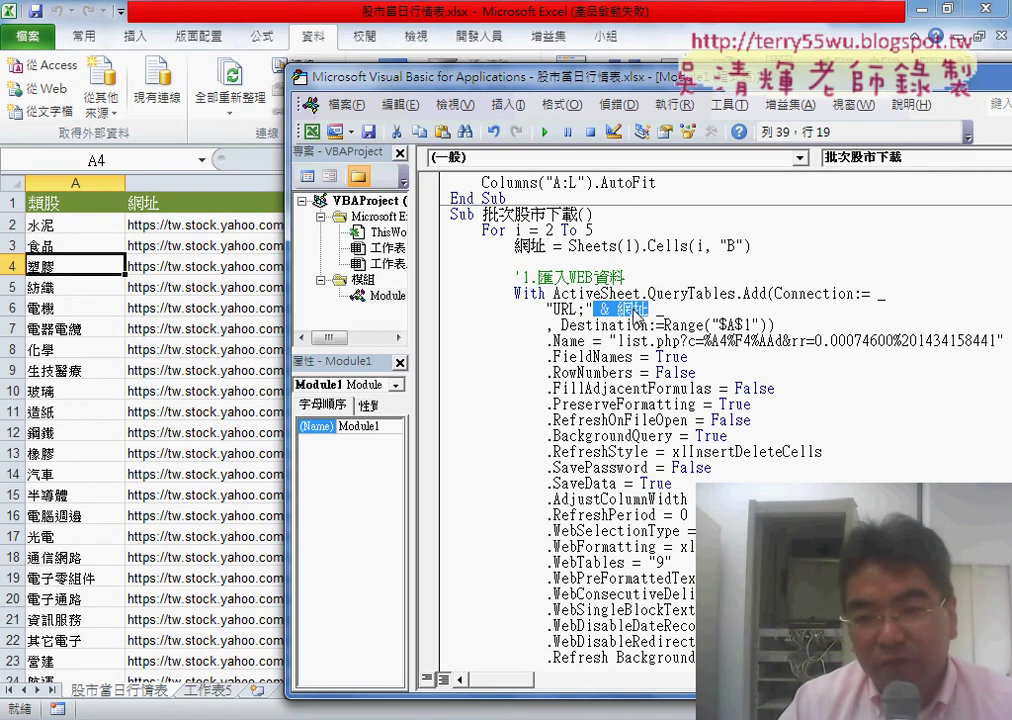
click(690, 325)
drag(770, 325, 664, 325)
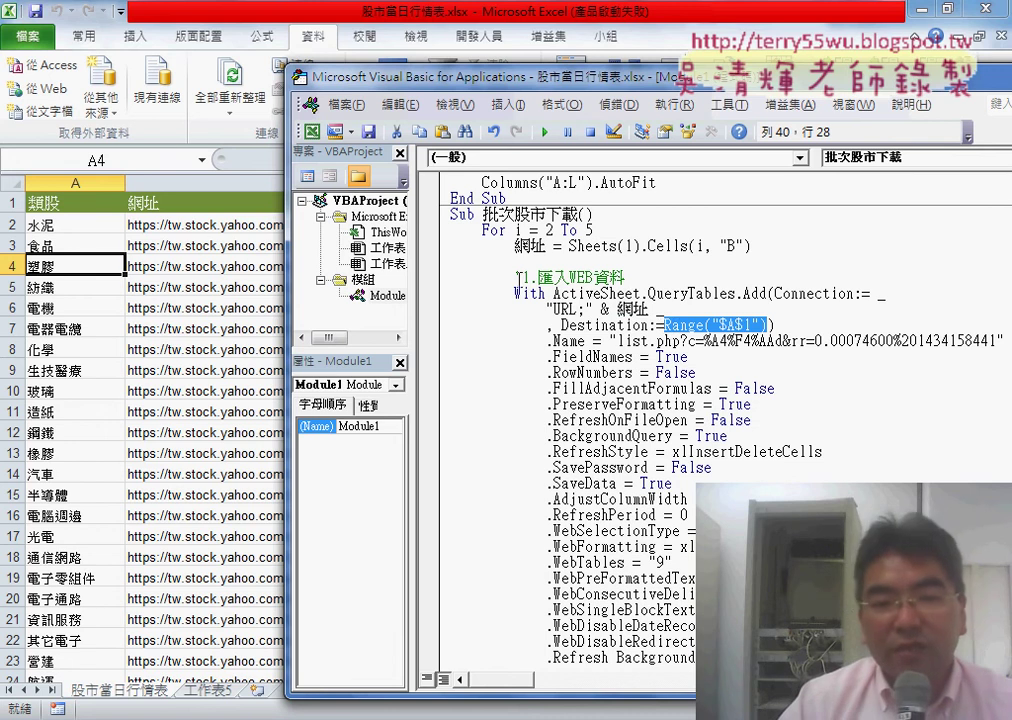
click(772, 325)
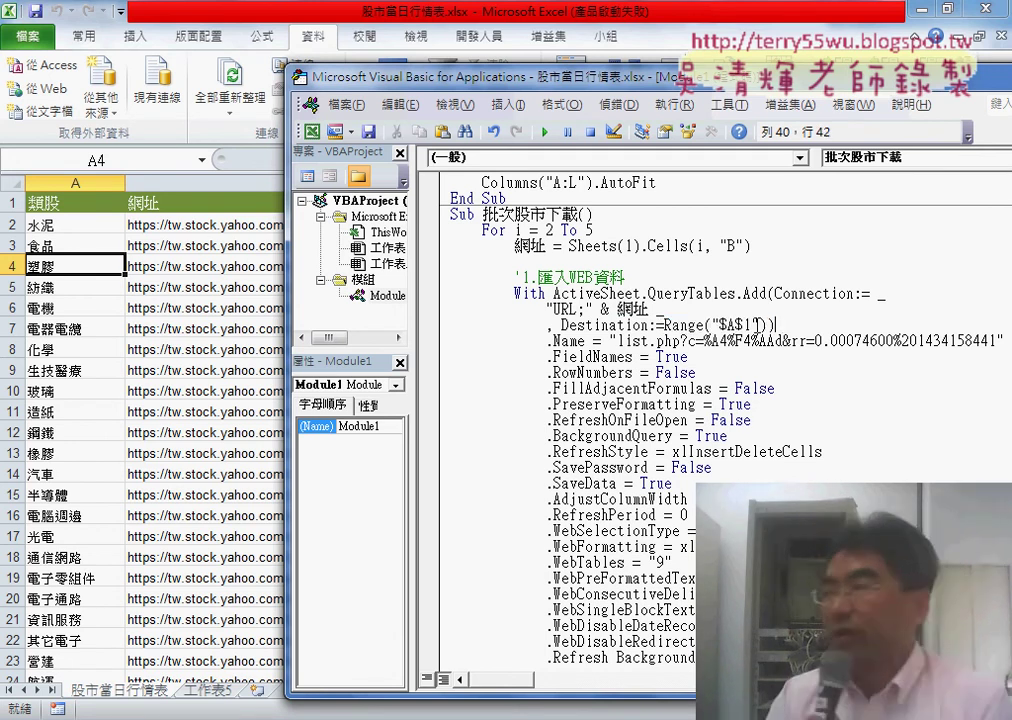
double_click(757, 325)
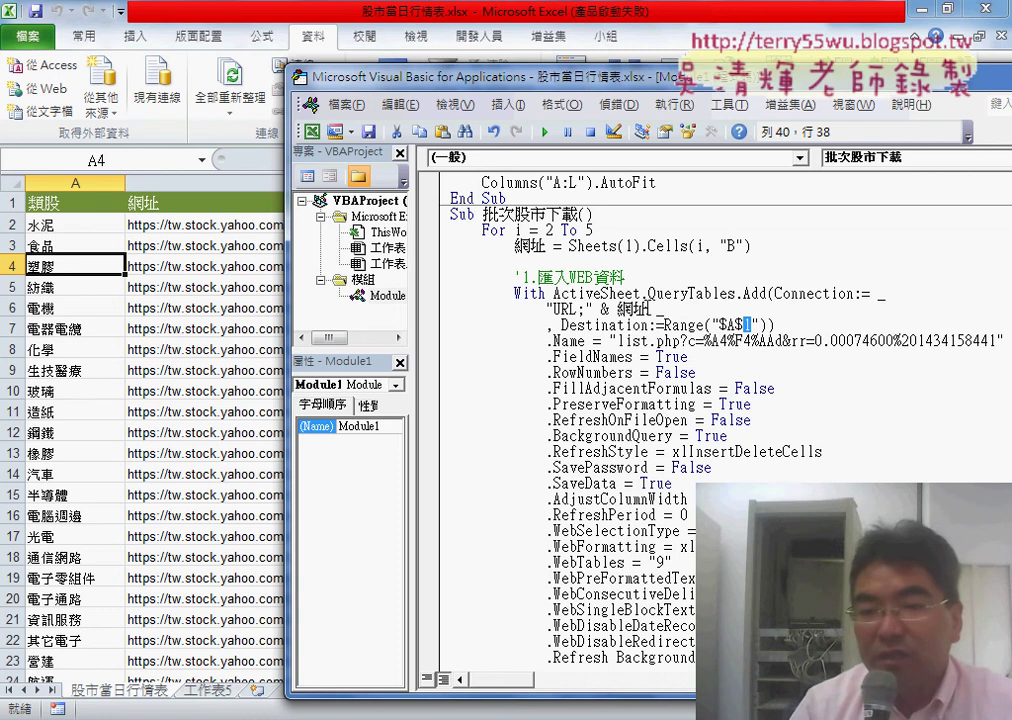
drag(648, 309, 593, 309)
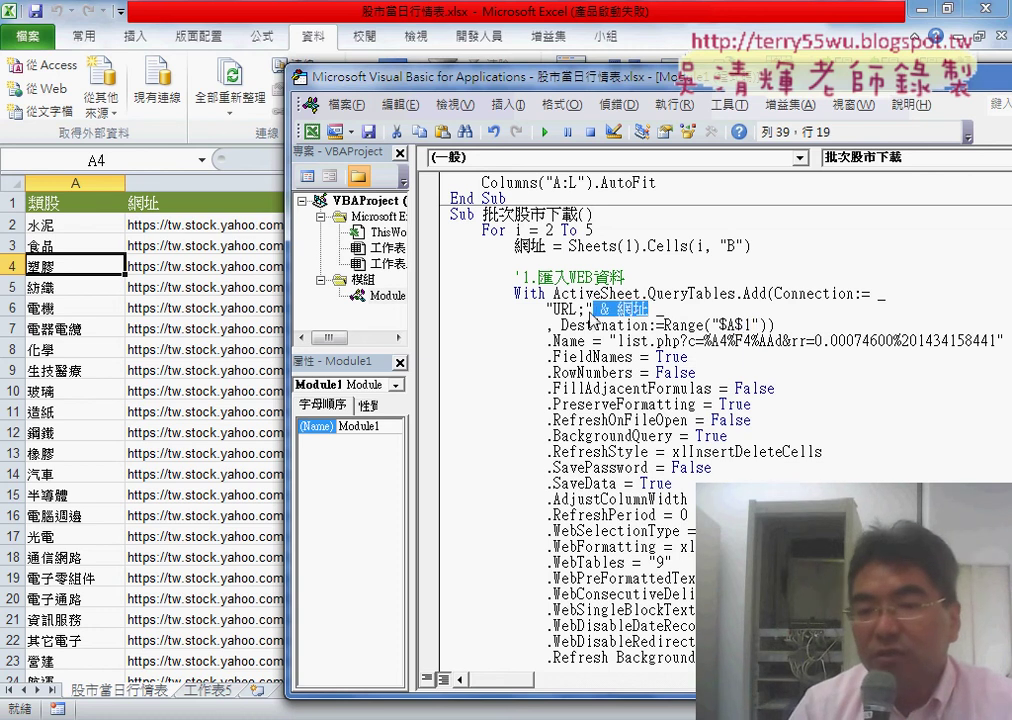
double_click(747, 325)
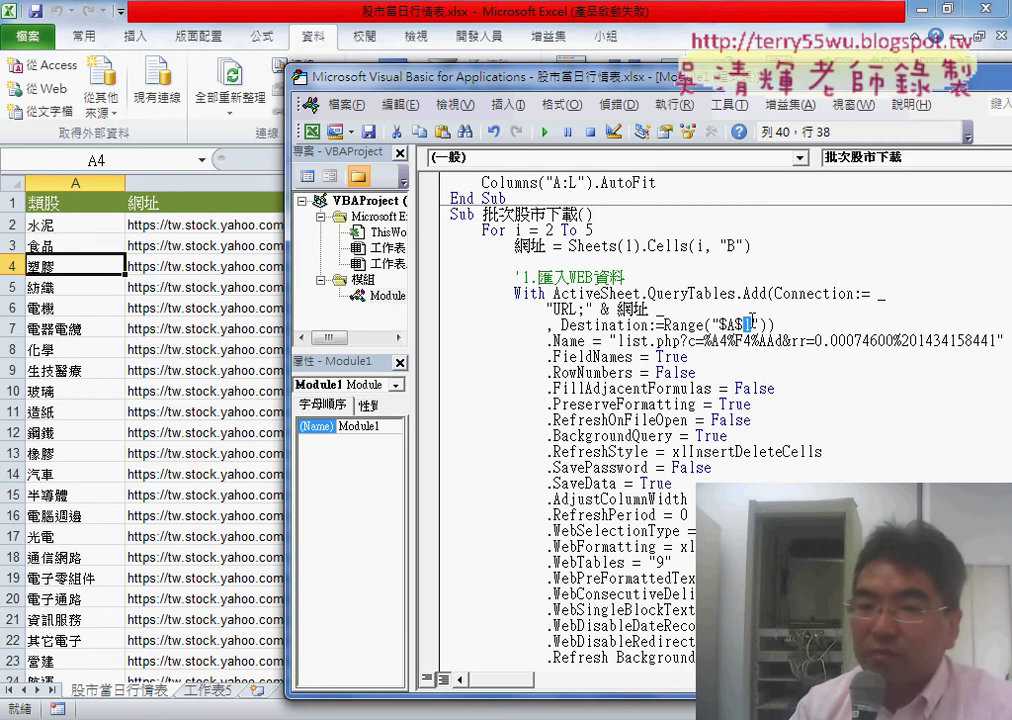
drag(490, 77, 391, 66)
click(531, 251)
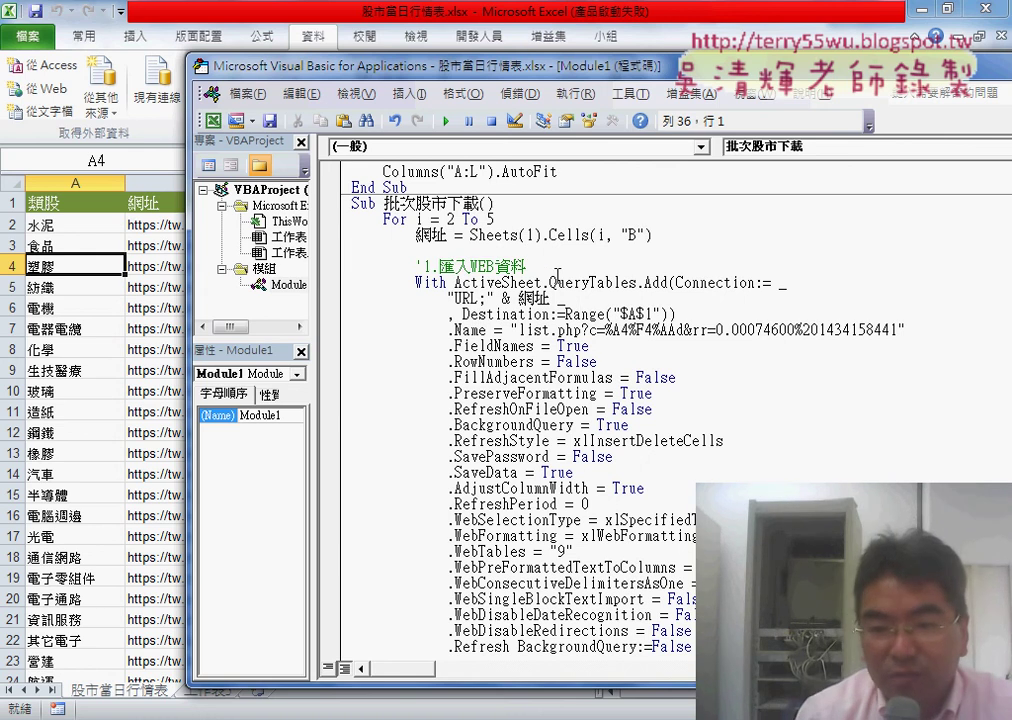
- Insert blank lines below the '1.匯入WEB資料 comment for a new statement
click(557, 267)
key(Return)
key(Return)
key(Up)
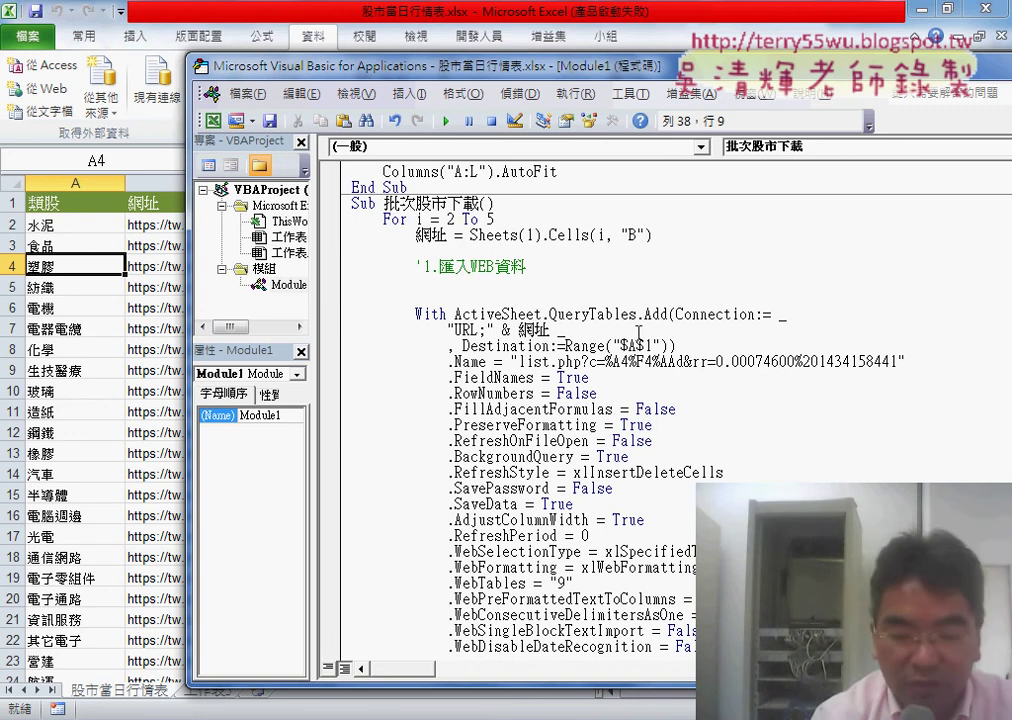
text(0)
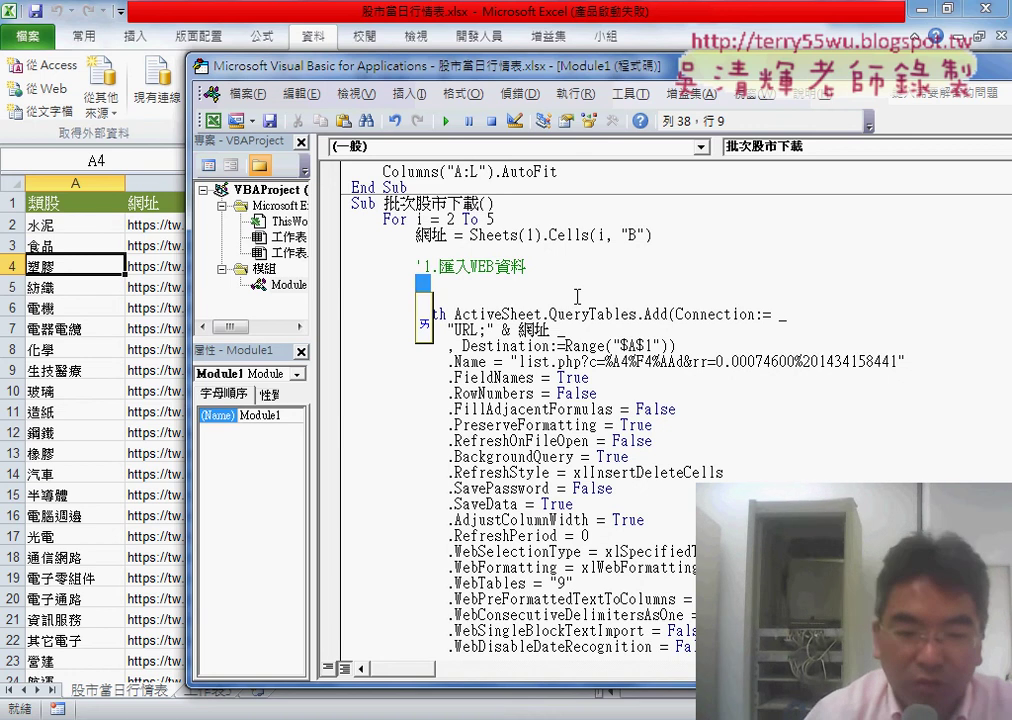
key(Escape)
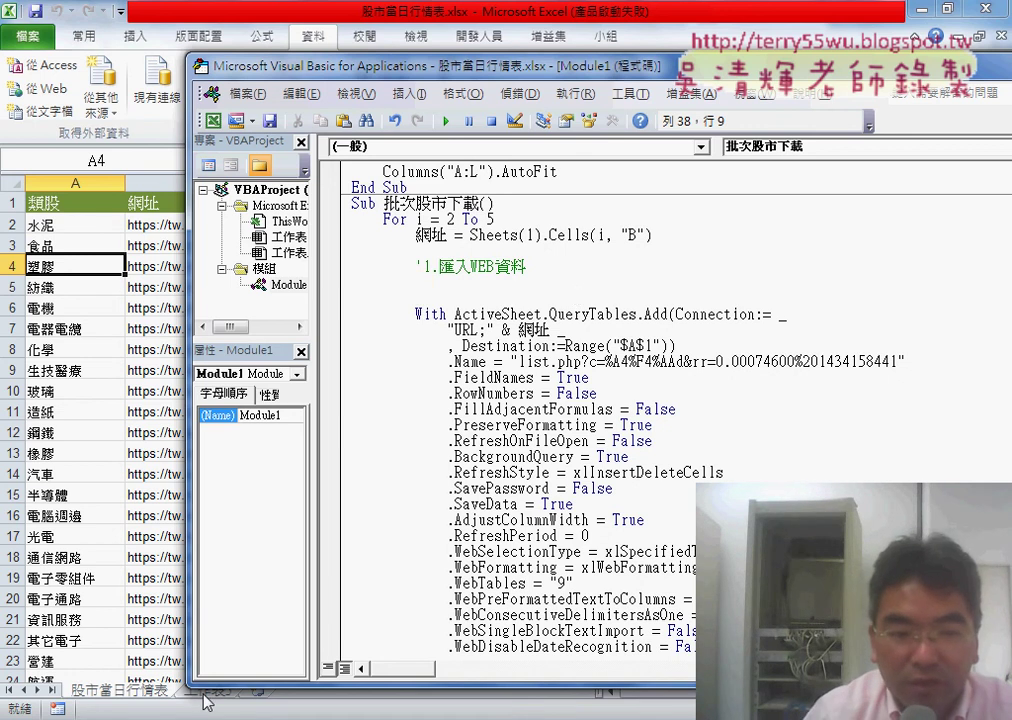
- Clear A1:K8 on 工作表5, delete its web query, and return to the code
click(203, 690)
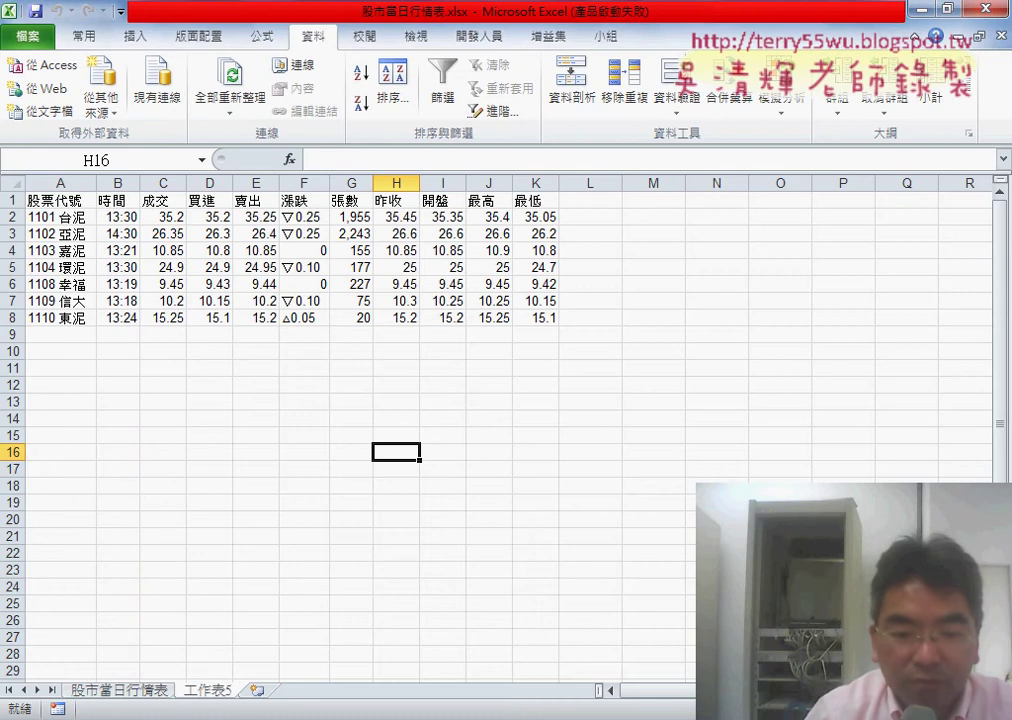
key(alt+F11)
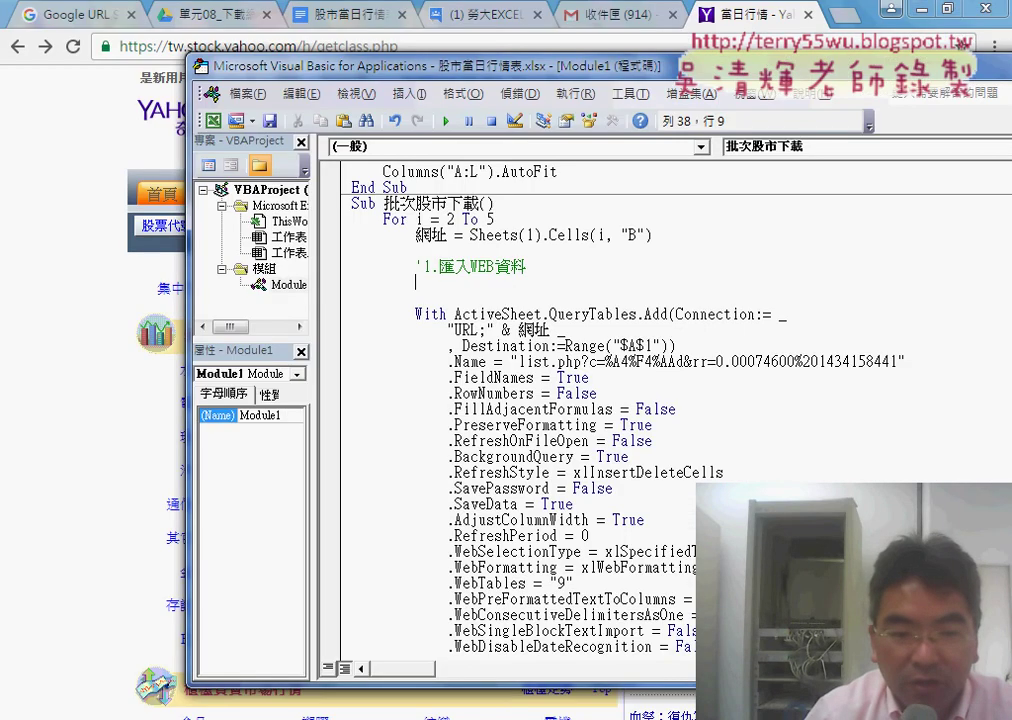
key(alt+F11)
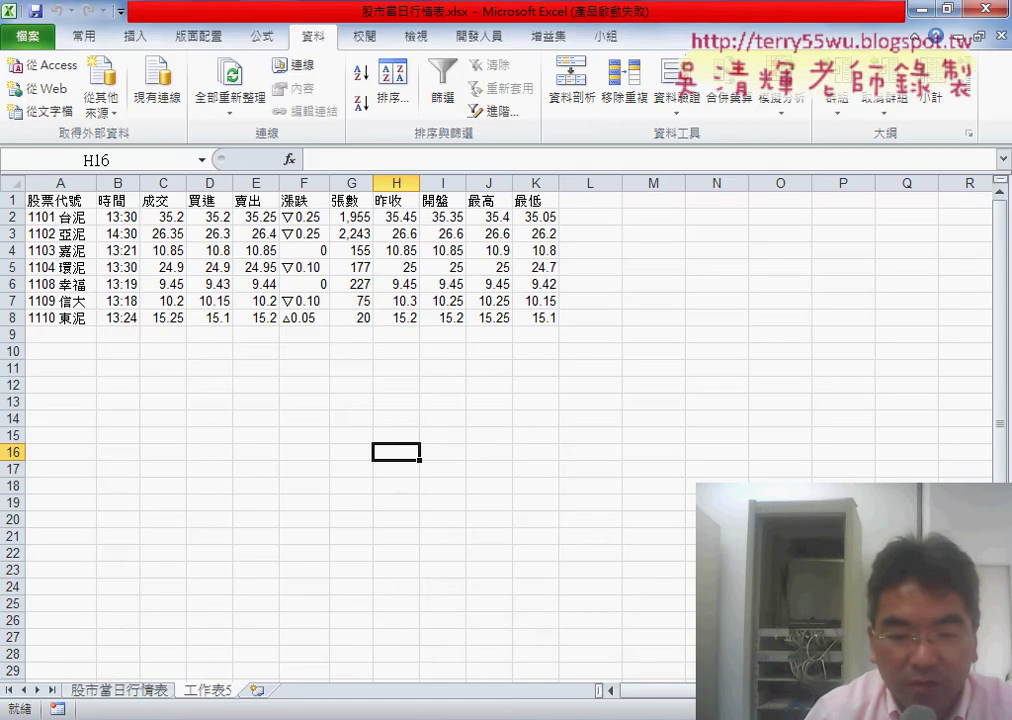
key(alt+F11)
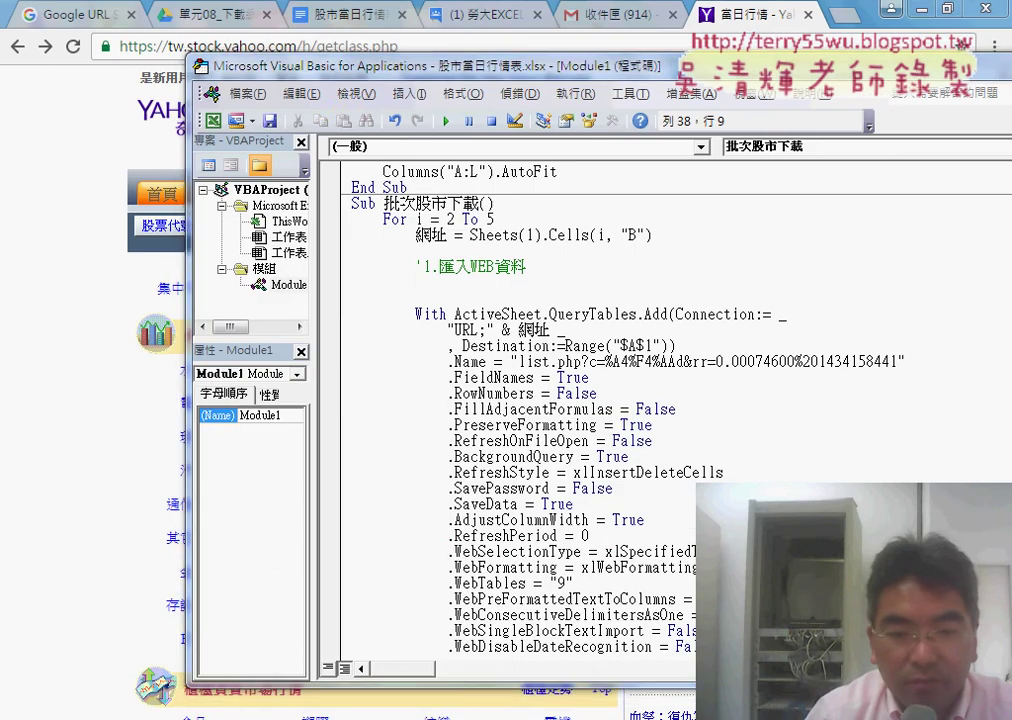
key(alt+F11)
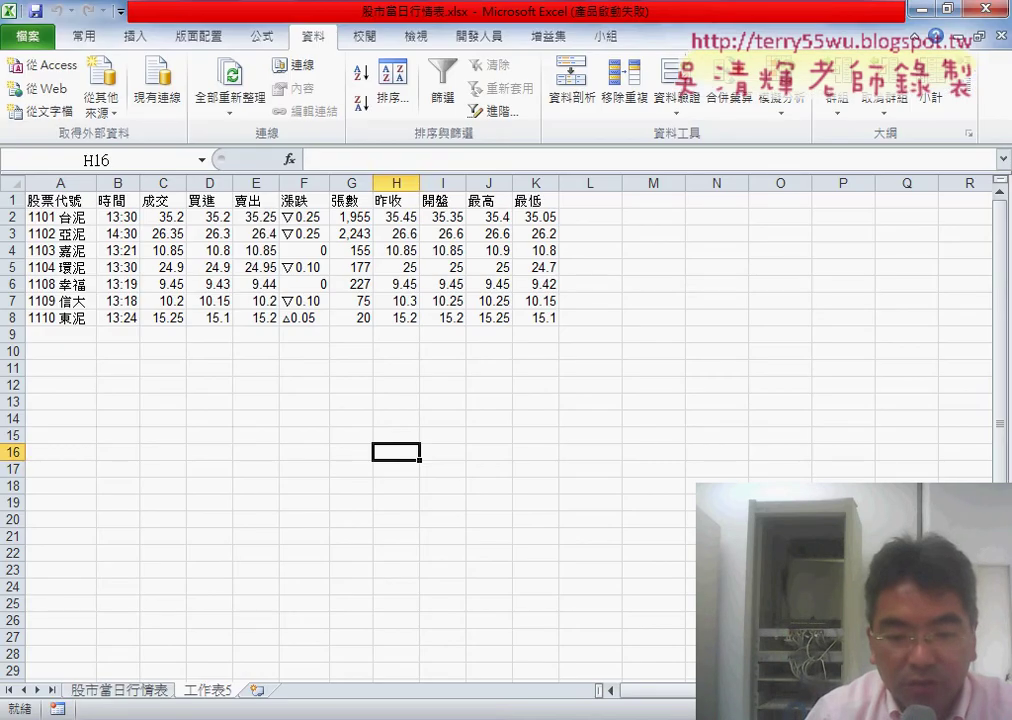
key(alt+F11)
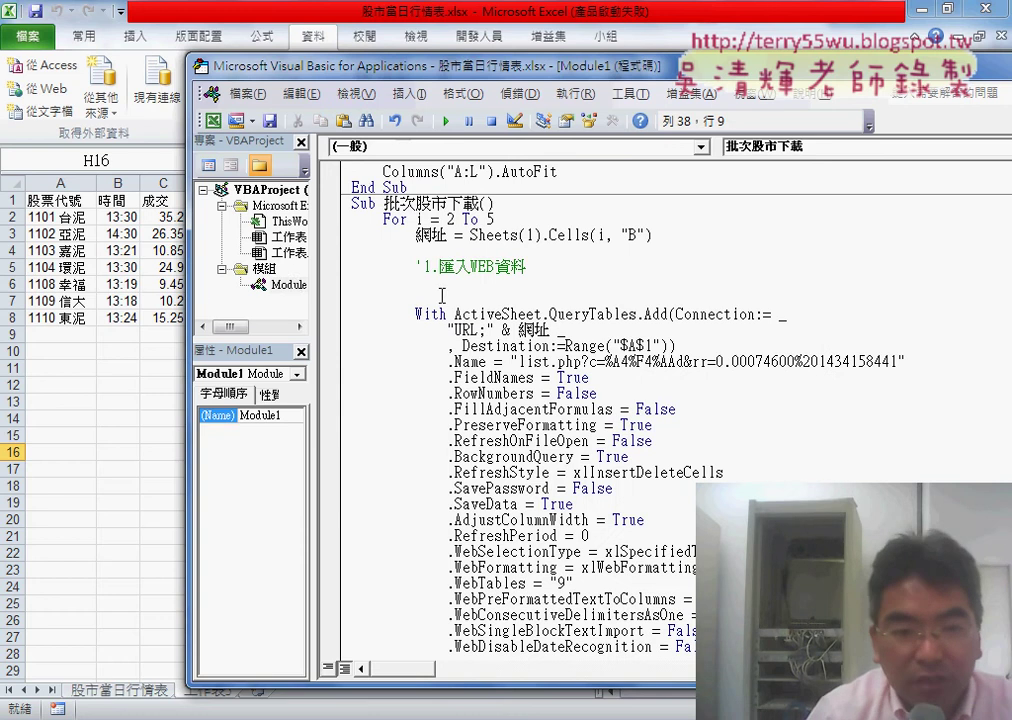
drag(60, 200, 530, 318)
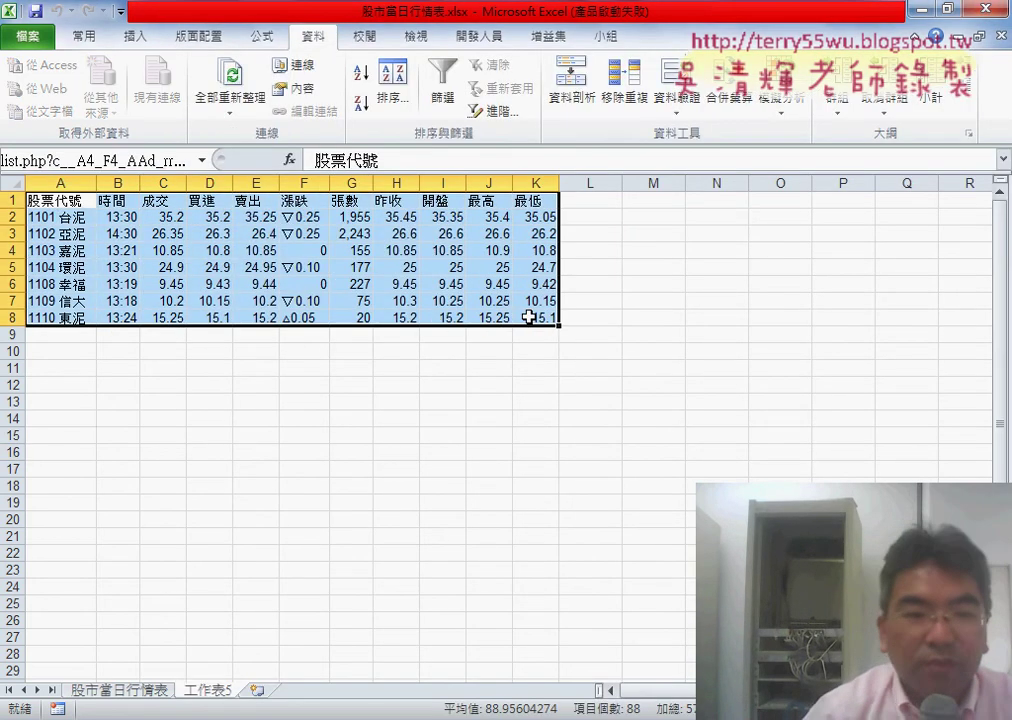
key(Delete)
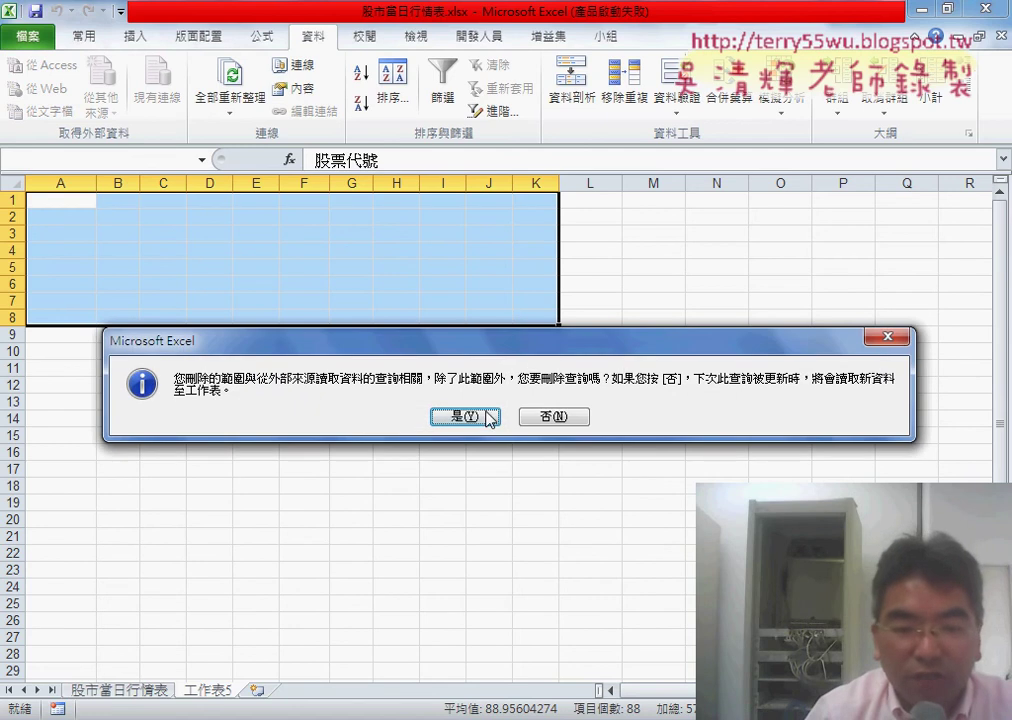
click(486, 417)
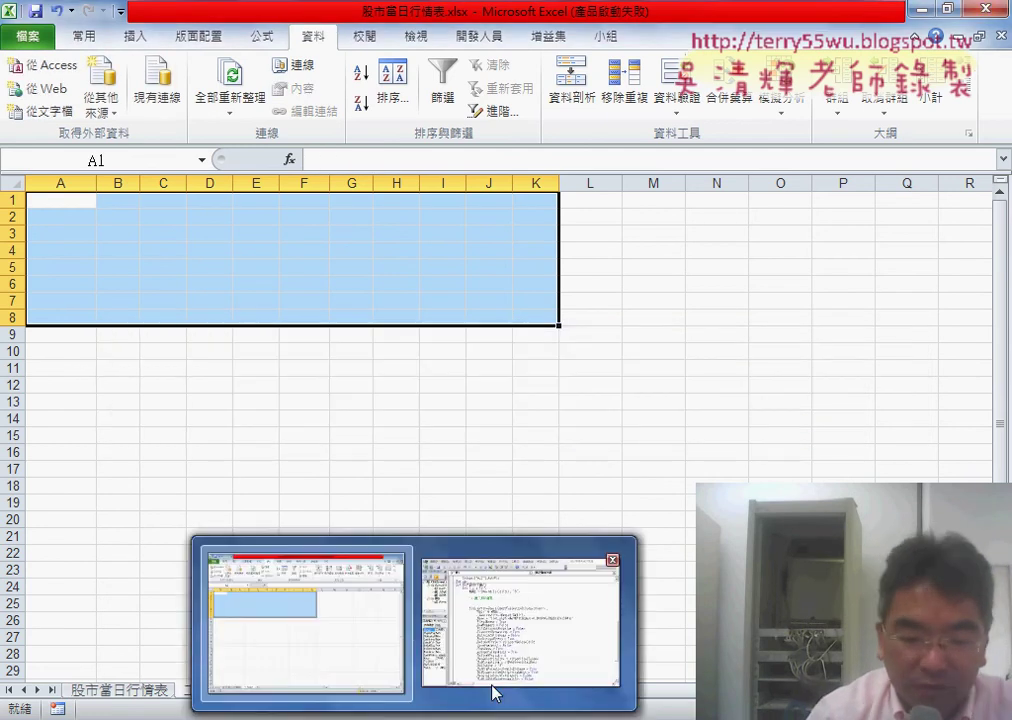
click(492, 691)
- Write If Range("A1") = "" Then r = 1, an empty Else, and End If below the import comment
text(f )
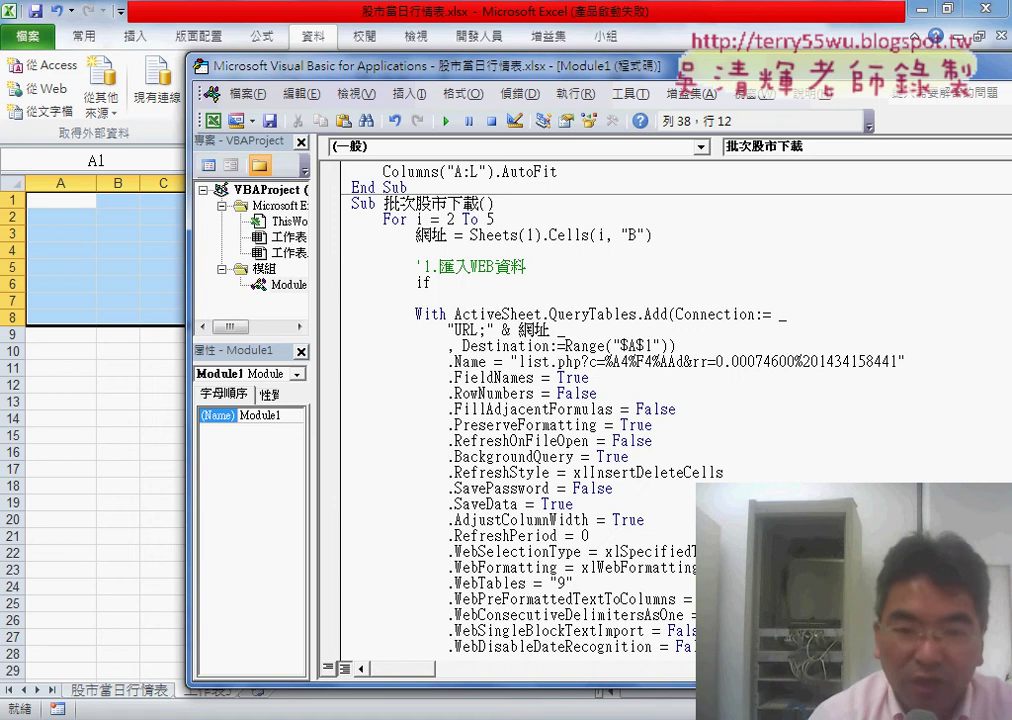
text(rang)
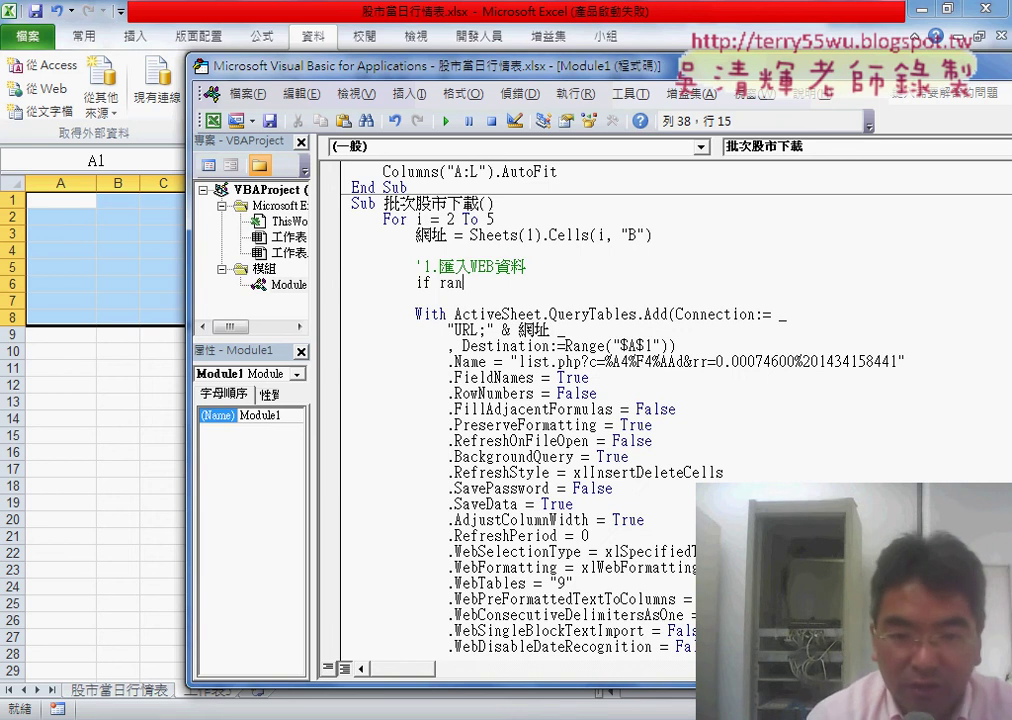
text(e()
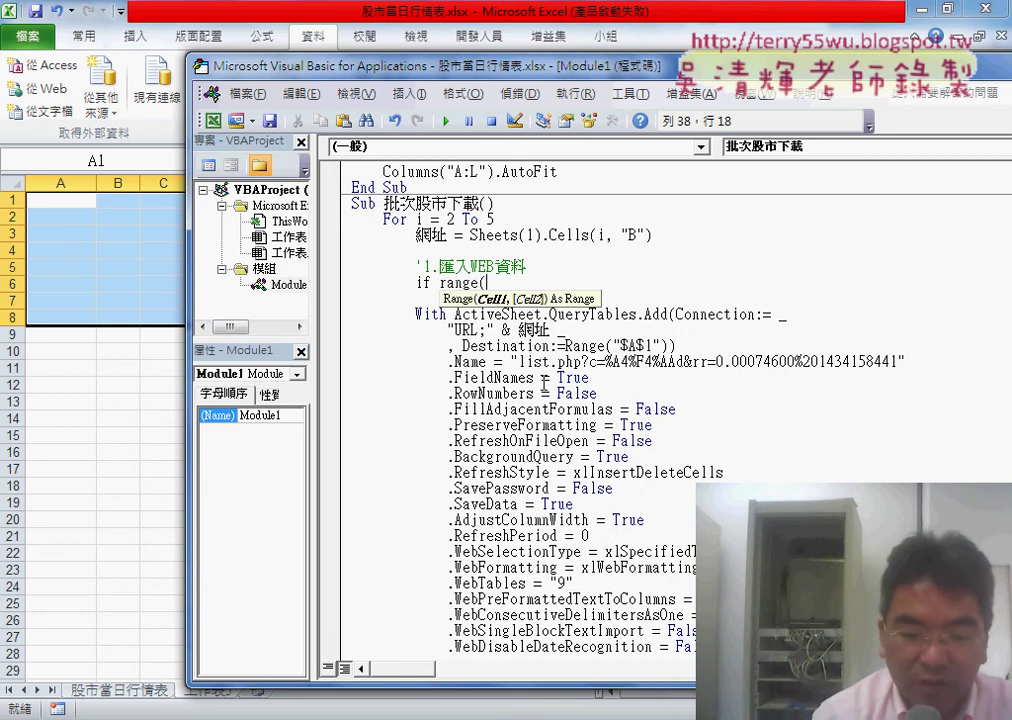
text("A)
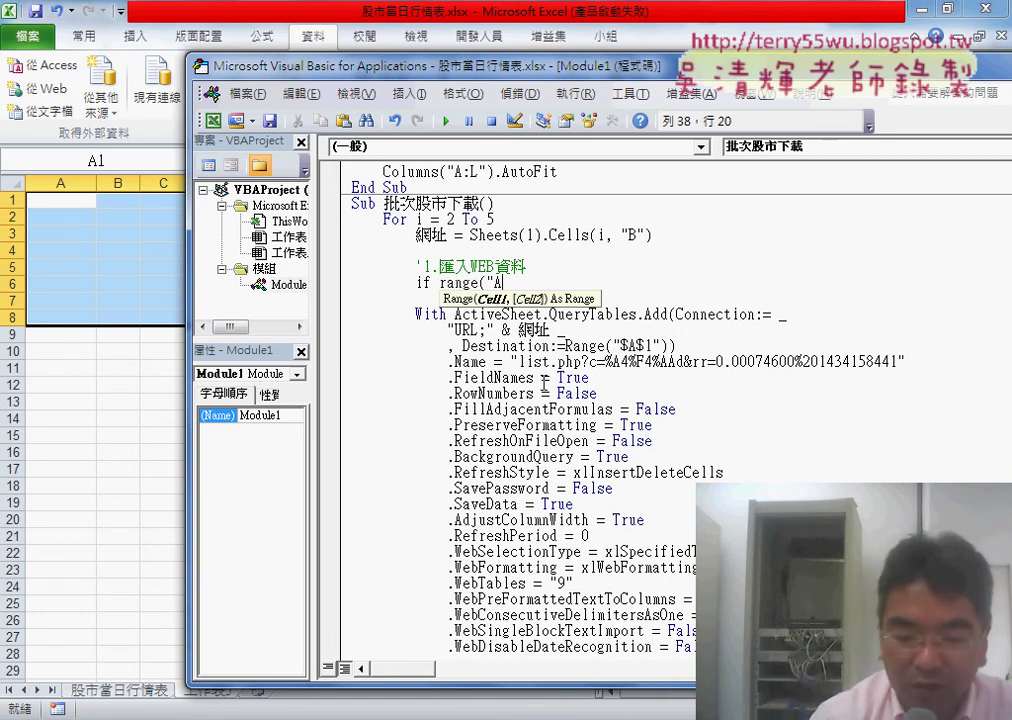
text(1"))
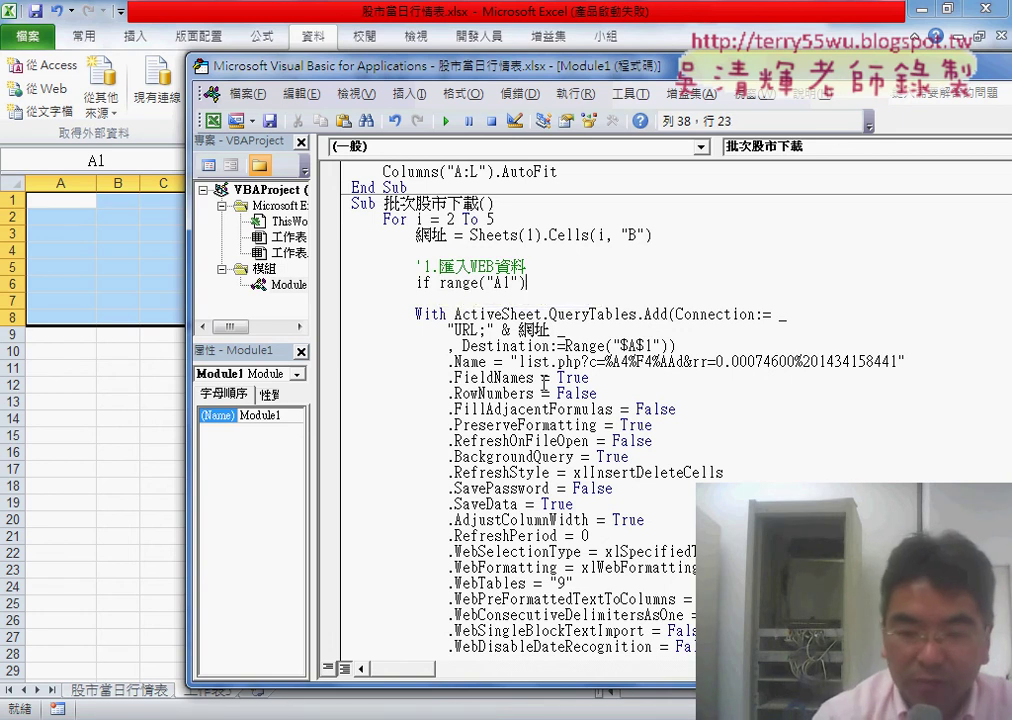
text(="" )
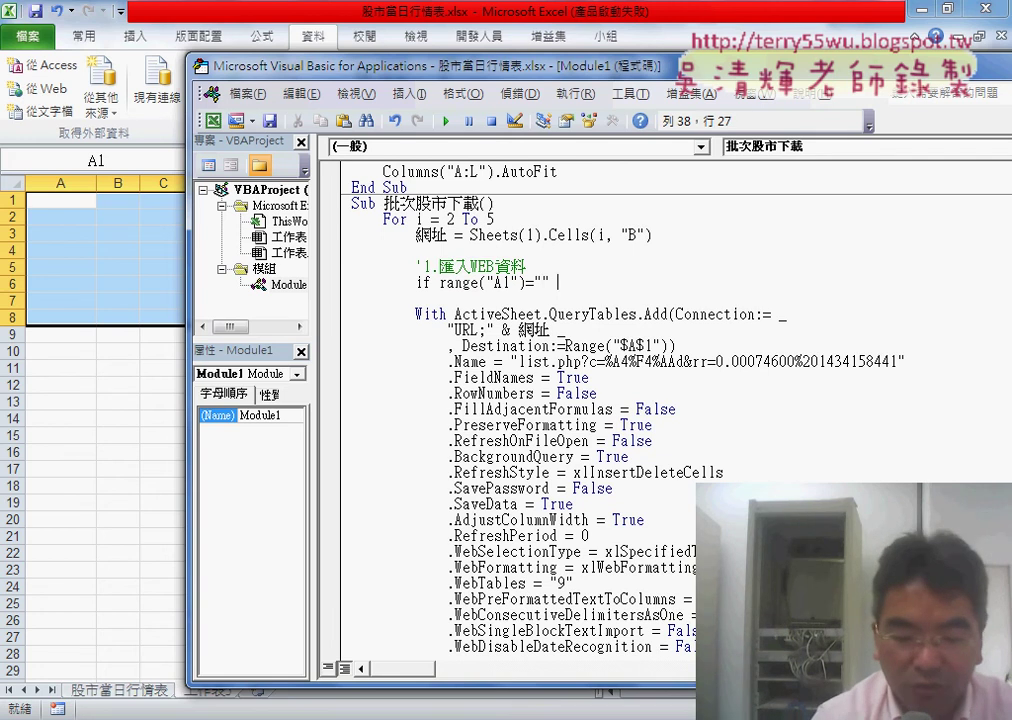
text(then)
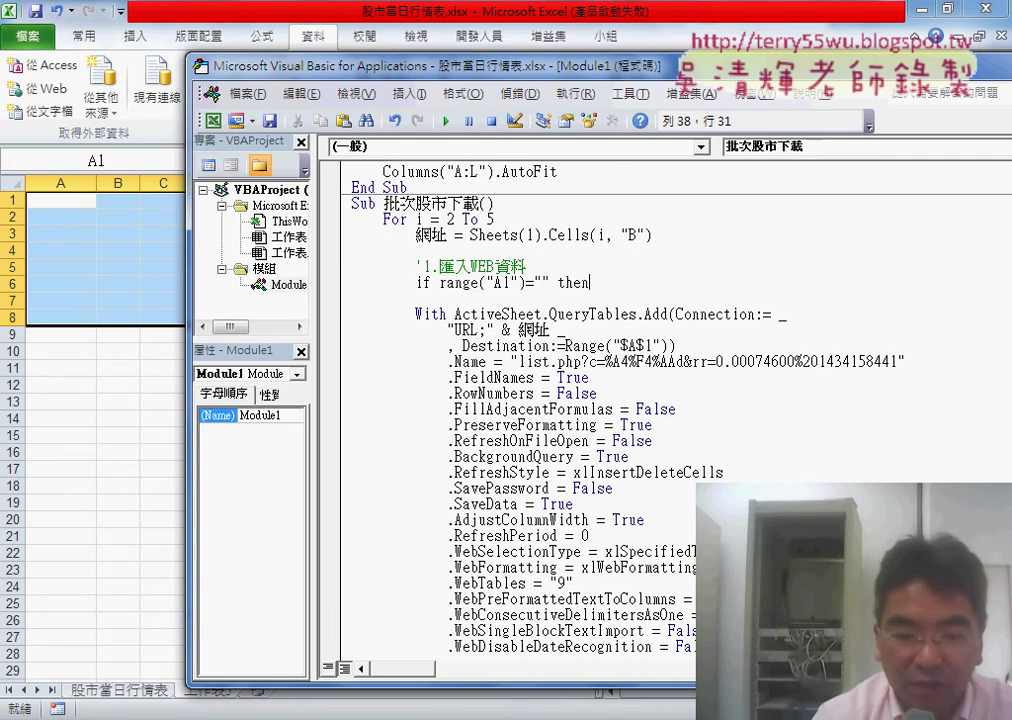
key(Return)
key(Return)
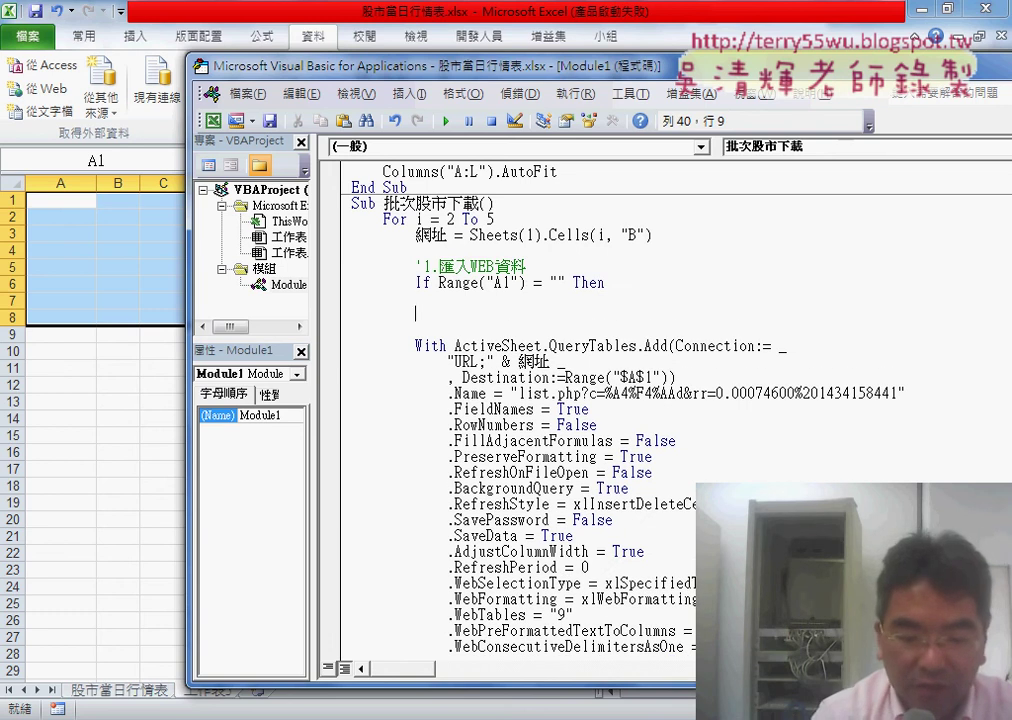
text(else)
key(Return)
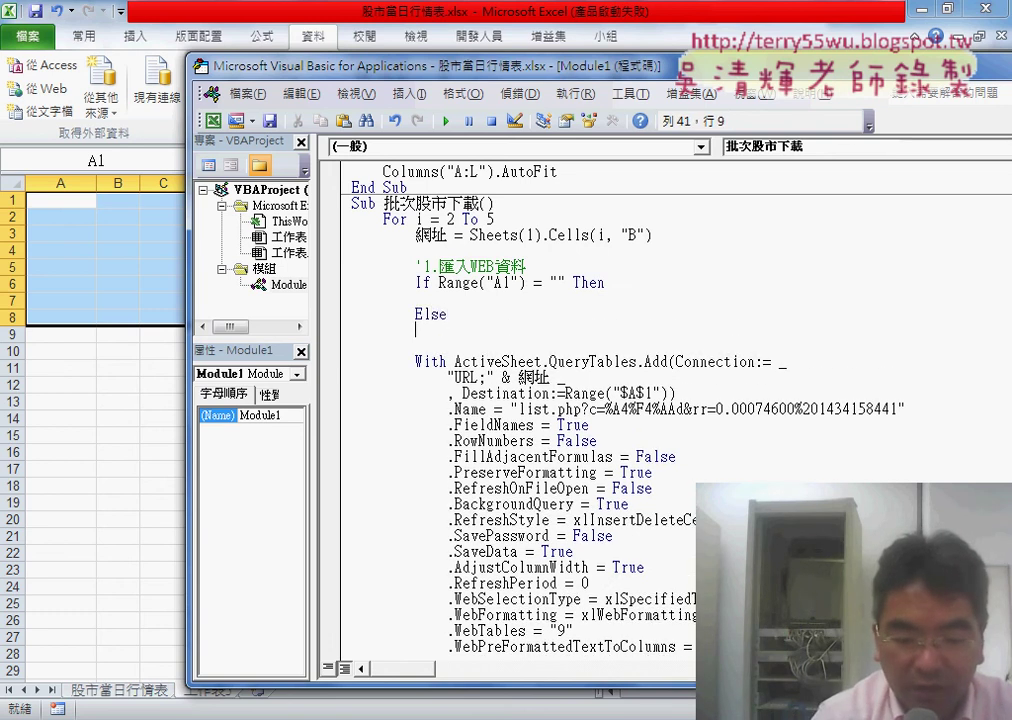
key(Return)
text(end if)
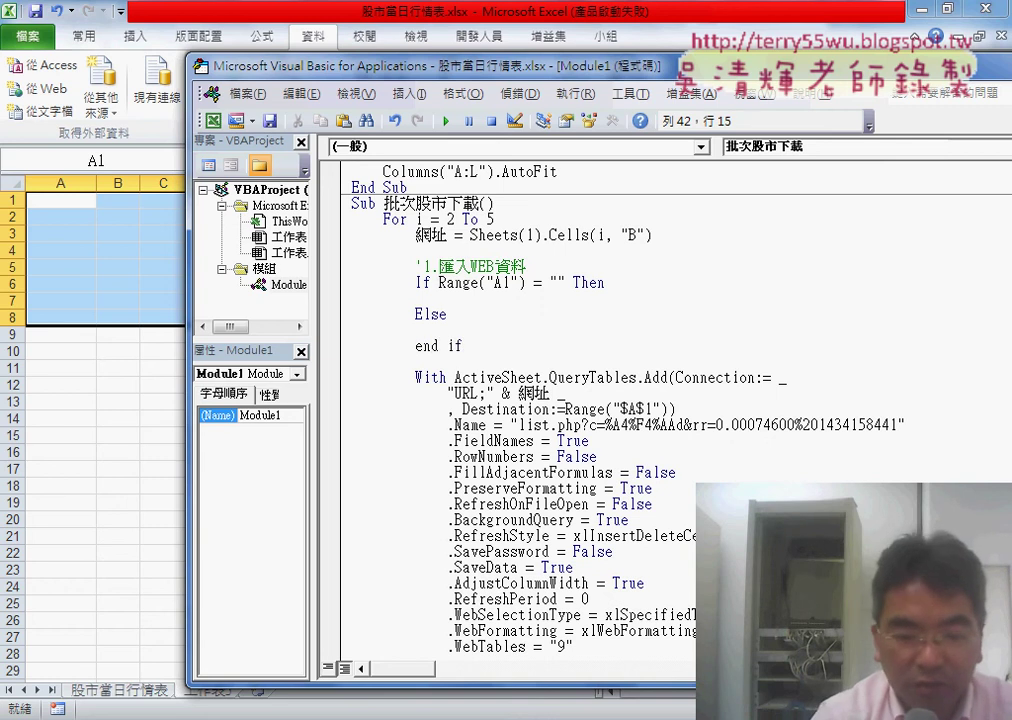
key(Up)
key(Up)
key(Up)
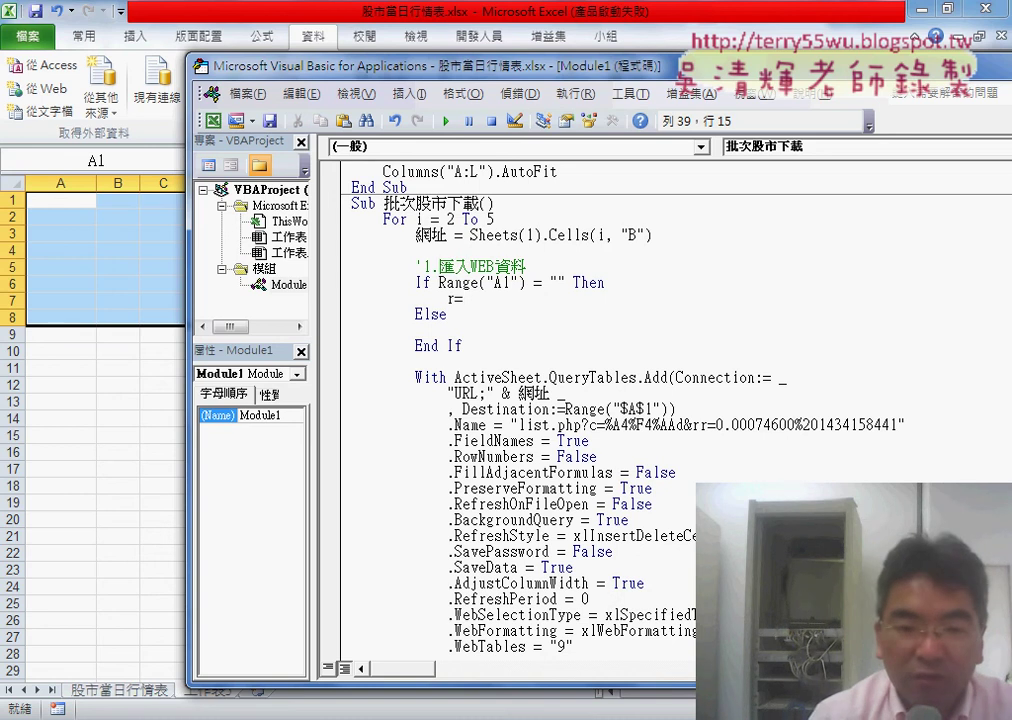
key(Down)
key(Down)
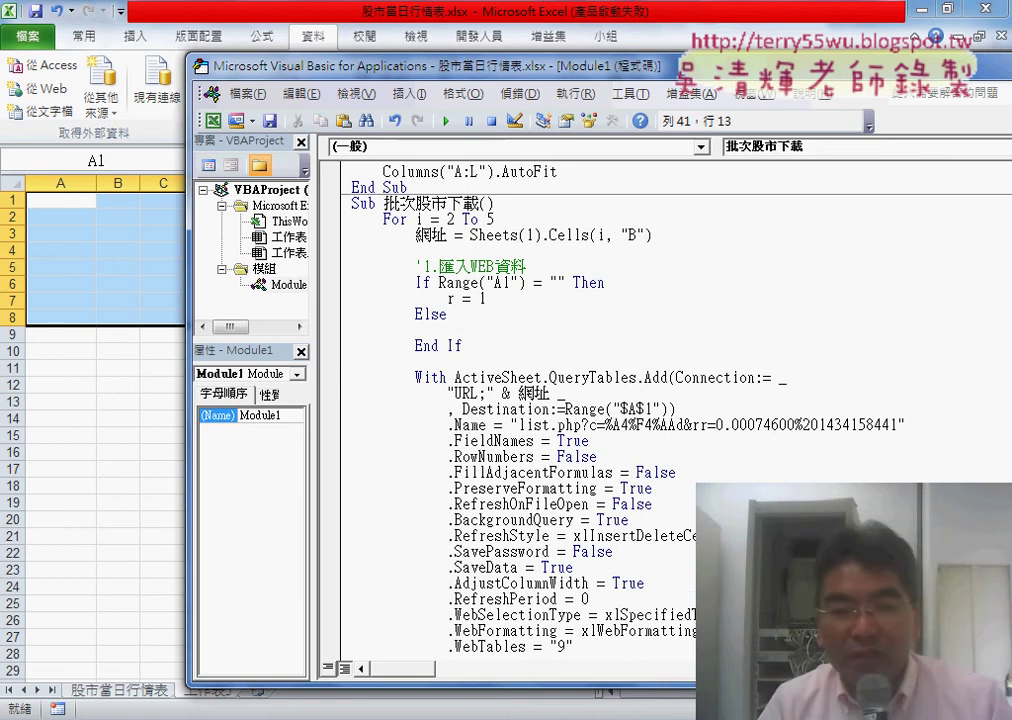
double_click(458, 283)
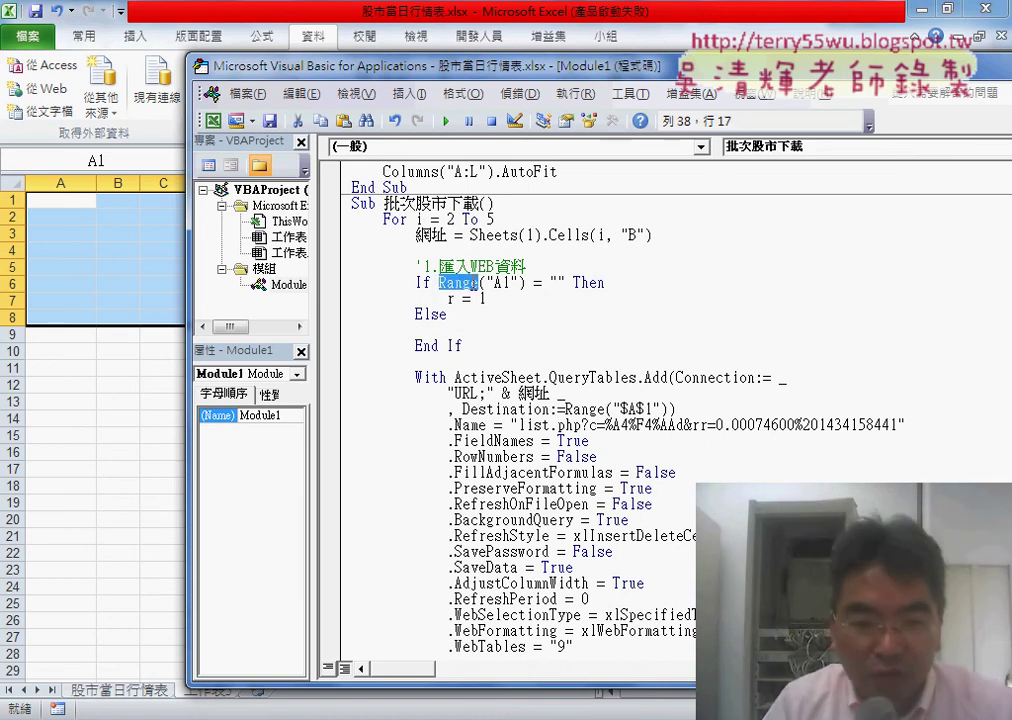
mouse_move(478, 283)
mouse_down()
mouse_move(524, 283)
mouse_move(495, 345)
mouse_up()
click(527, 331)
text(.)
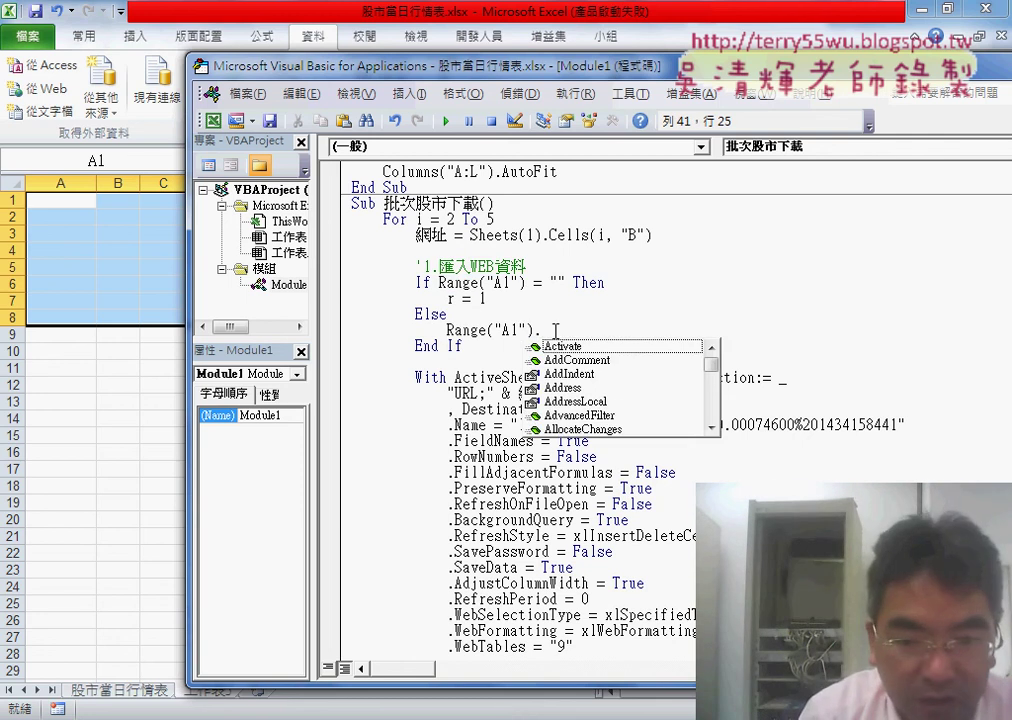
text(End )
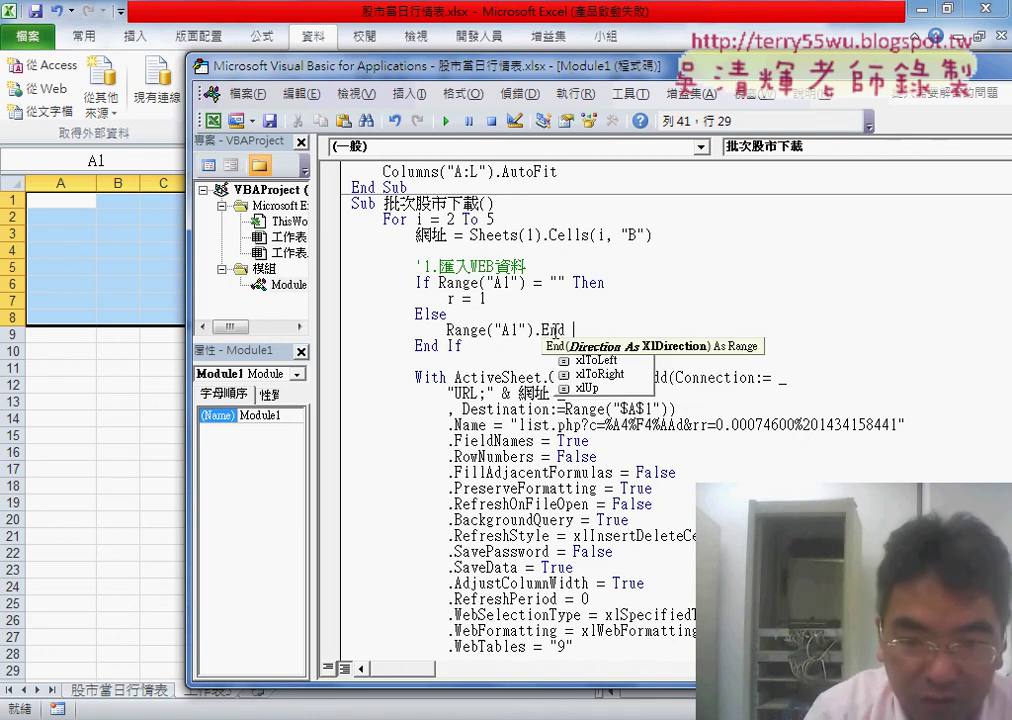
text(()
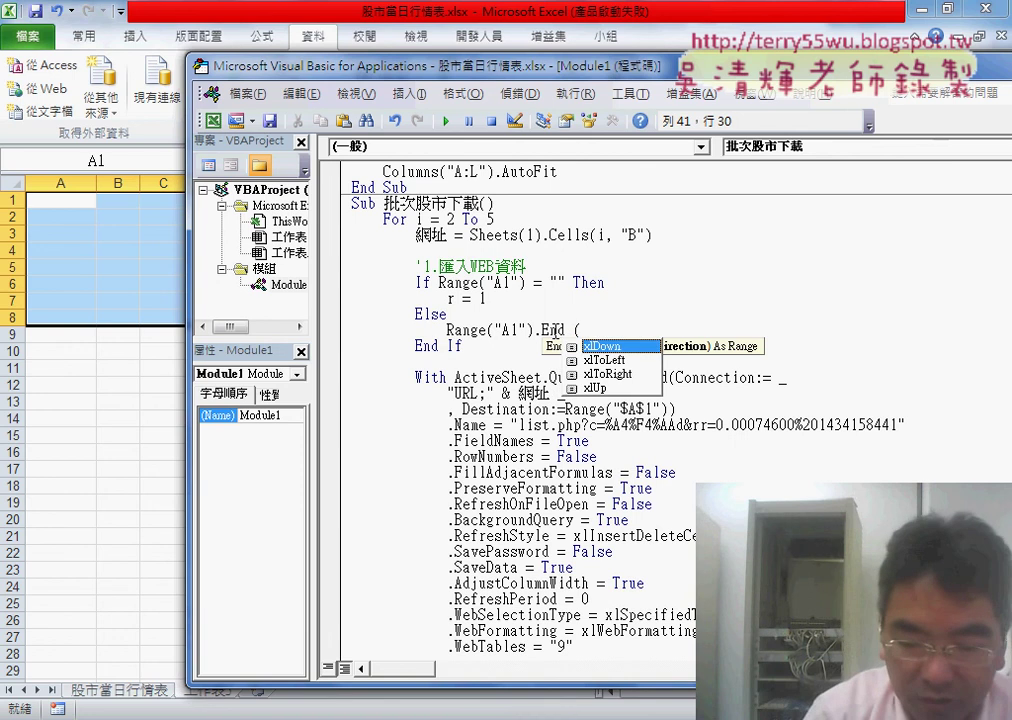
key(space)
text(xlDown ).)
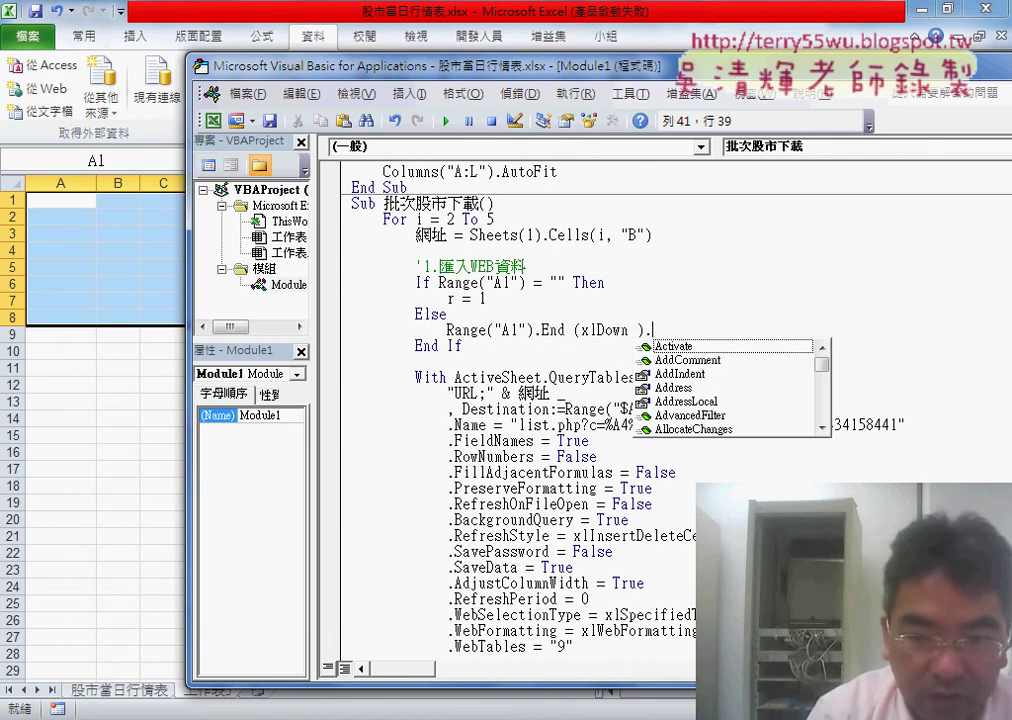
text(row)
key(space)
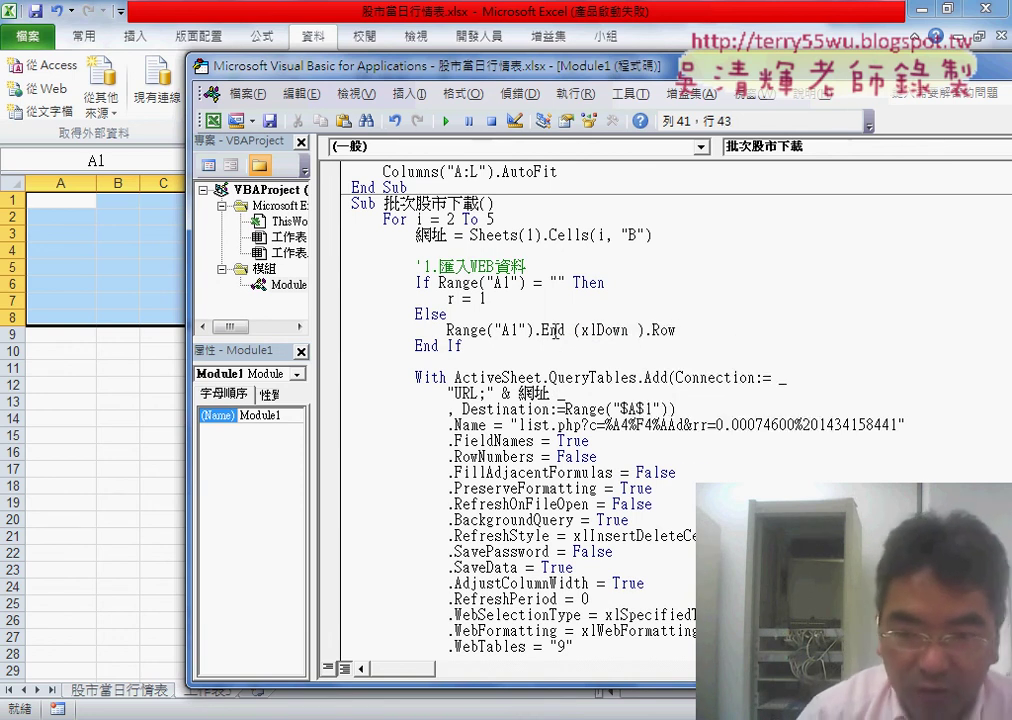
text( +1)
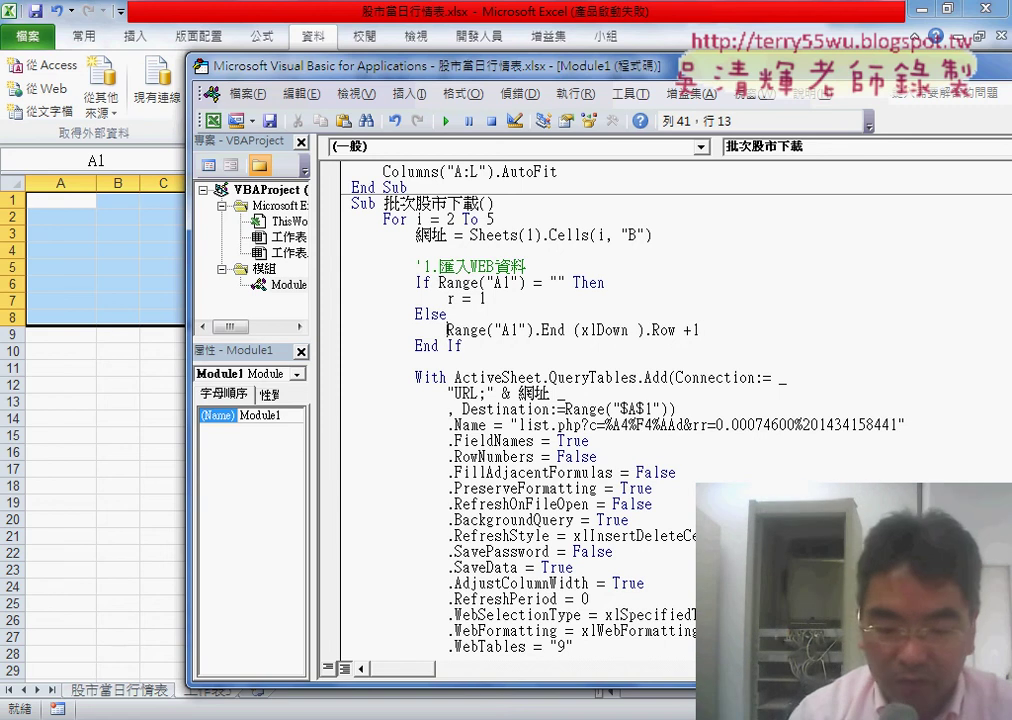
text(r)
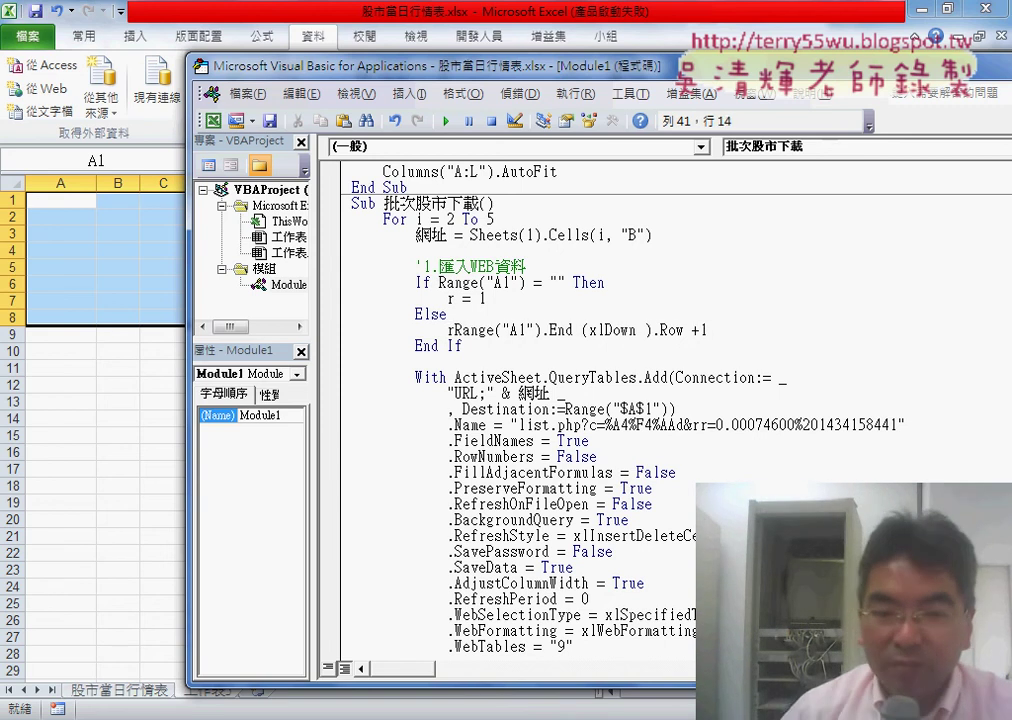
text(=)
click(591, 440)
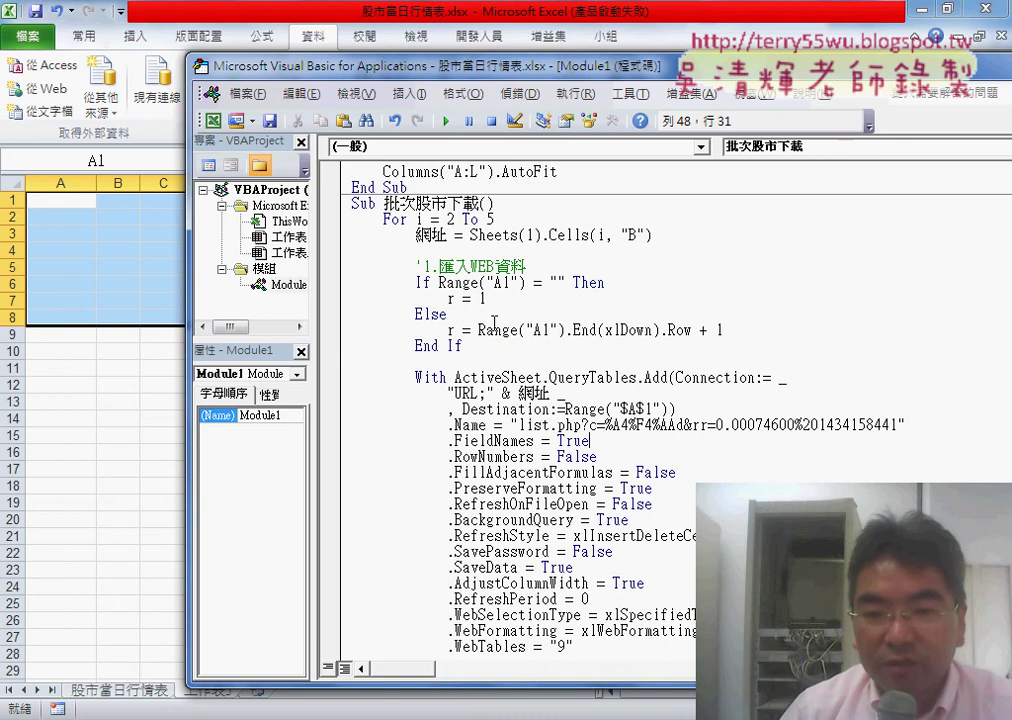
drag(478, 330, 590, 330)
click(744, 337)
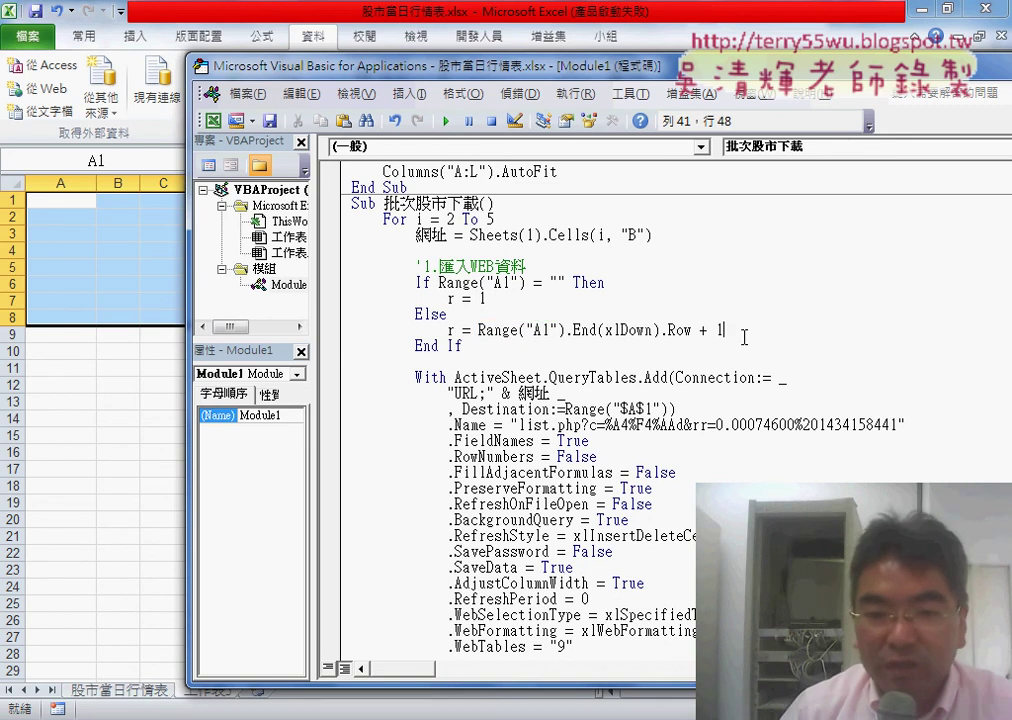
double_click(451, 330)
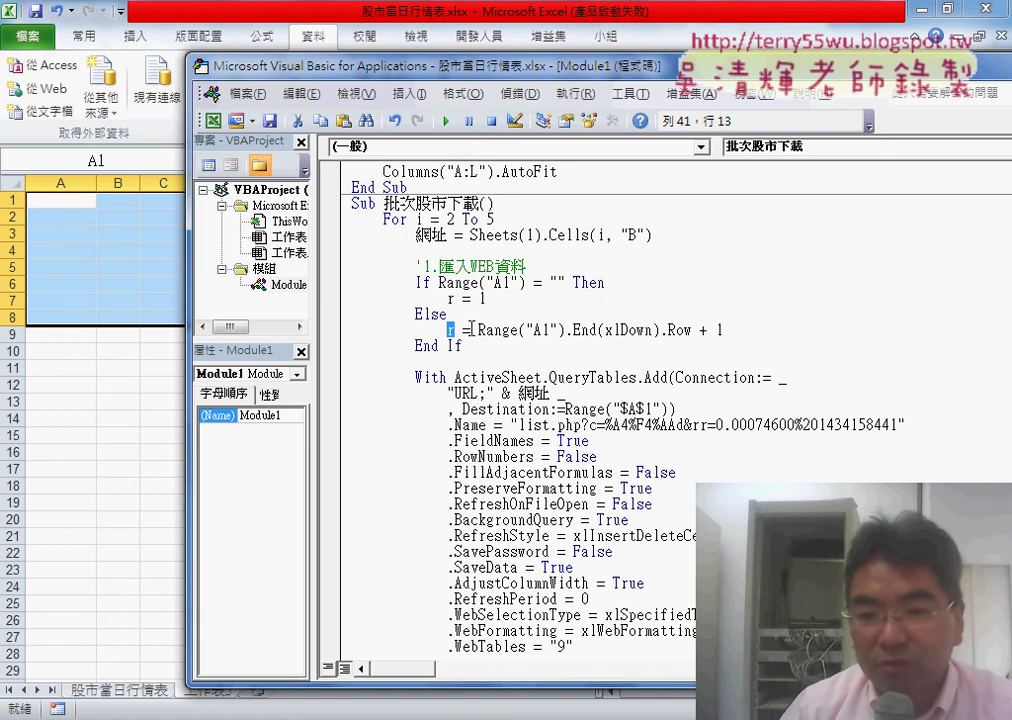
drag(476, 330, 729, 330)
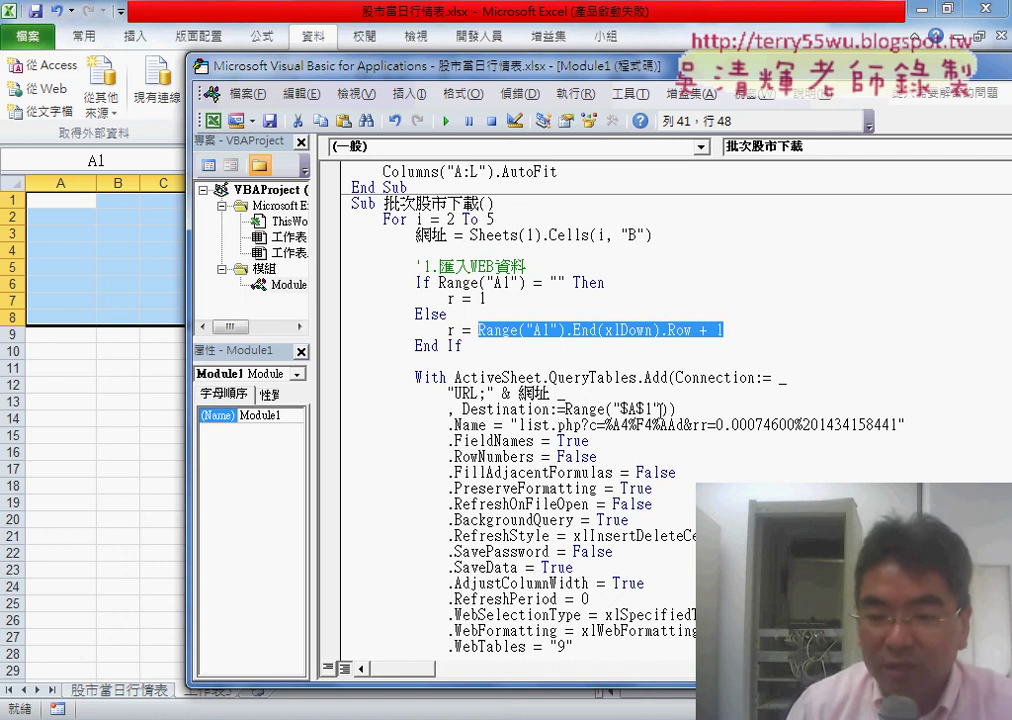
- Change the Destination from Range("$A$1") to Range("$A$" & r)
click(647, 409)
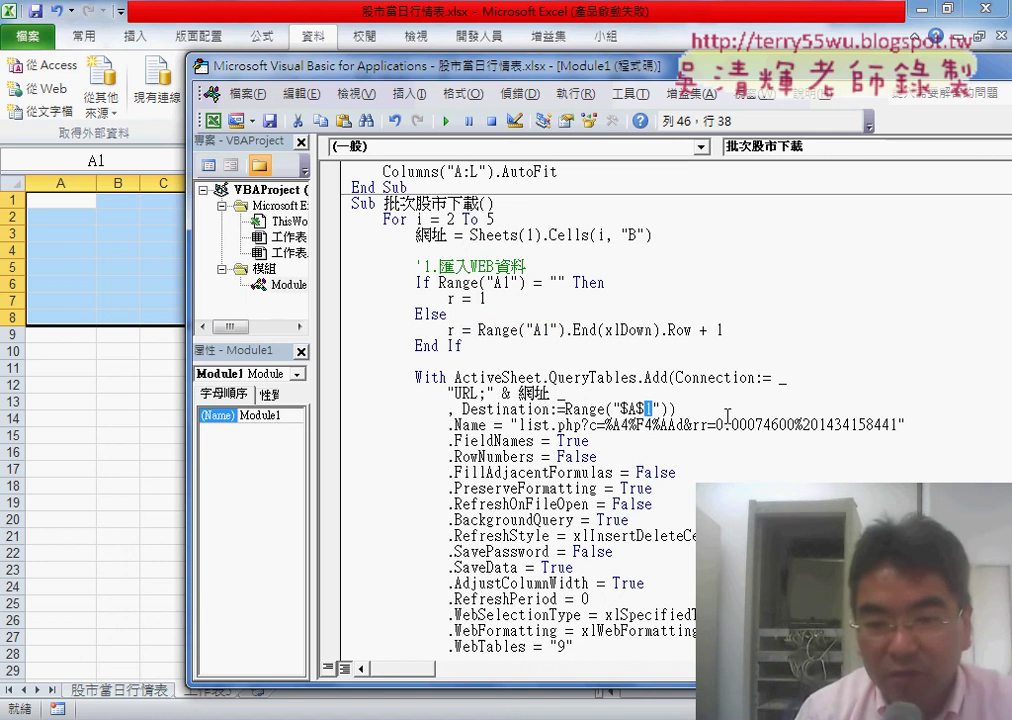
key(Delete)
key(Right)
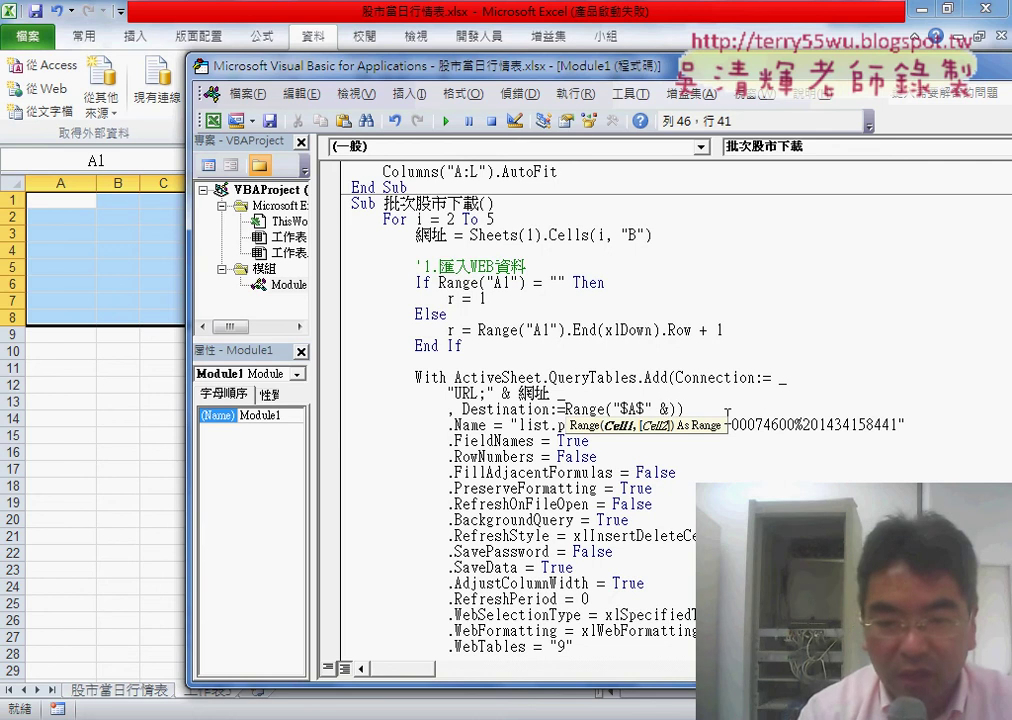
text(r)
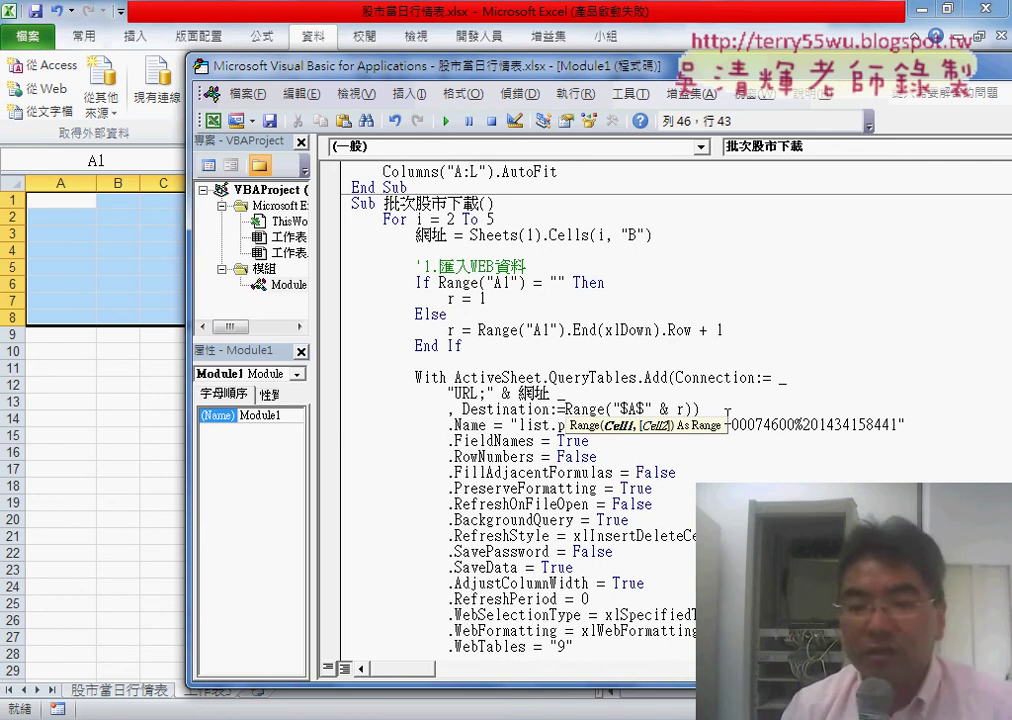
click(630, 520)
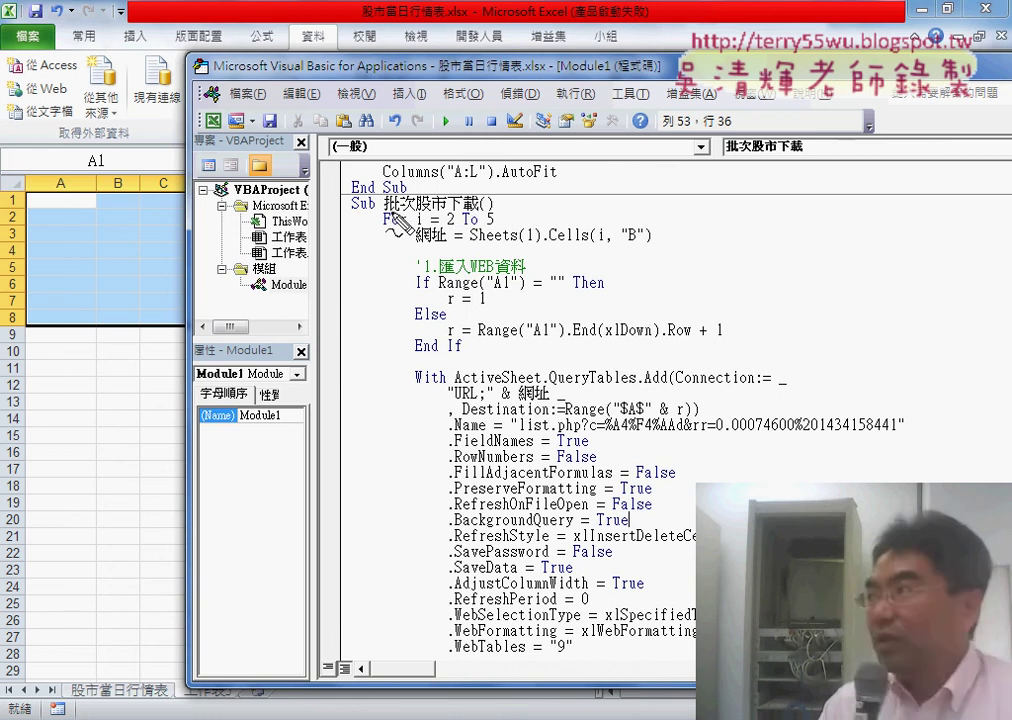
drag(384, 212, 411, 212)
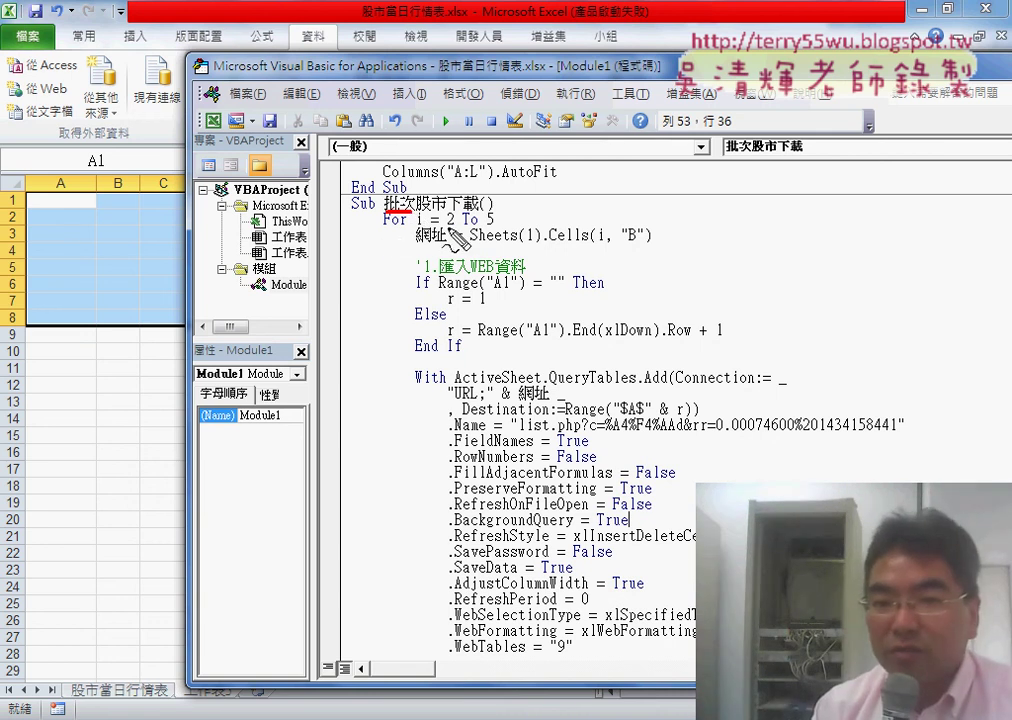
drag(447, 227, 489, 226)
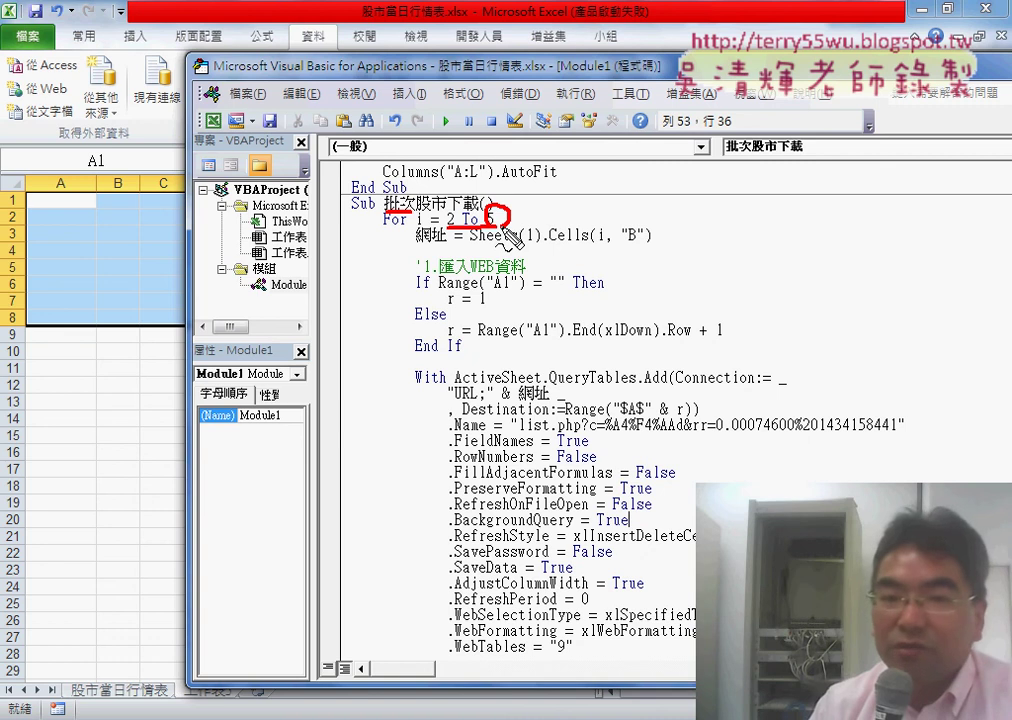
drag(470, 243, 630, 242)
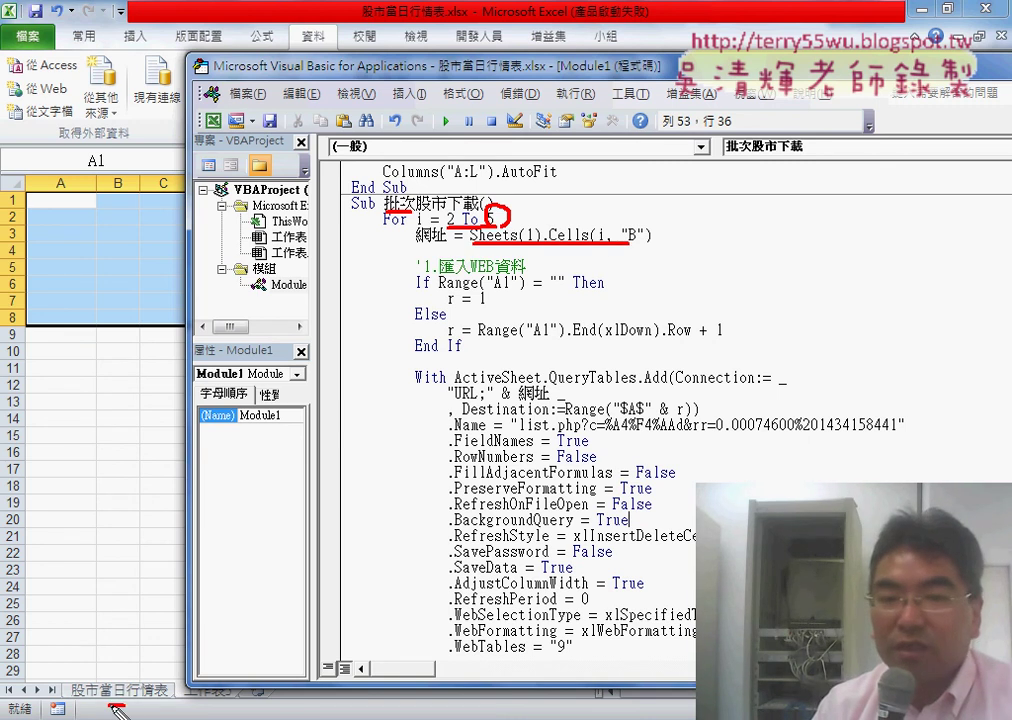
drag(113, 706, 160, 708)
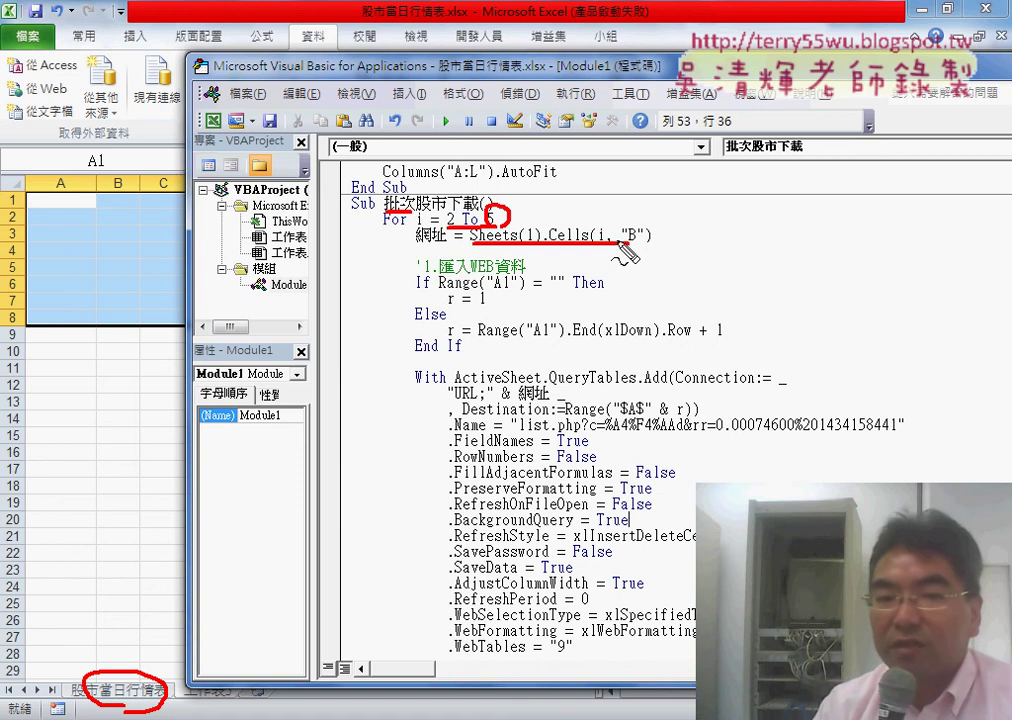
mouse_move(438, 229)
mouse_down()
mouse_move(450, 238)
mouse_move(446, 256)
mouse_up()
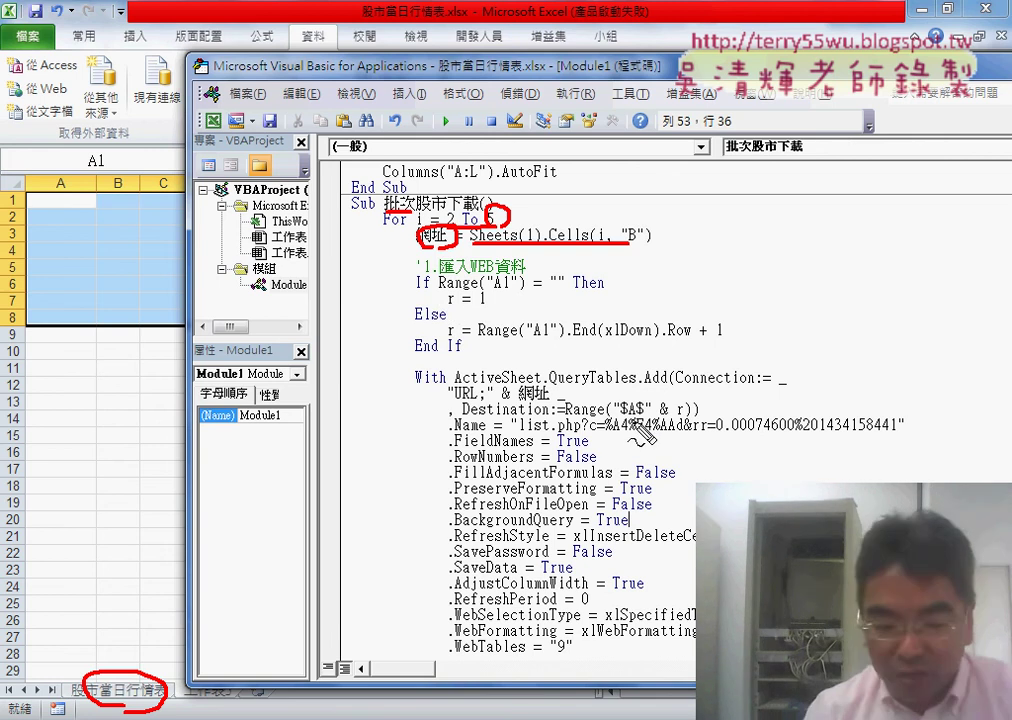
- Add the comment '1.抓網址 on a new line below the For line
key(Escape)
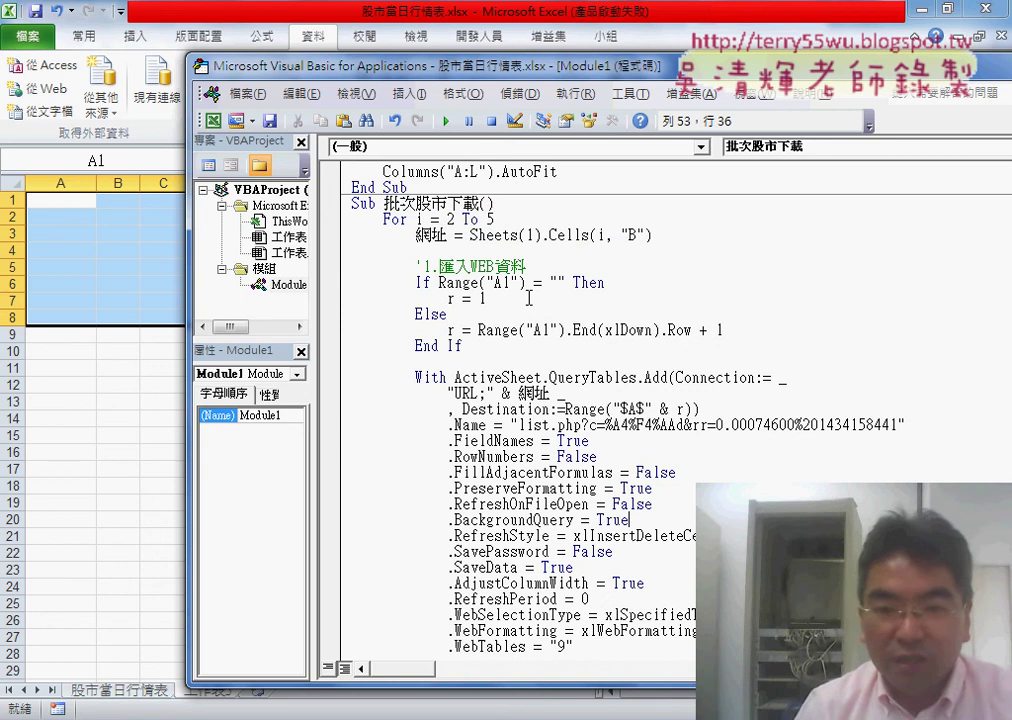
click(541, 221)
key(Return)
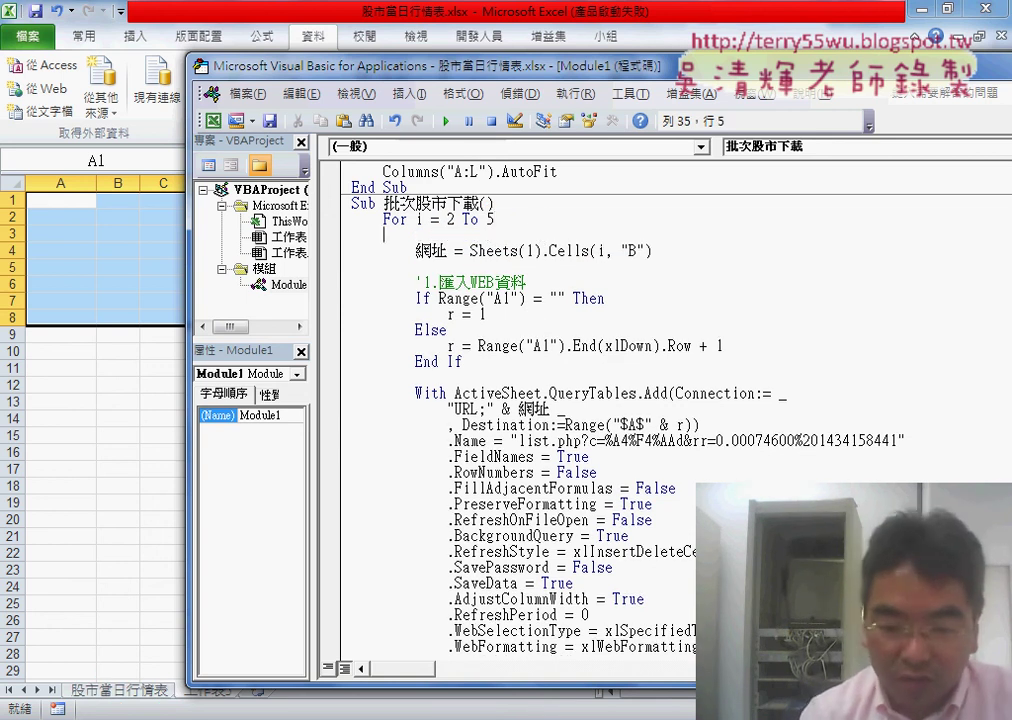
text(ㄅ)
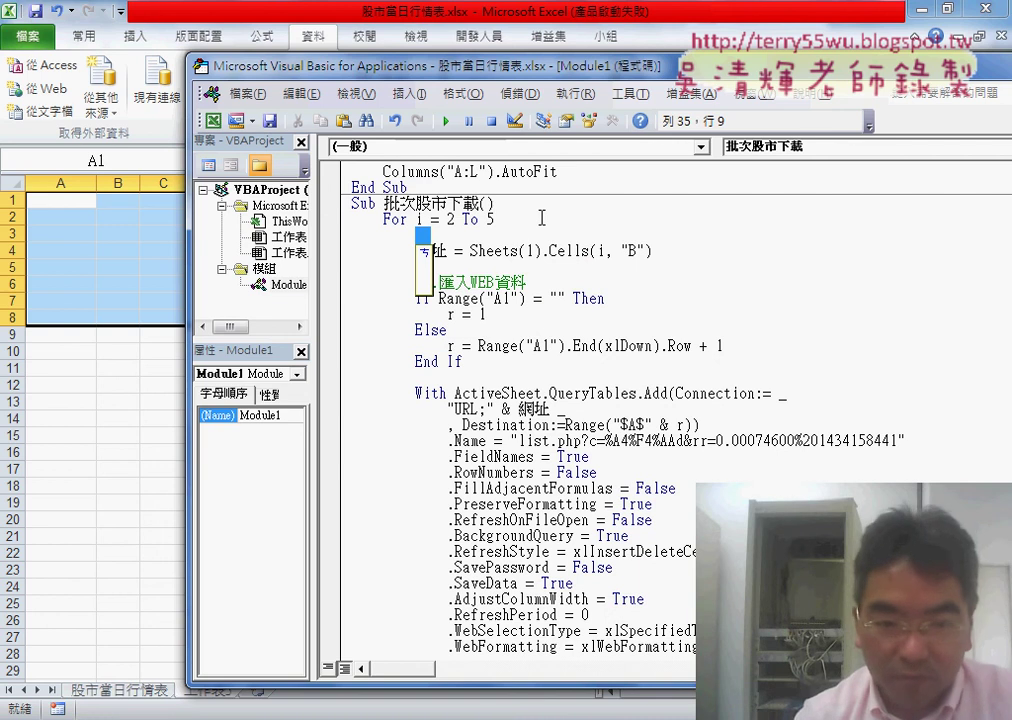
key(BackSpace)
text(')
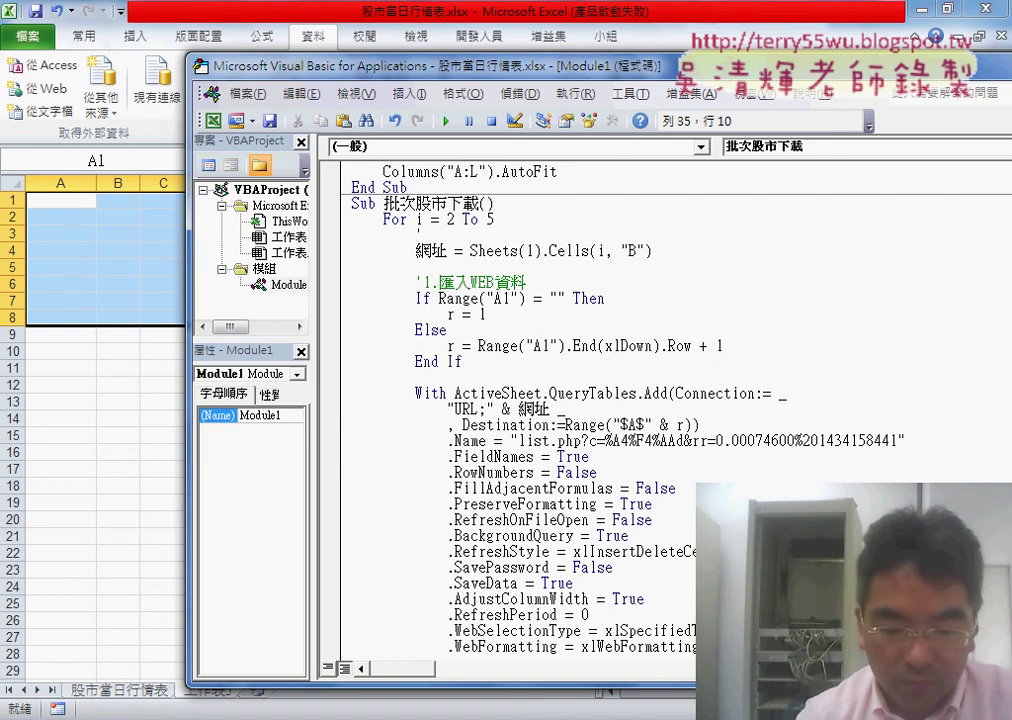
text(ㄨ)
text(抓往)
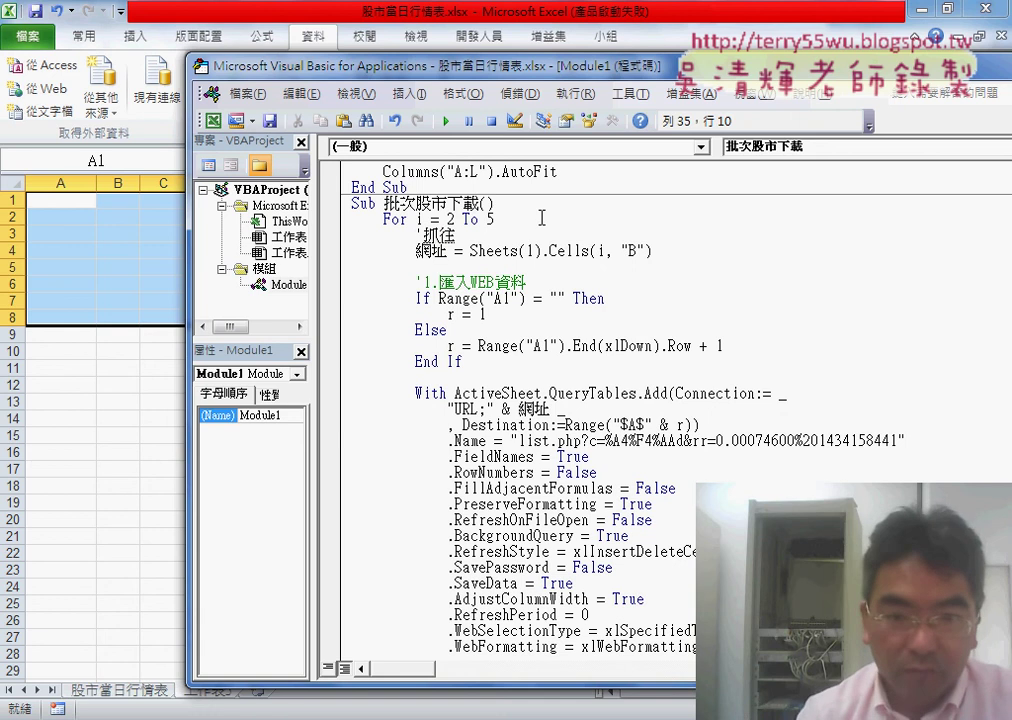
key(BackSpace)
text(網址)
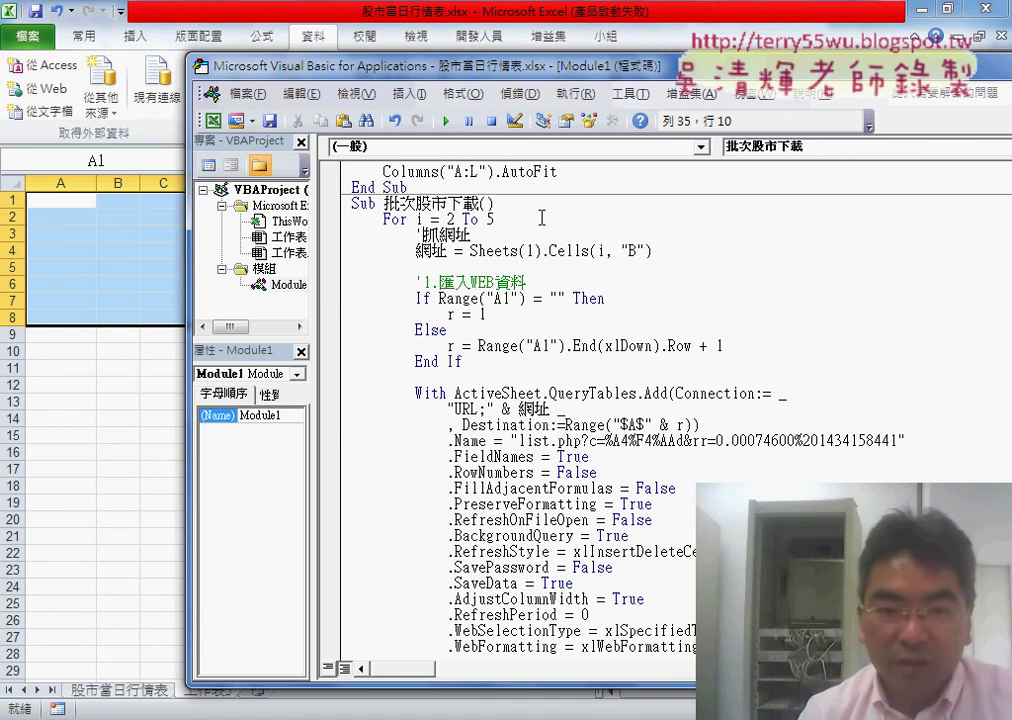
text(1.)
- Add the comment '2.下載後的列 below the URL line
click(416, 266)
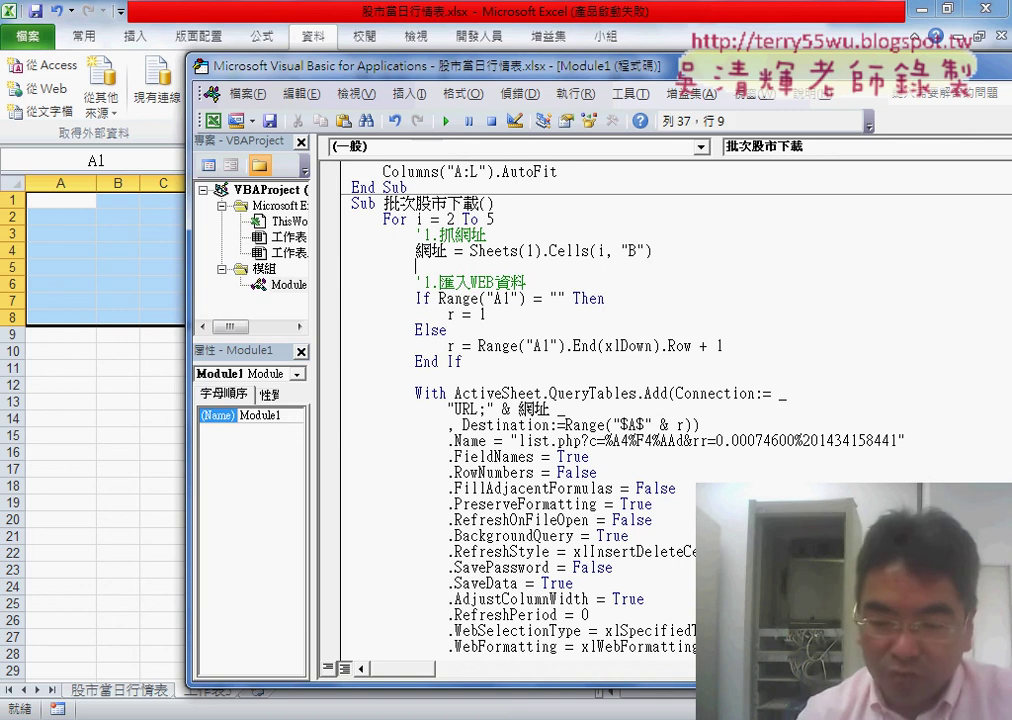
key(ctrl+space)
text(')
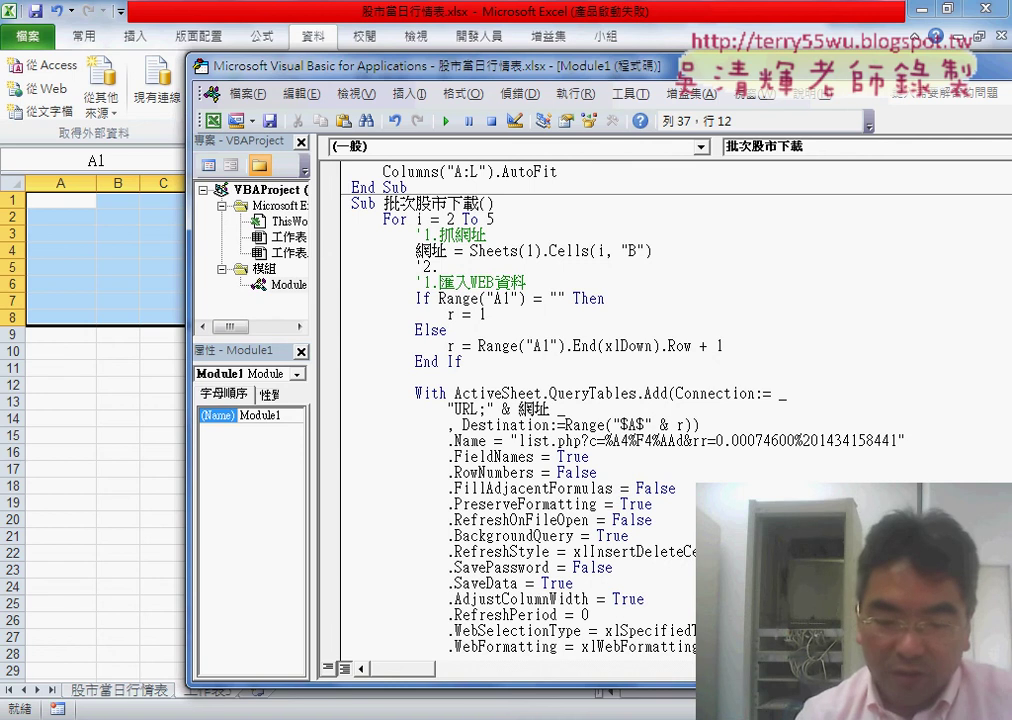
key(ctrl+space)
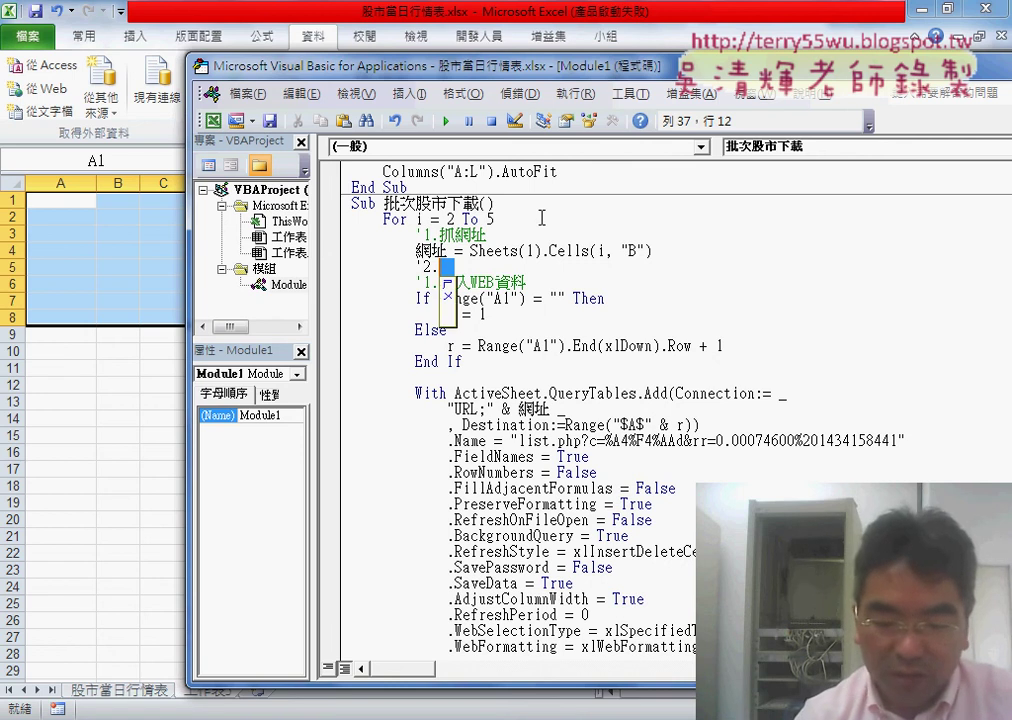
text(v)
text(下載)
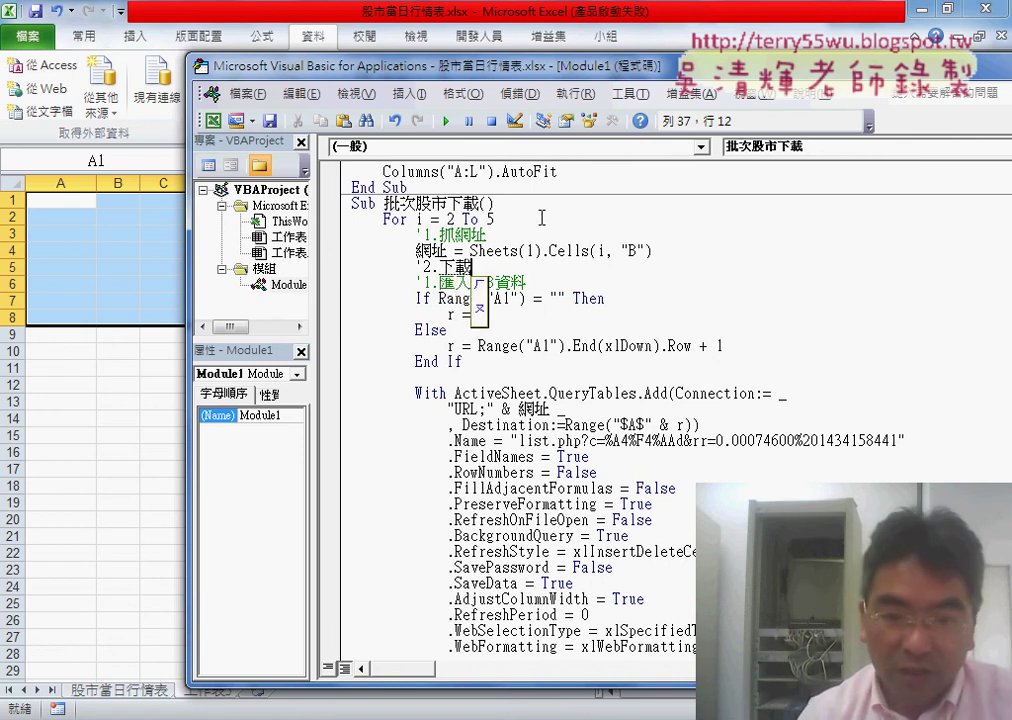
text(後的列)
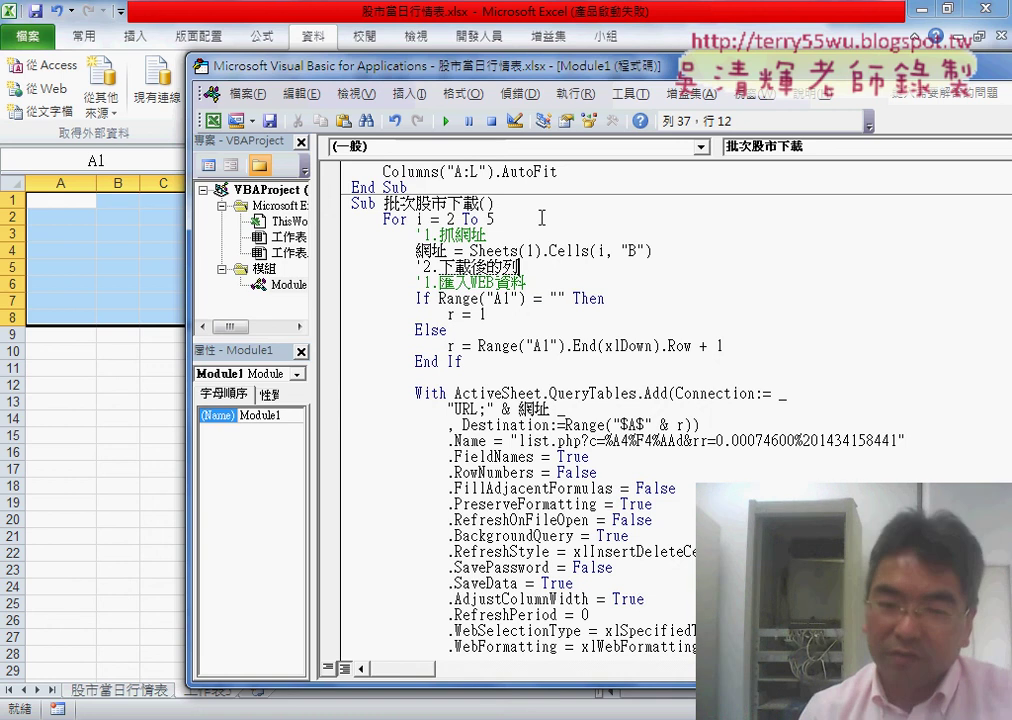
key(Return)
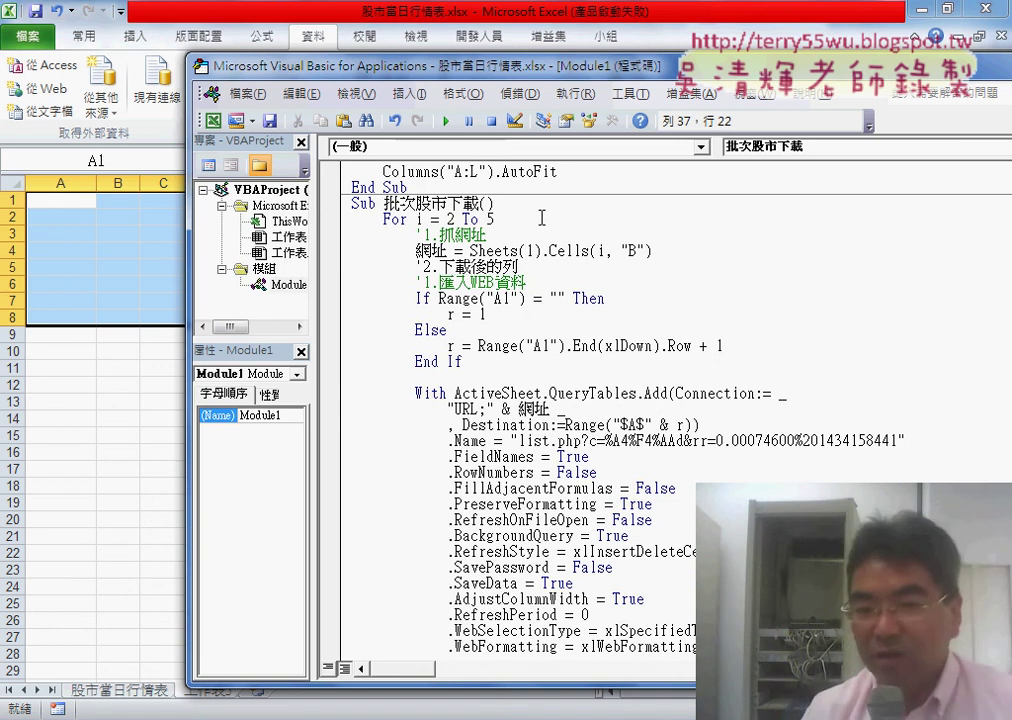
key(Down)
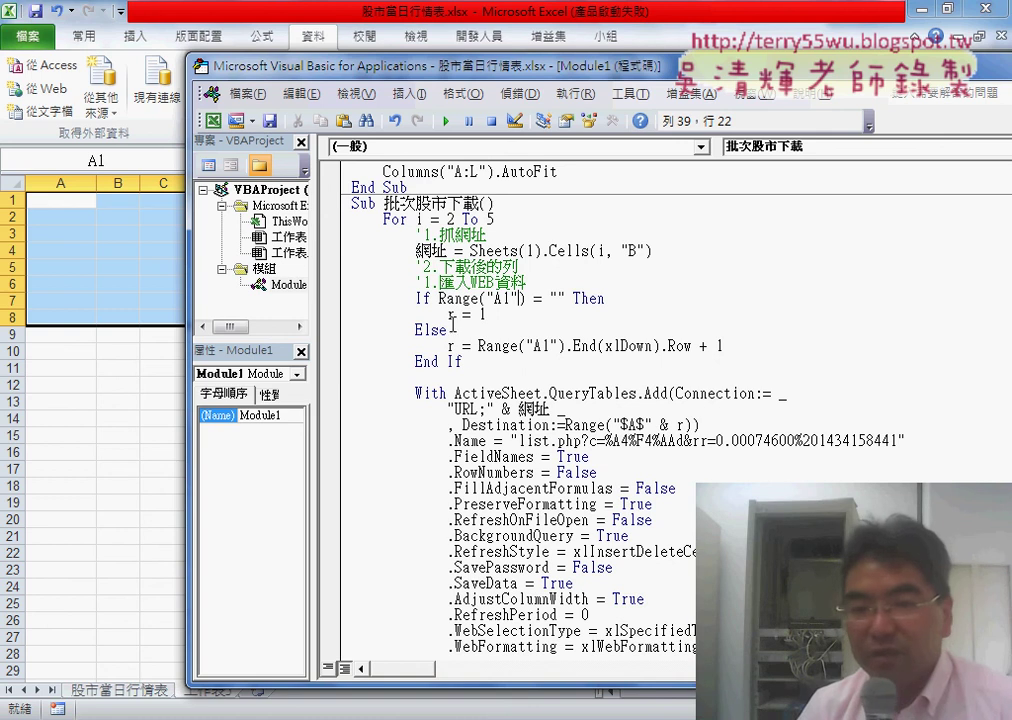
- Add a new empty worksheet, 工作表6, to the workbook
drag(463, 361, 352, 298)
click(608, 250)
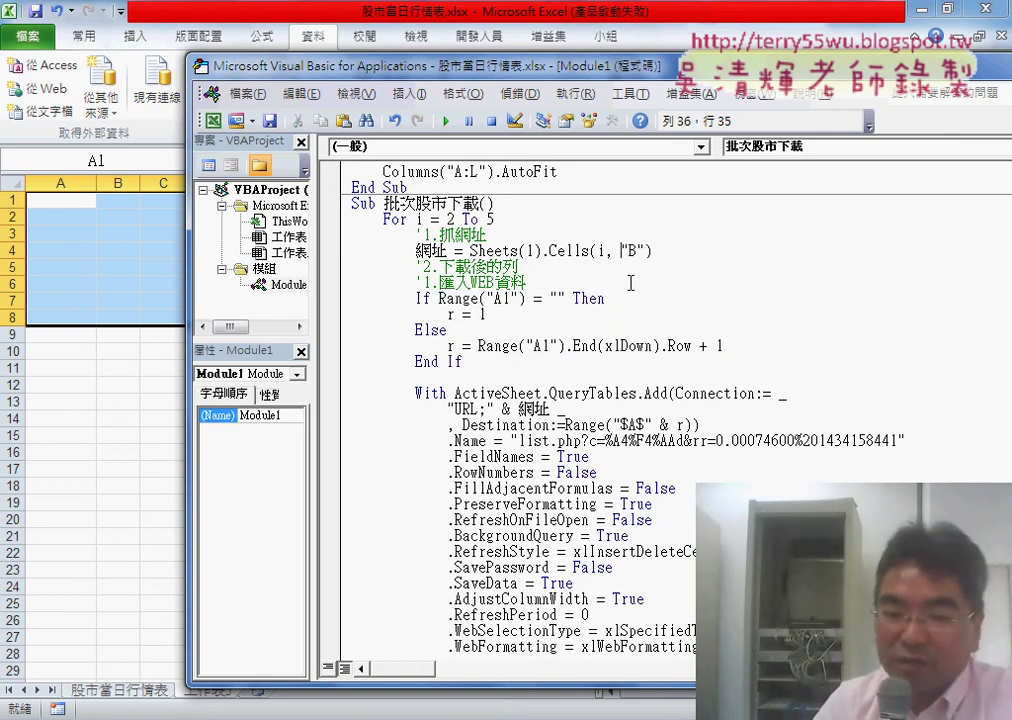
click(262, 692)
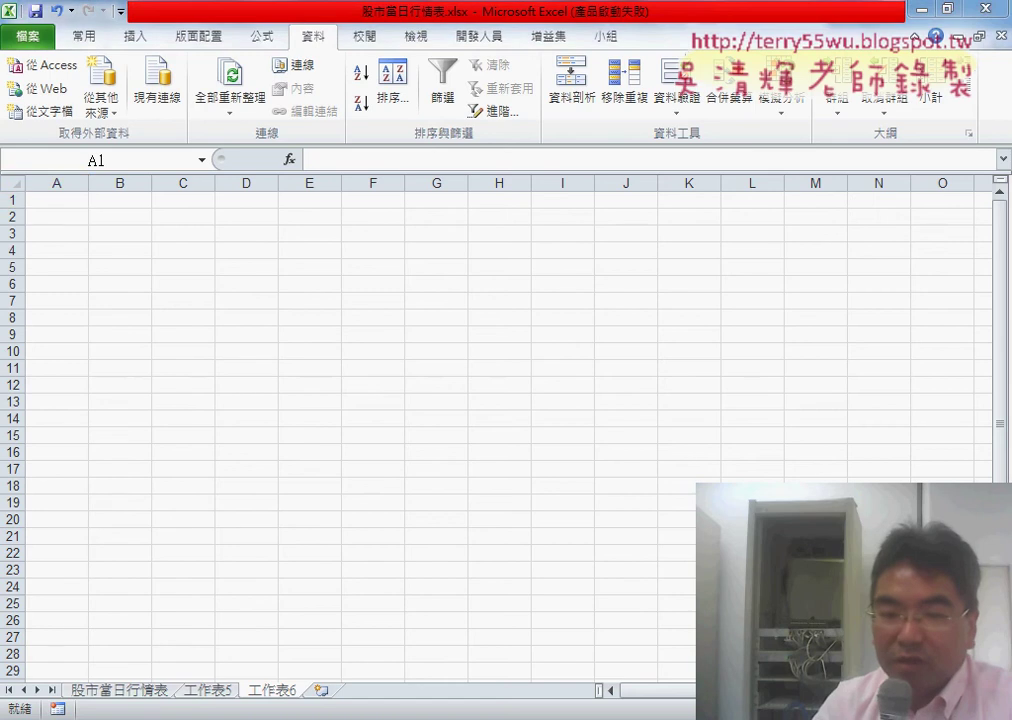
- Bring the VBA editor back beside 工作表6 and start stepping 批次股市下載 with F8
key(alt+Tab)
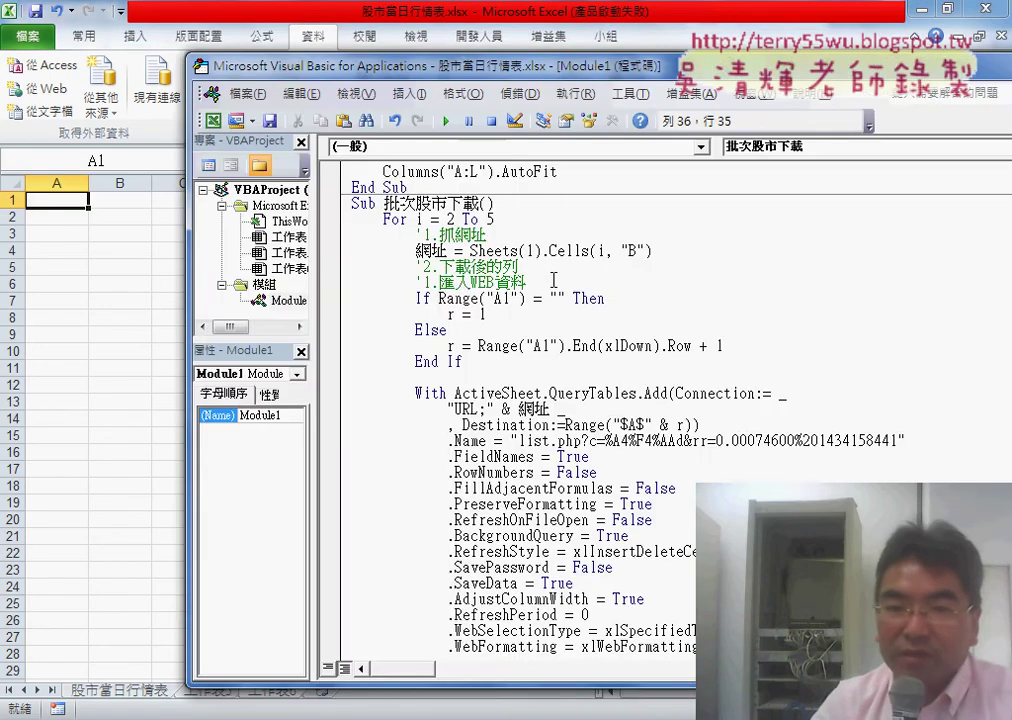
drag(450, 66, 625, 59)
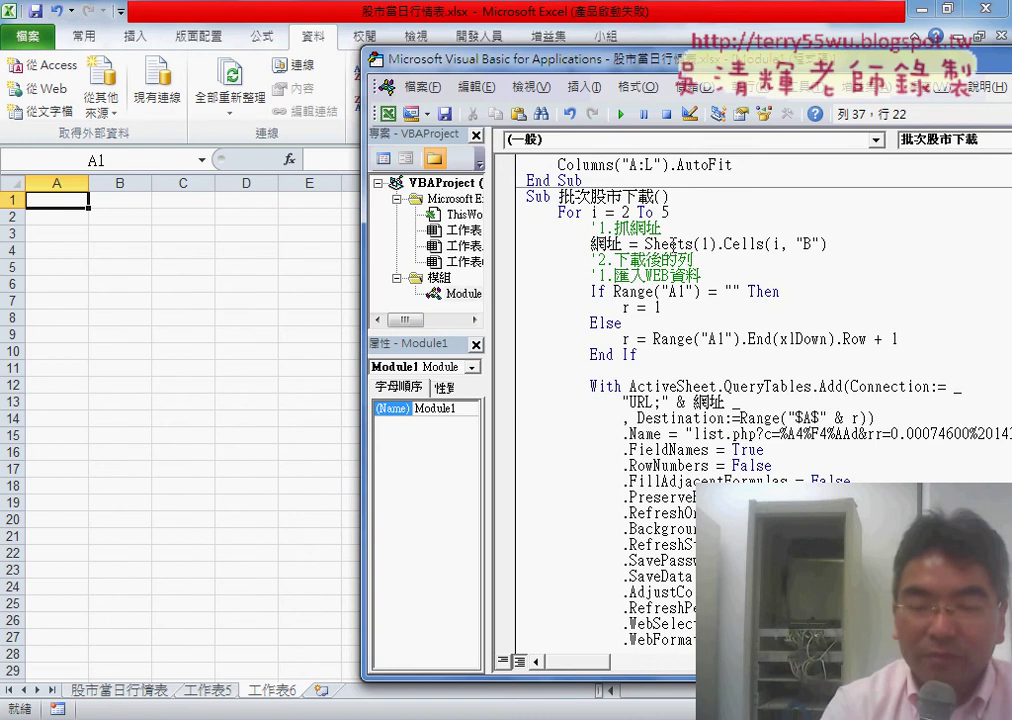
key(F8)
- Step with F8 through setting 網址 and r = 1 into QueryTables.Add, reaching .WebTables = "9"
key(F8)
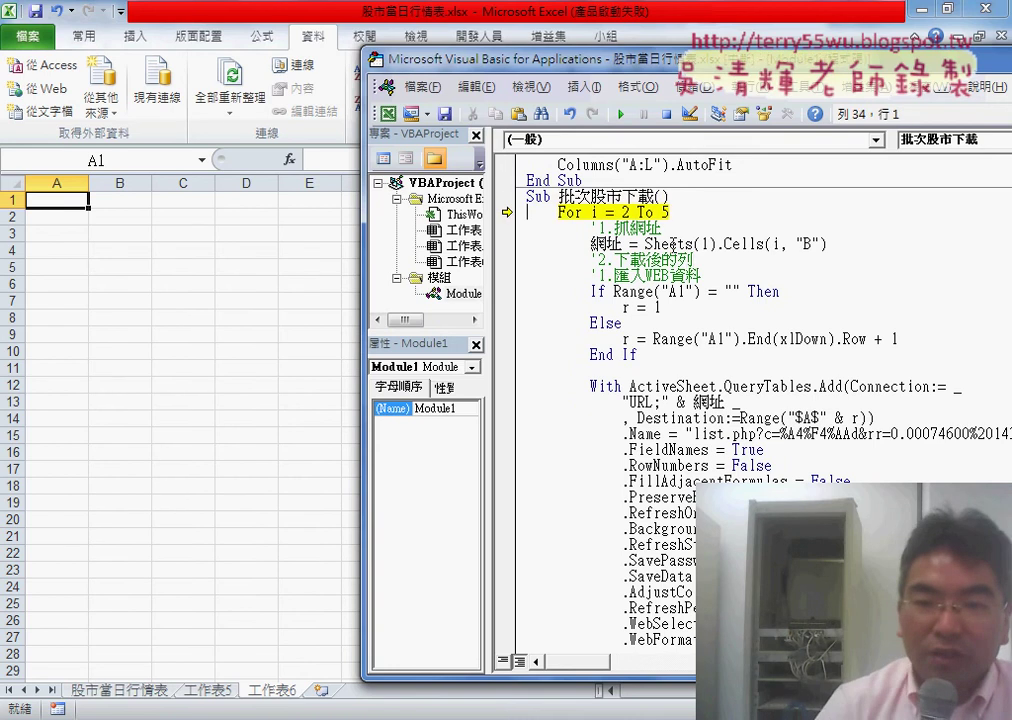
key(F8)
key(F8)
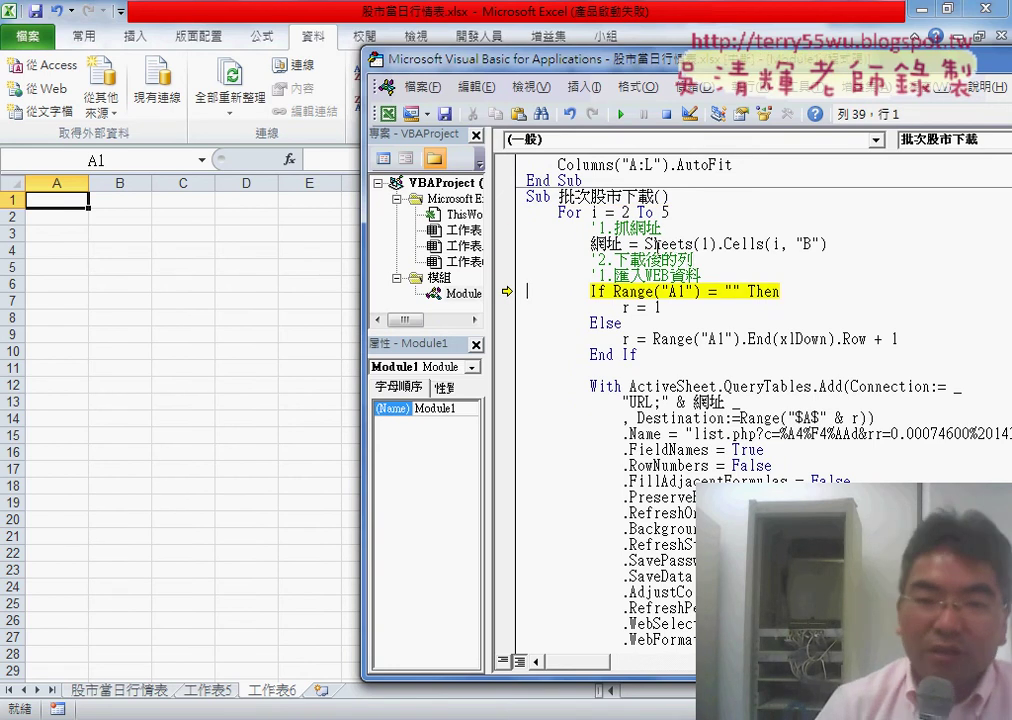
mouse_move(596, 244)
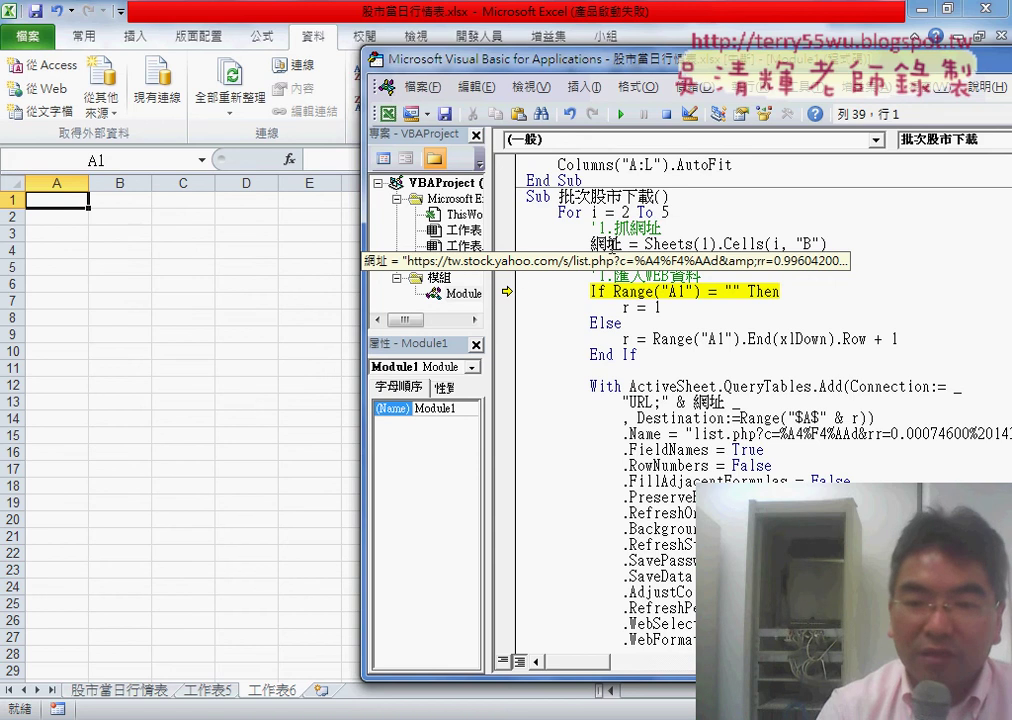
key(F8)
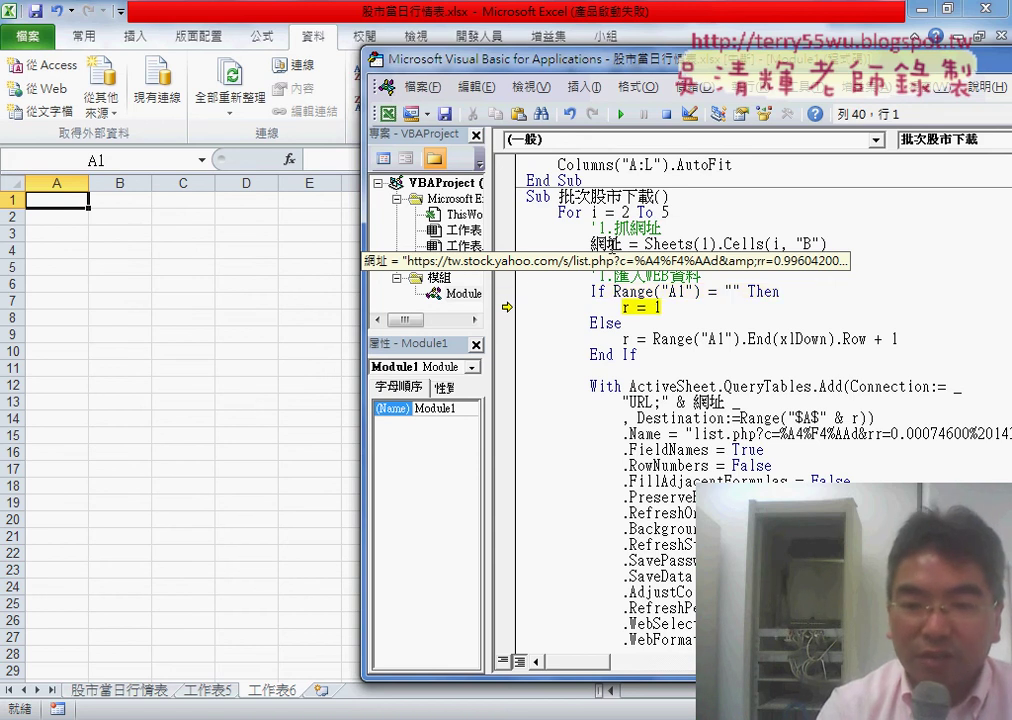
key(F8)
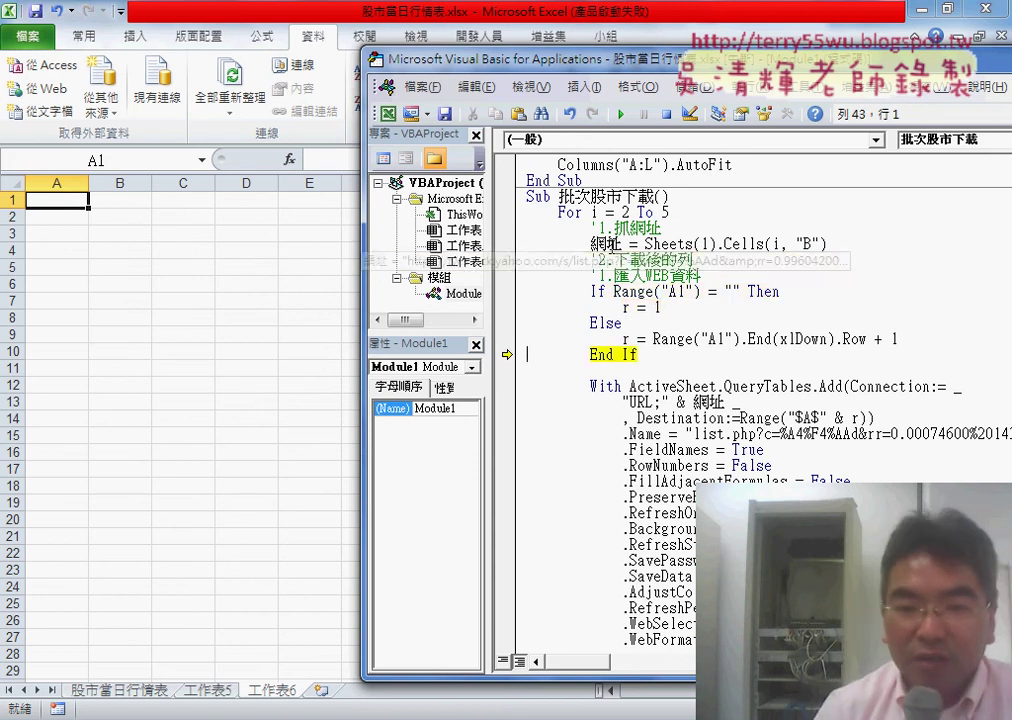
mouse_move(625, 312)
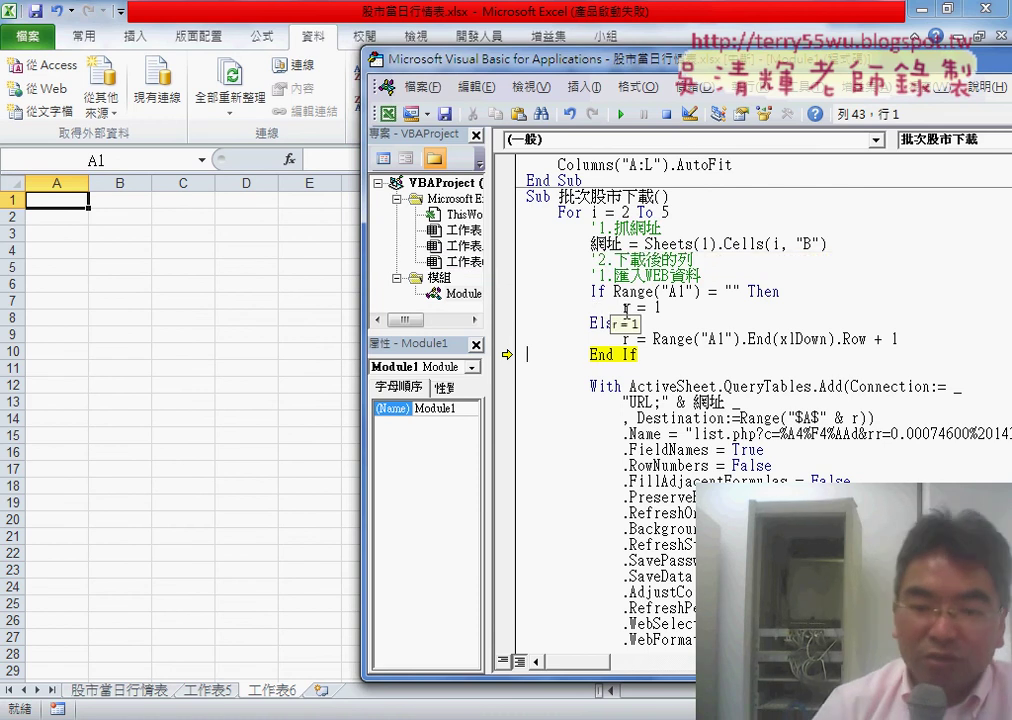
key(F8)
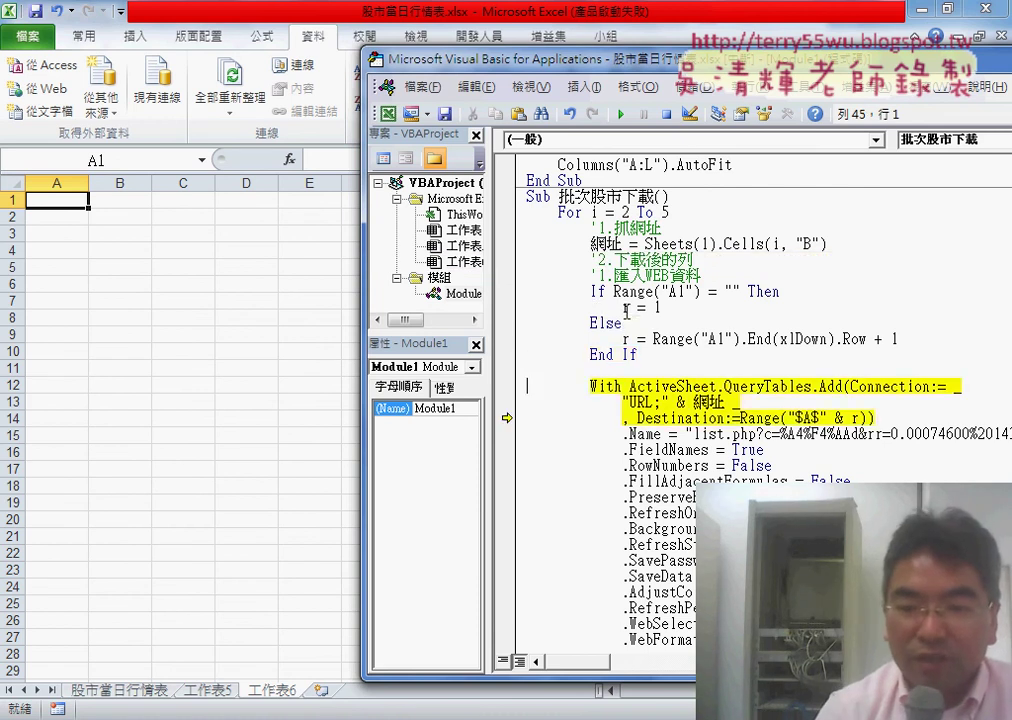
key(F8)
key(F8)
key(F8)
key(F8)
key(F8)
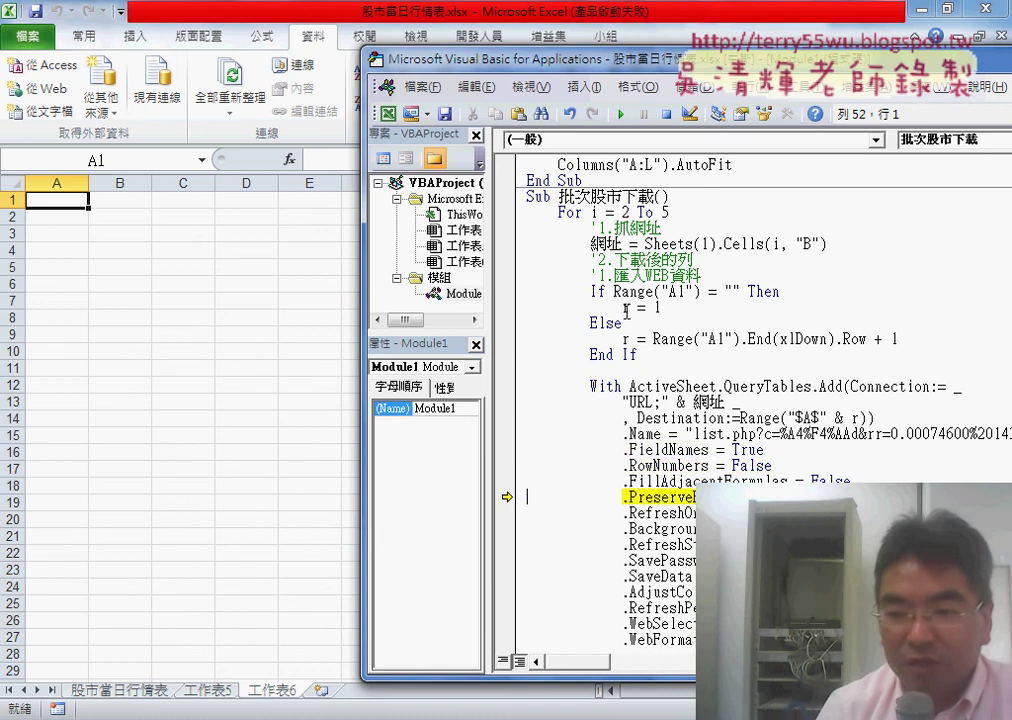
key(F8)
key(F8)
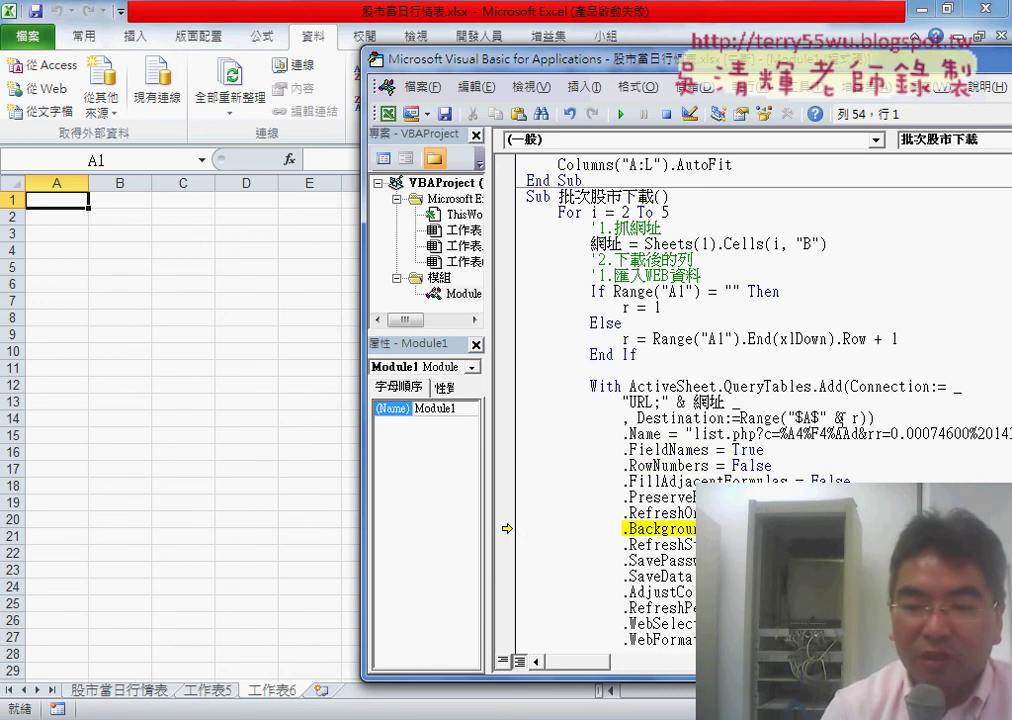
key(F8)
key(F8)
key(F8)
key(F8)
key(F8)
key(F8)
key(F8)
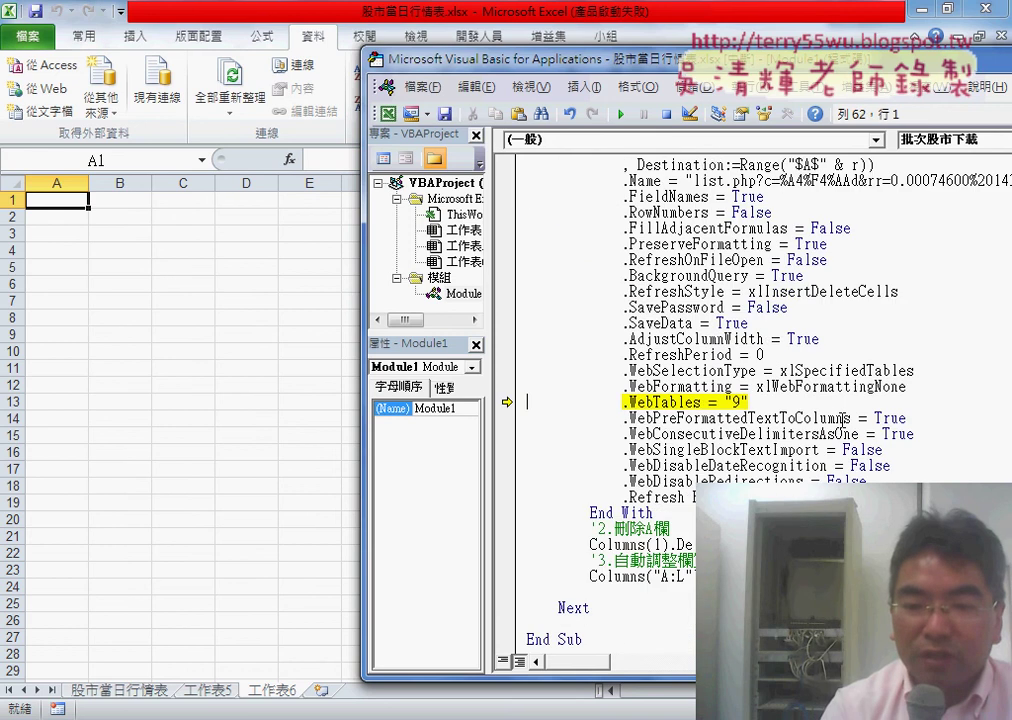
key(F8)
key(F8)
key(F8)
key(F8)
key(F8)
key(F8)
key(F8)
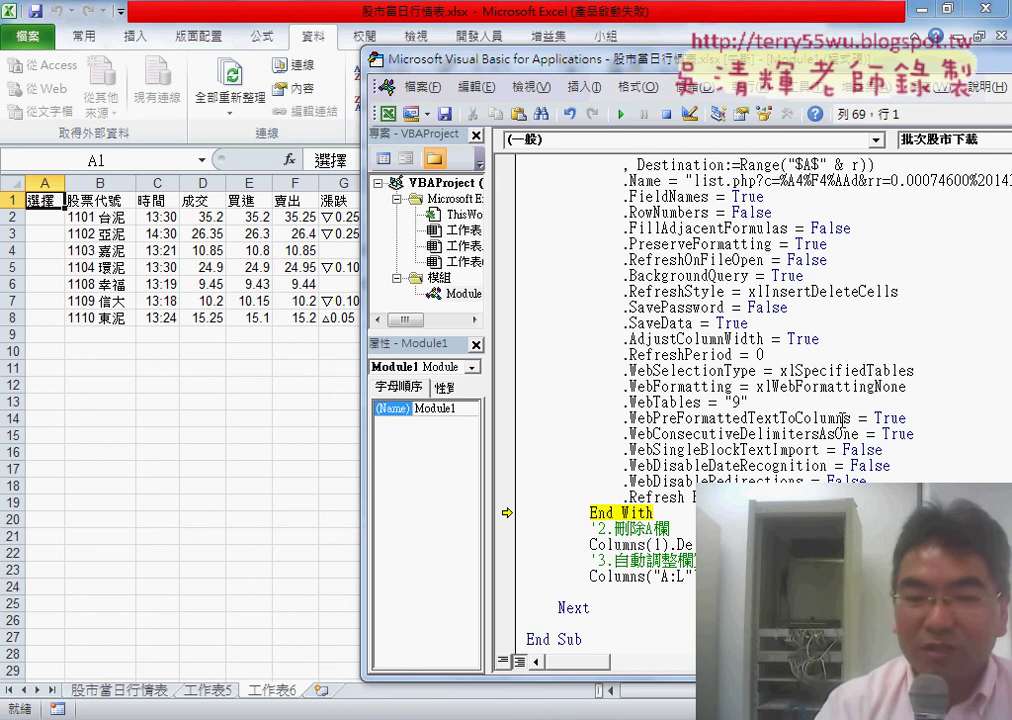
- Step past Columns(1).Delete, AutoFit and Next into the second pass's query properties
key(F8)
key(F8)
key(F8)
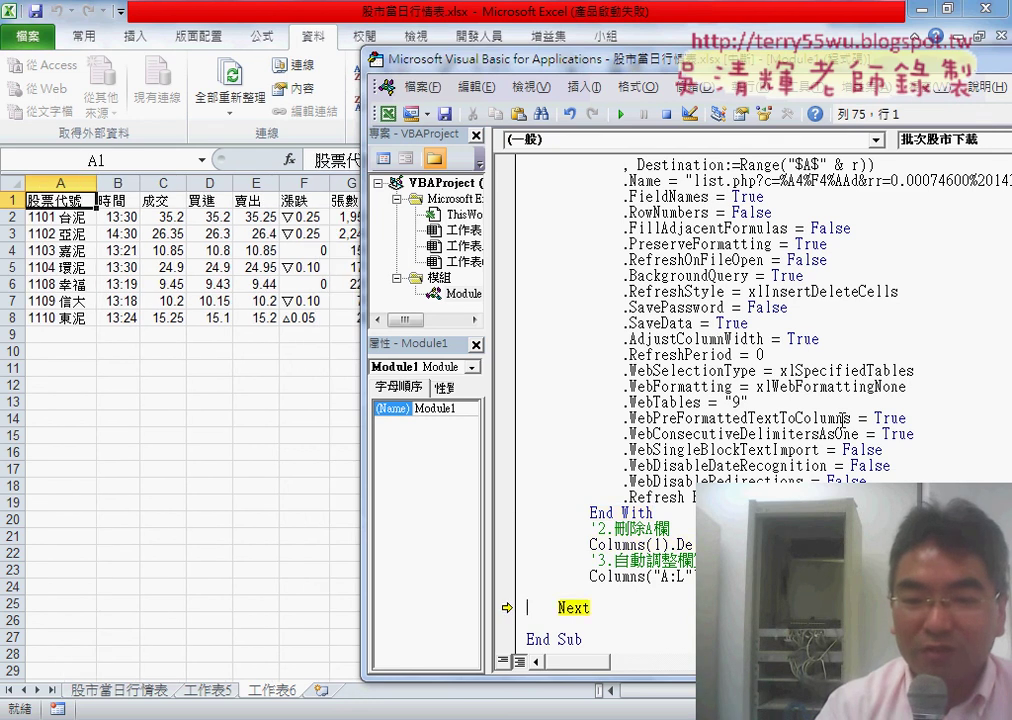
key(F8)
key(F8)
key(F8)
key(F8)
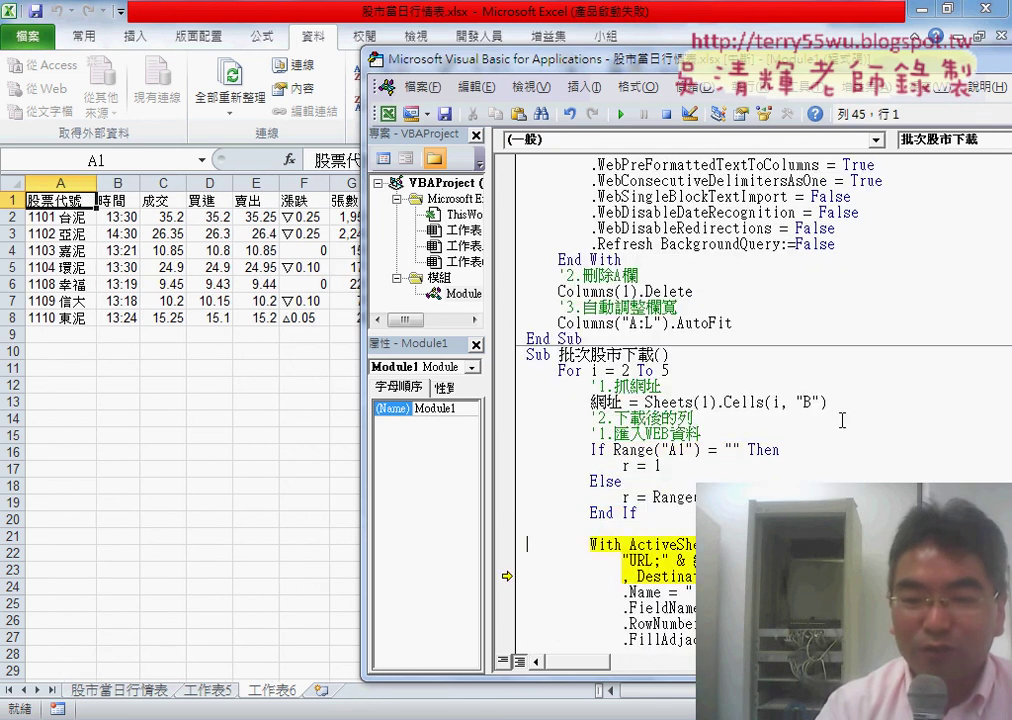
key(F8)
key(F8)
key(F8)
key(F8)
key(F8)
key(F8)
key(F8)
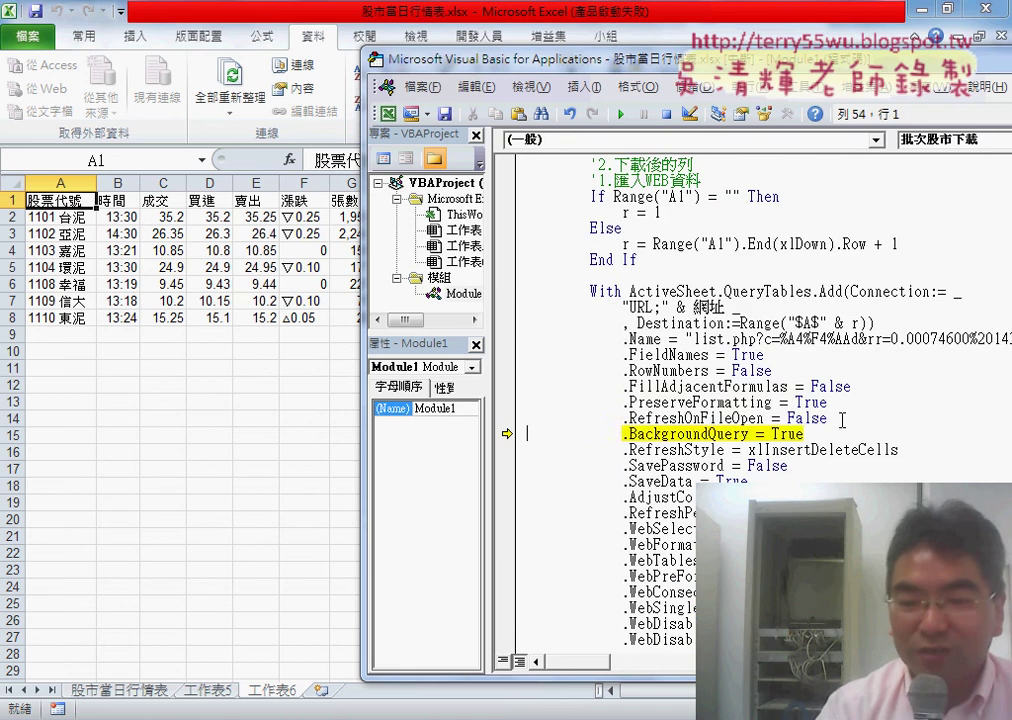
key(F8)
key(F8)
key(F8)
key(F8)
key(F8)
key(F8)
key(F8)
key(F8)
key(F8)
key(F8)
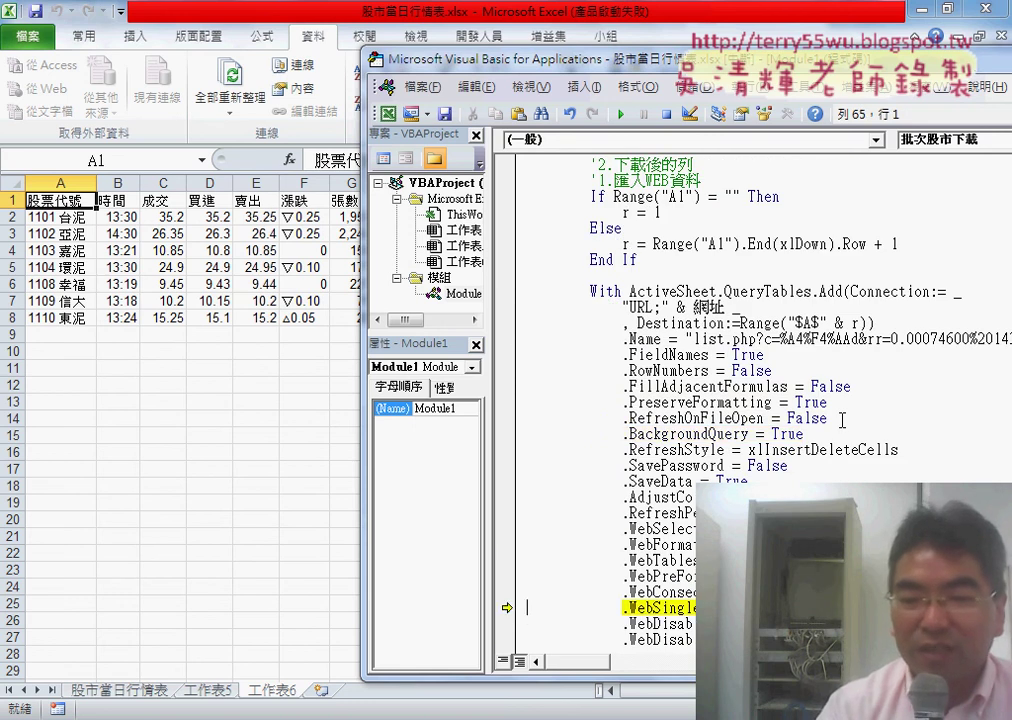
key(F8)
key(F8)
key(F8)
key(F8)
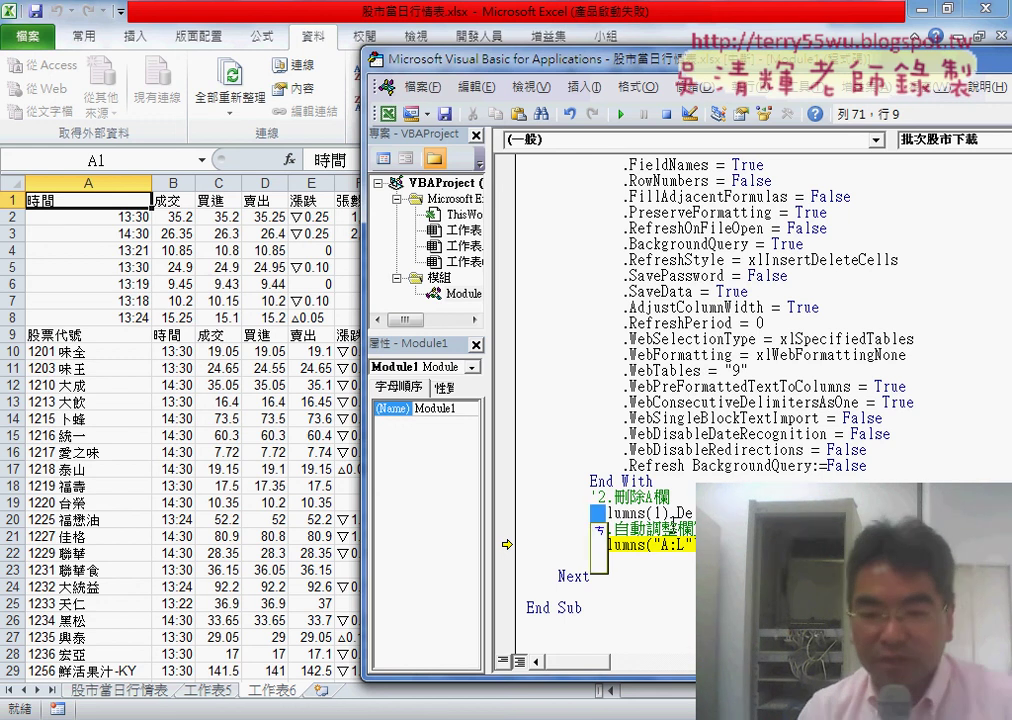
- Comment out Columns(1).Delete and remove the blank lines around Next
text(')
click(762, 544)
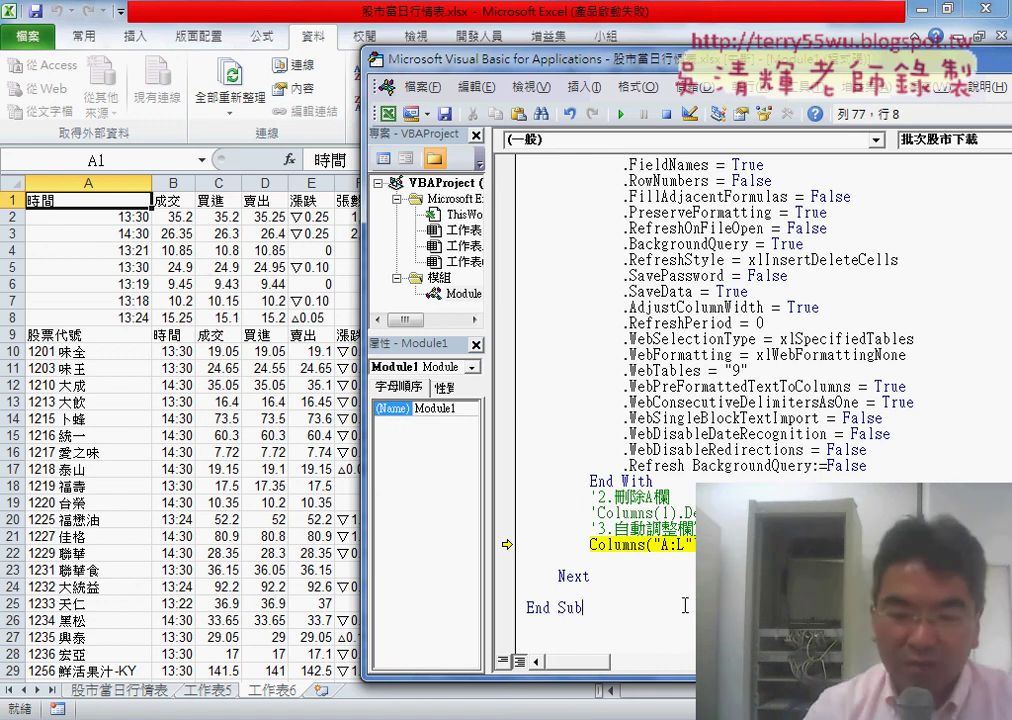
key(Delete)
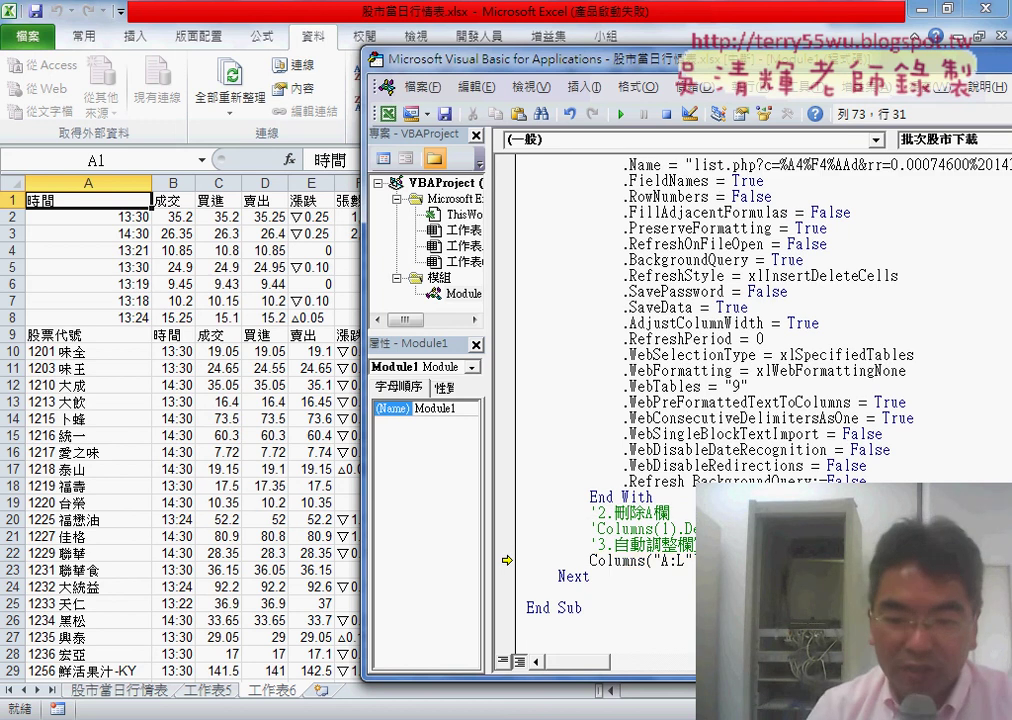
click(638, 578)
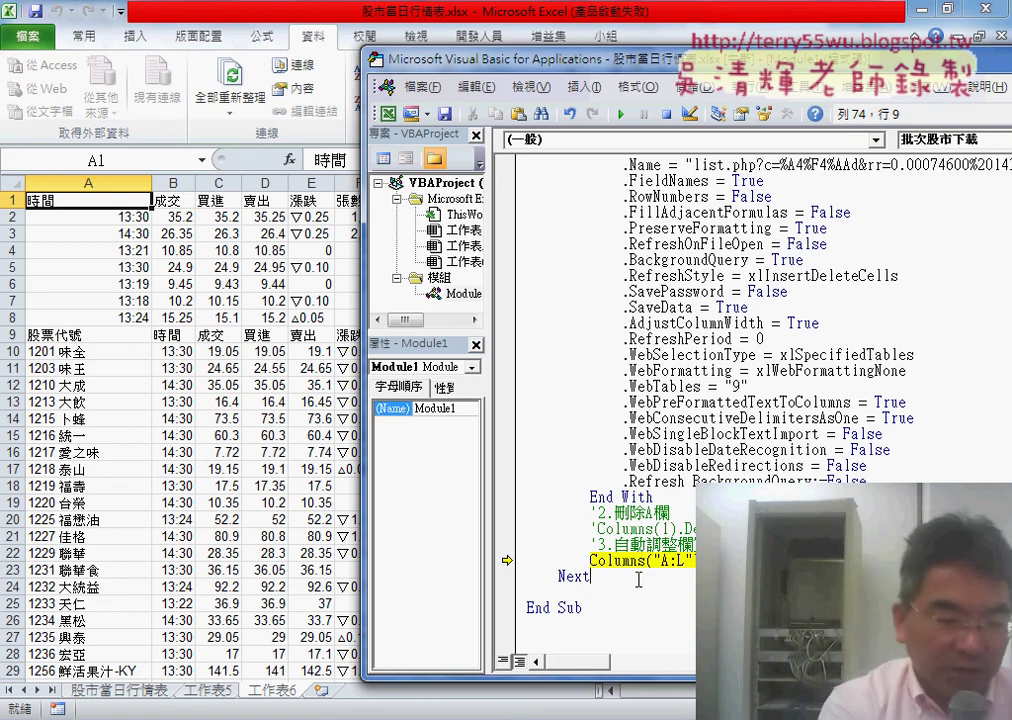
key(Delete)
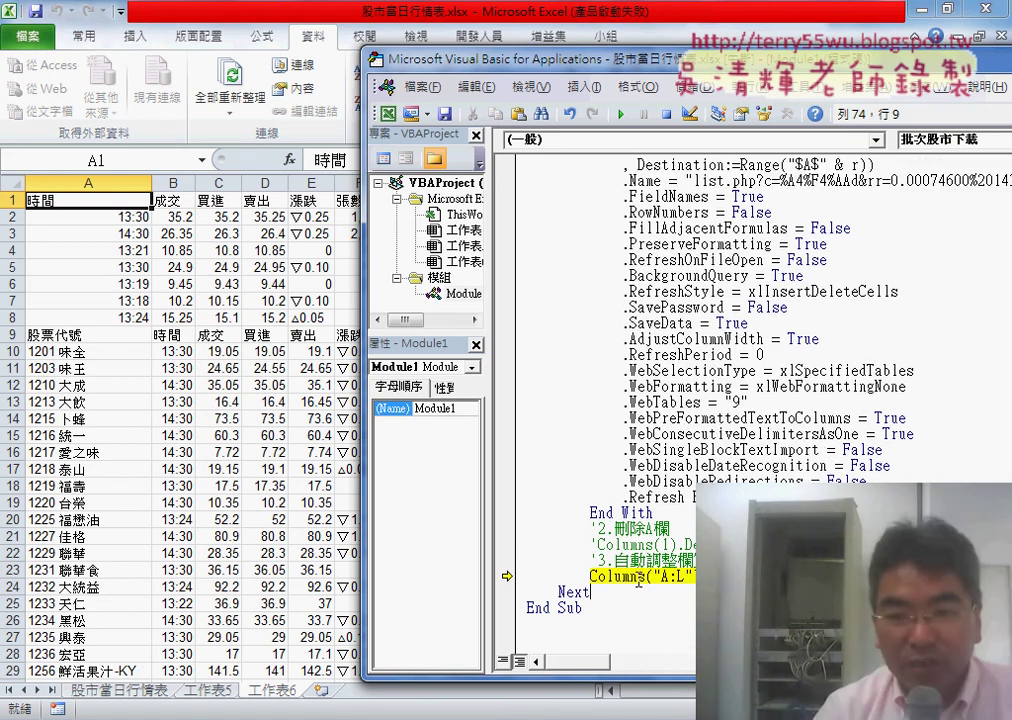
- Scroll up to review the line where each stock URL is read from
scroll(638, 580, up, 6)
scroll(637, 576, up, 2)
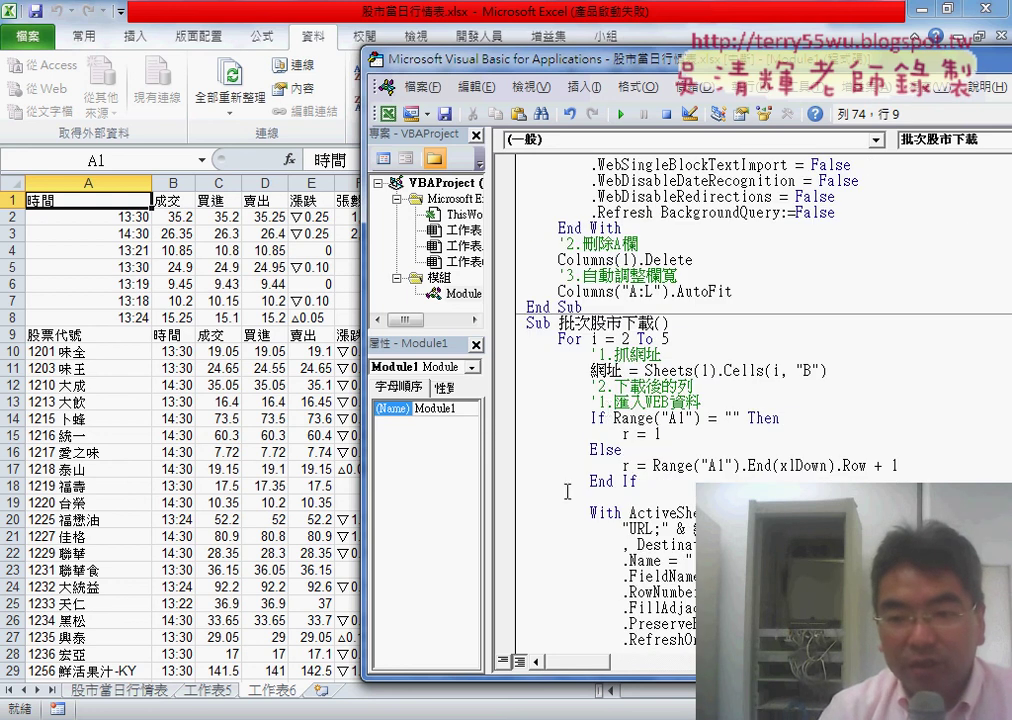
mouse_move(849, 370)
mouse_down()
mouse_move(645, 370)
mouse_move(849, 371)
mouse_up()
click(631, 372)
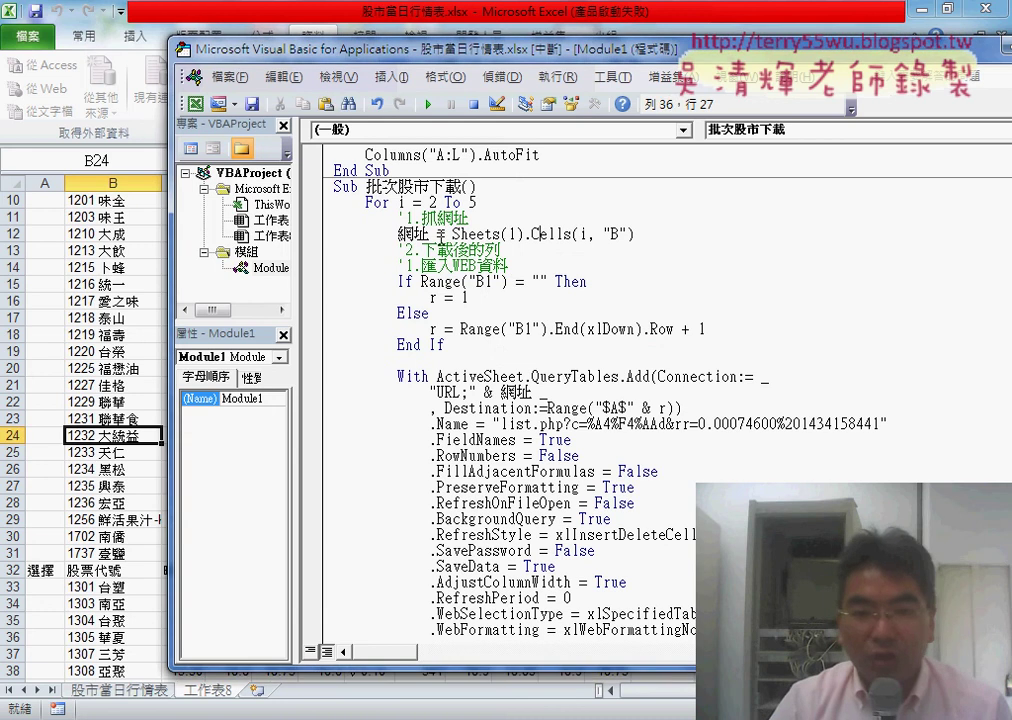
double_click(422, 236)
click(628, 310)
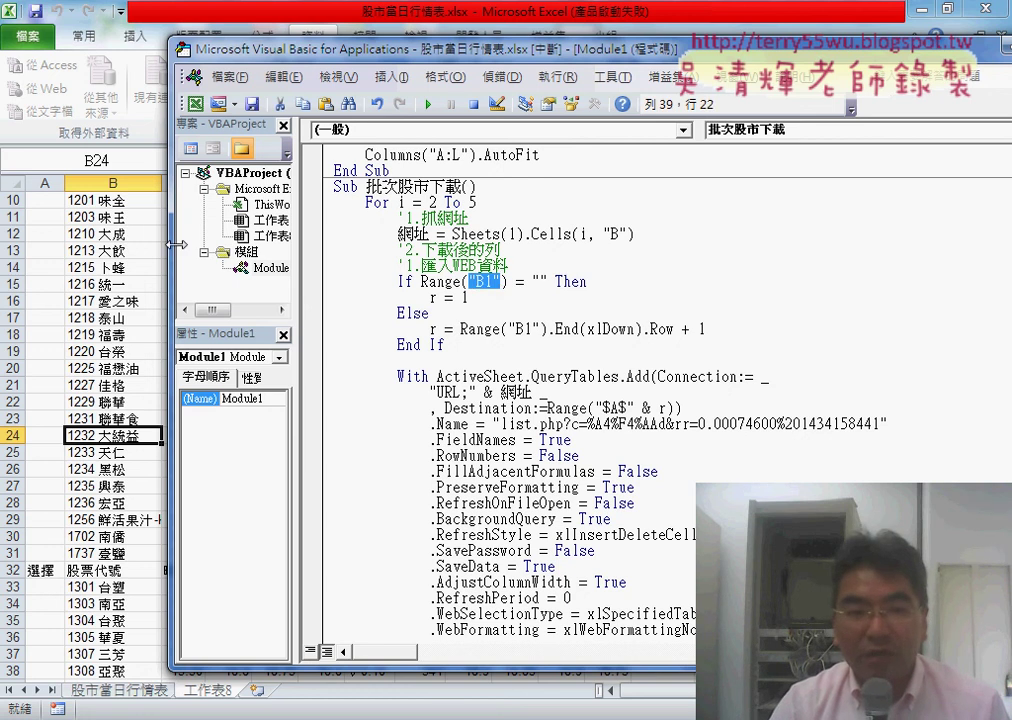
click(117, 234)
scroll(117, 237, up, 3)
click(44, 201)
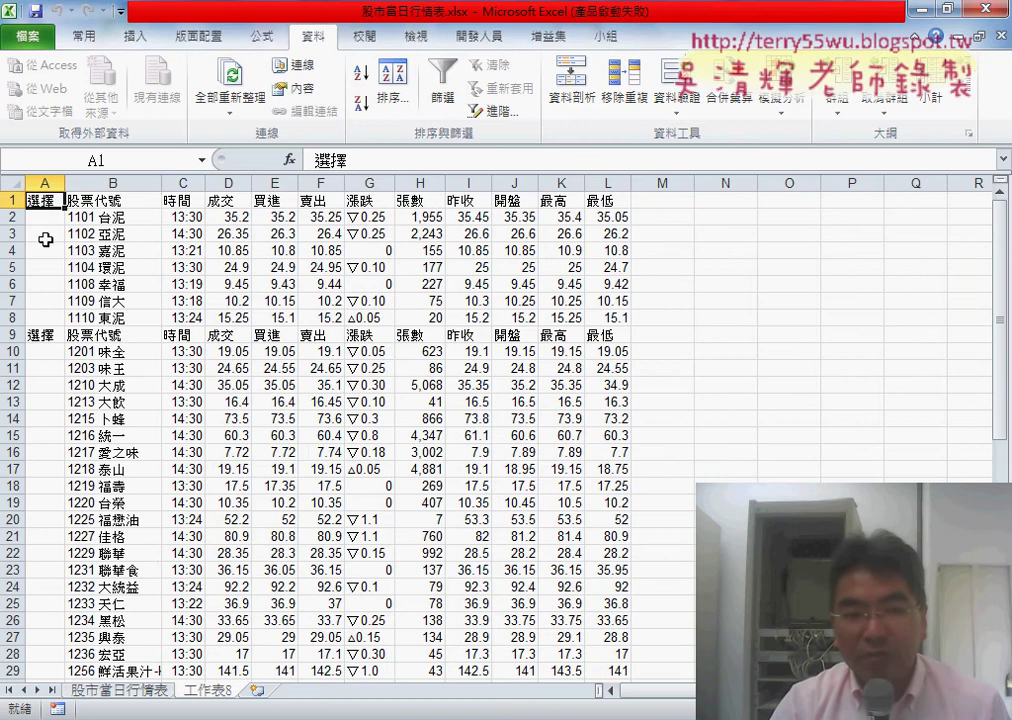
click(41, 335)
scroll(63, 423, down, 4)
click(60, 520)
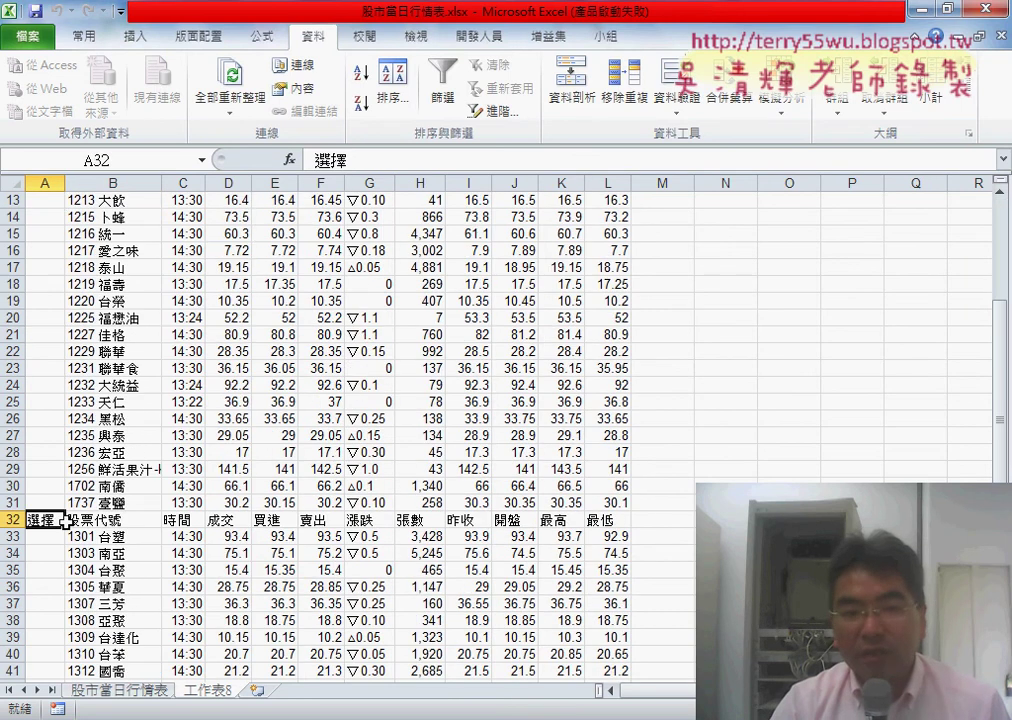
scroll(81, 519, up, 4)
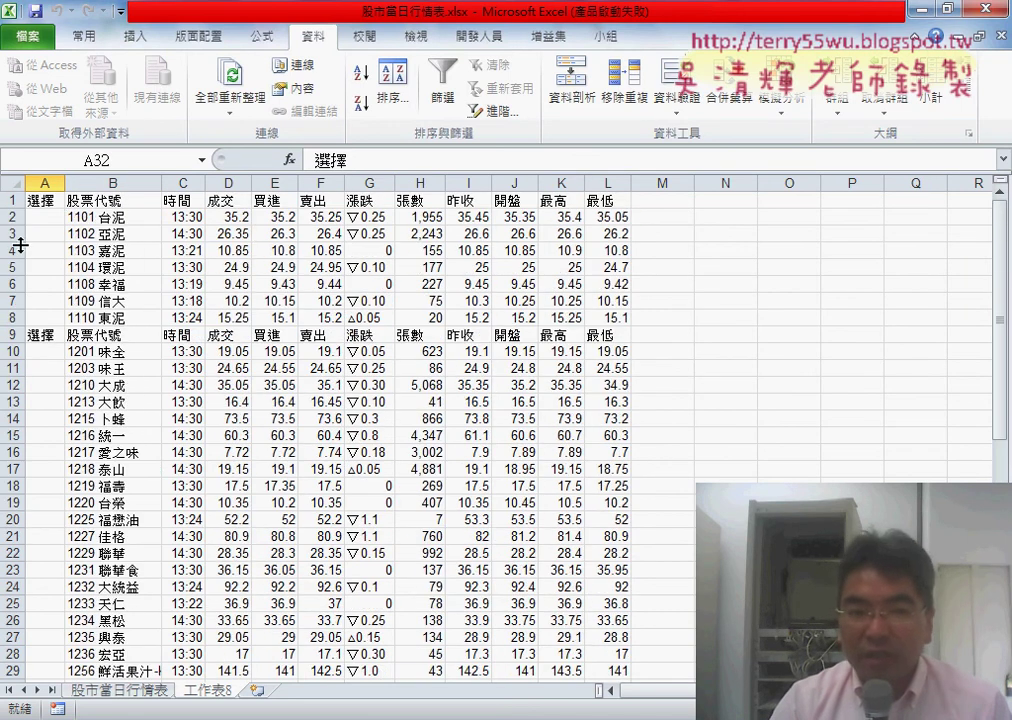
click(44, 183)
click(47, 216)
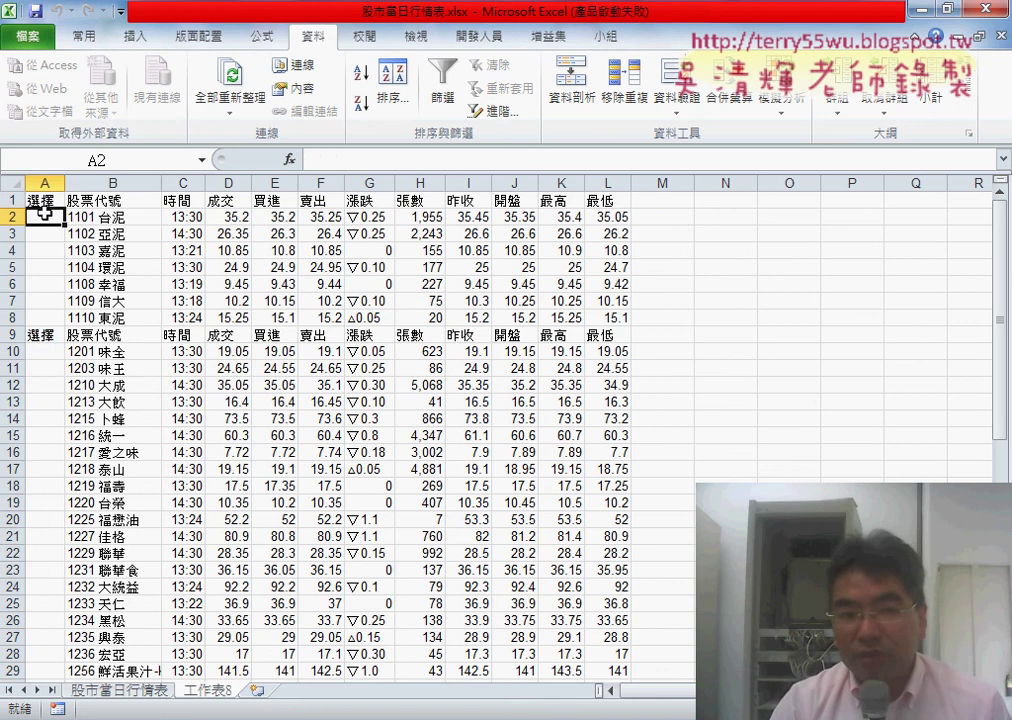
click(44, 201)
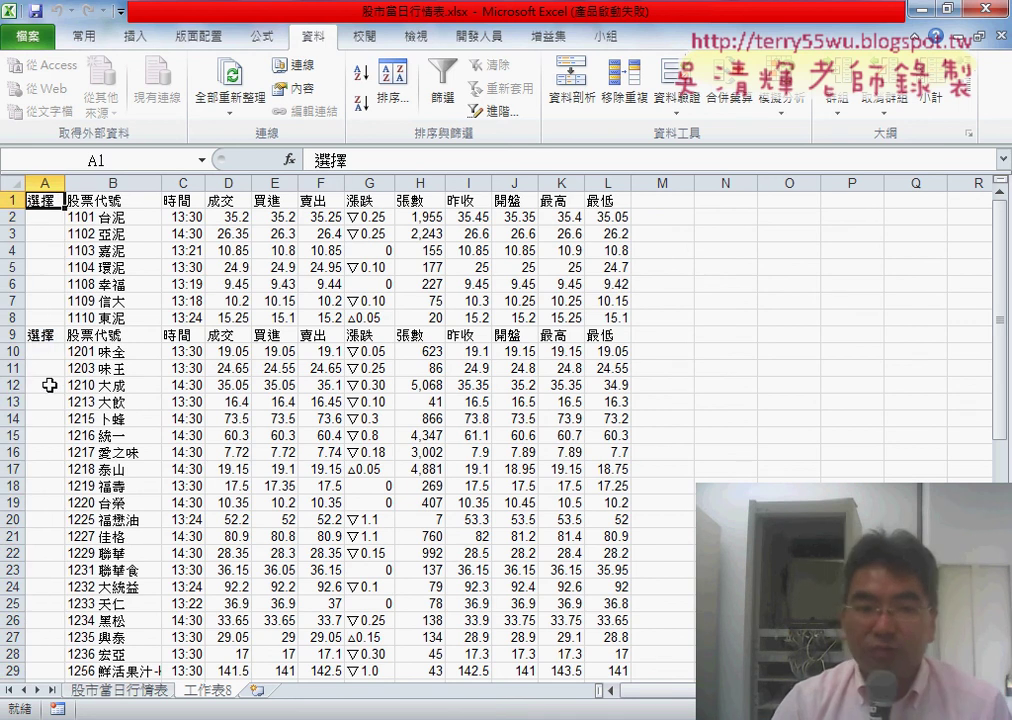
click(113, 184)
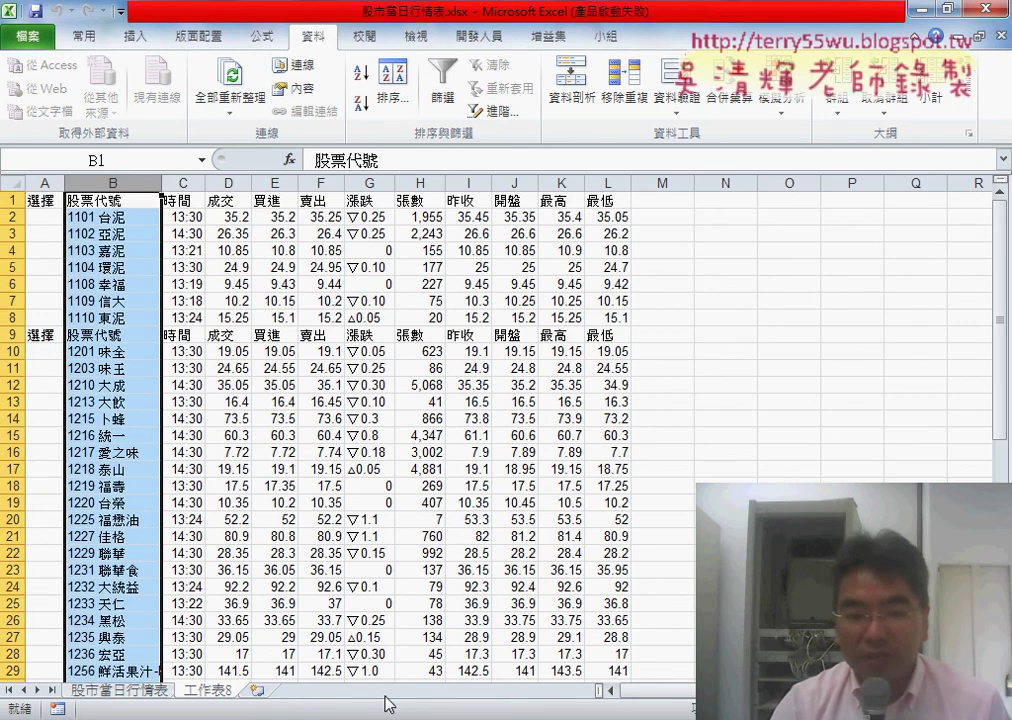
key(alt+F11)
mouse_move(483, 290)
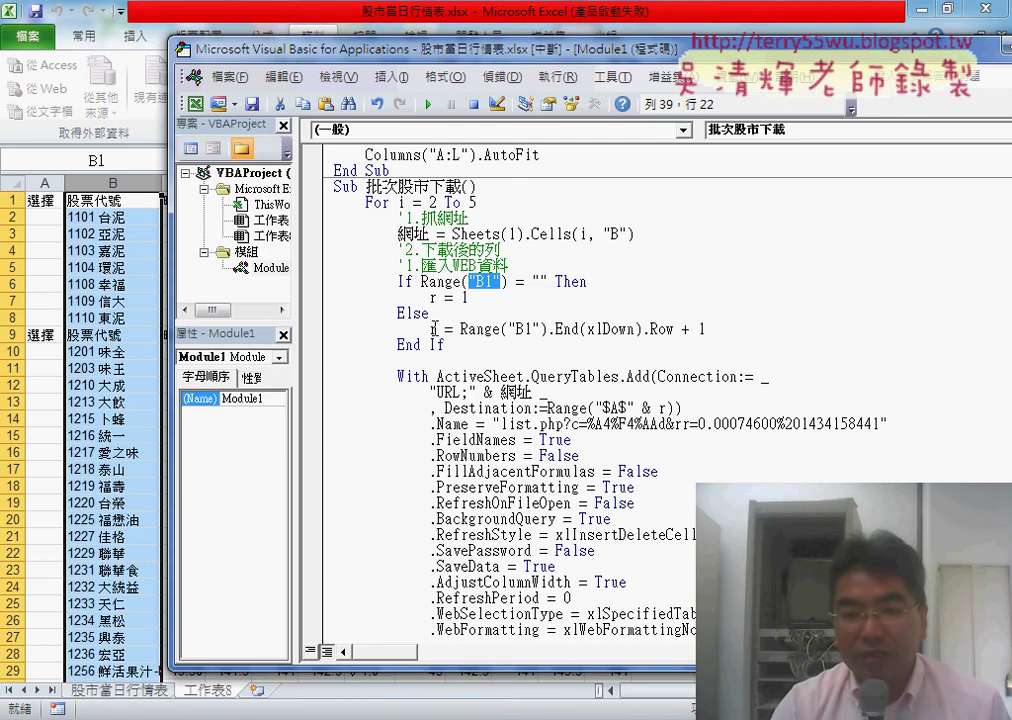
- Step past the AutoFit line and select the '2.刪除A欄 and Columns(1).Delete lines
scroll(538, 512, down, 1)
scroll(538, 512, down, 3)
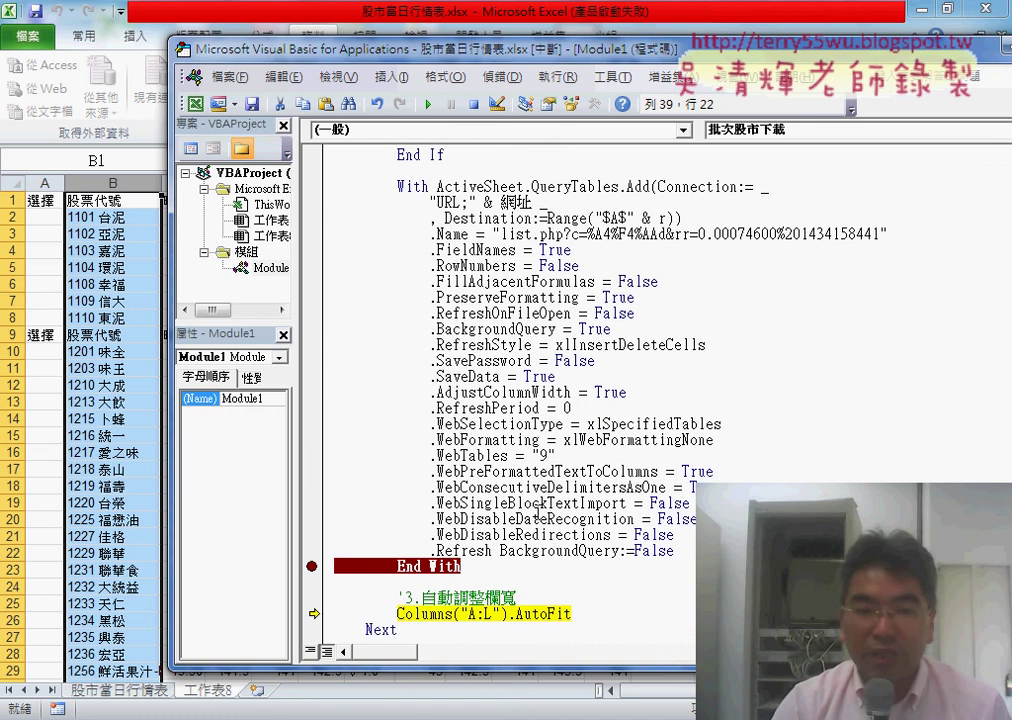
scroll(538, 512, down, 2)
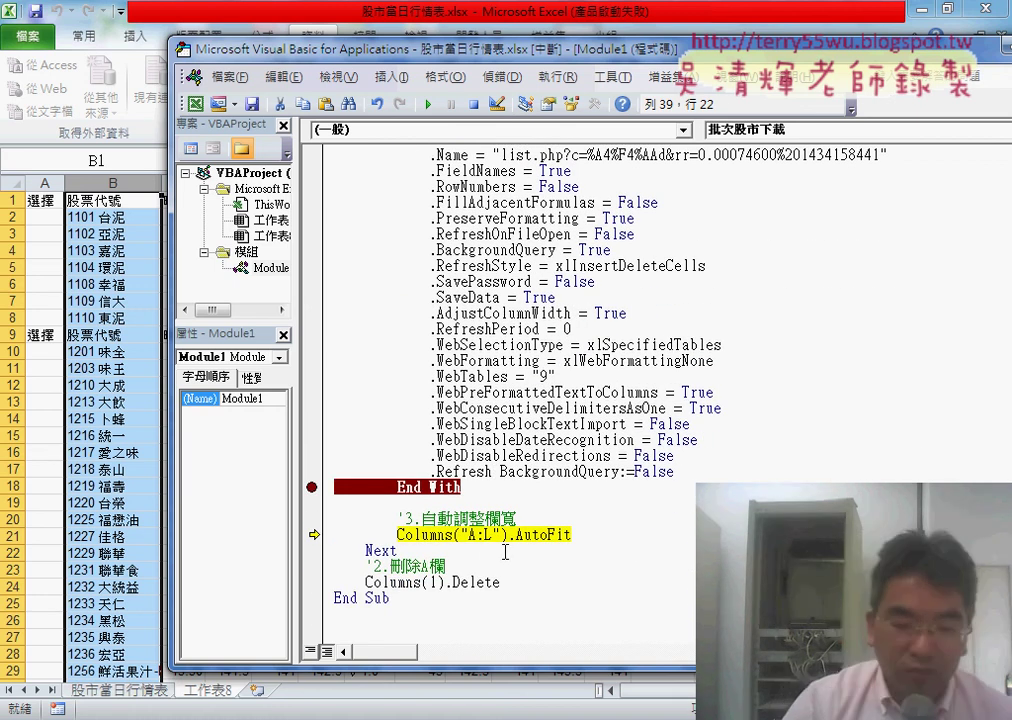
key(F8)
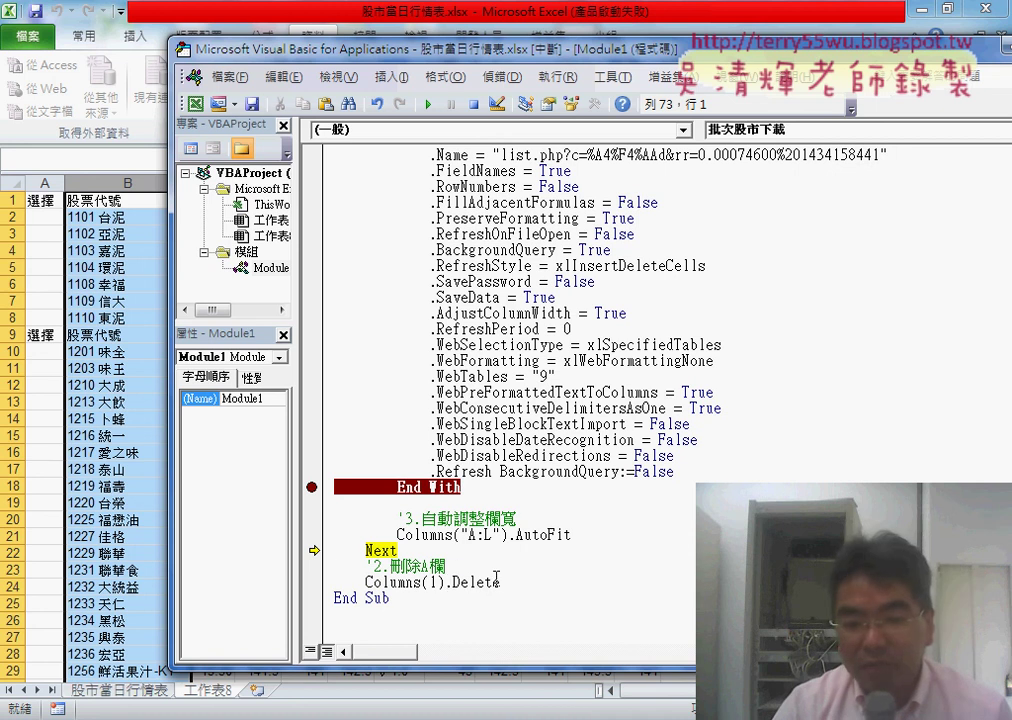
drag(500, 582, 331, 566)
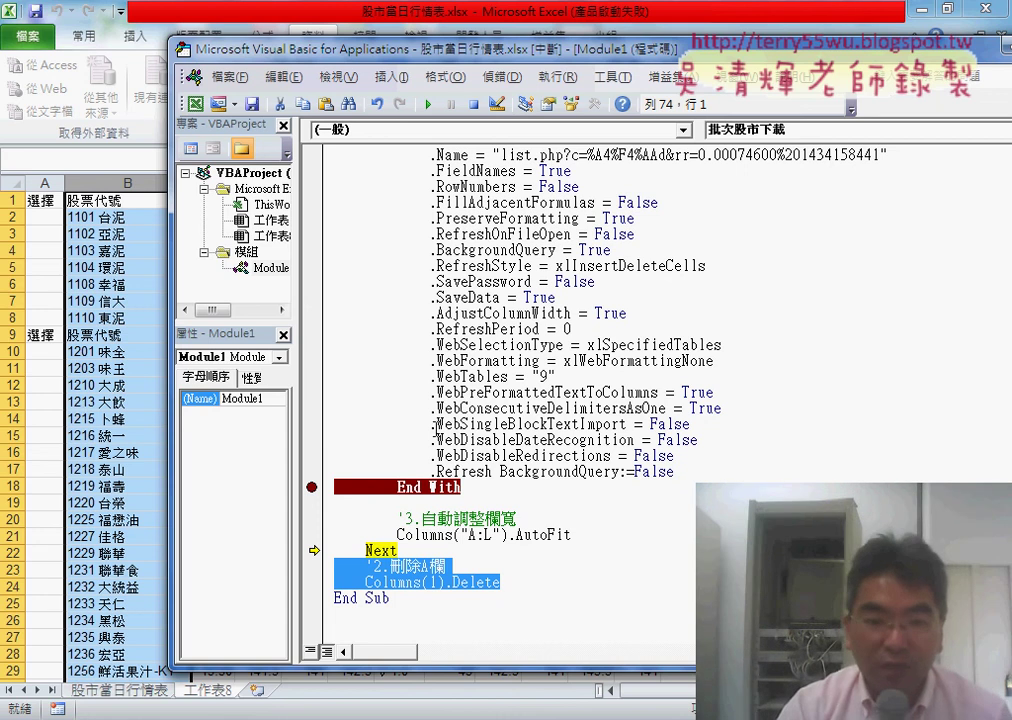
- Step the macro into its next loop pass and check the quote blocks stacked through row 56
key(F8)
key(F8)
key(F8)
key(F8)
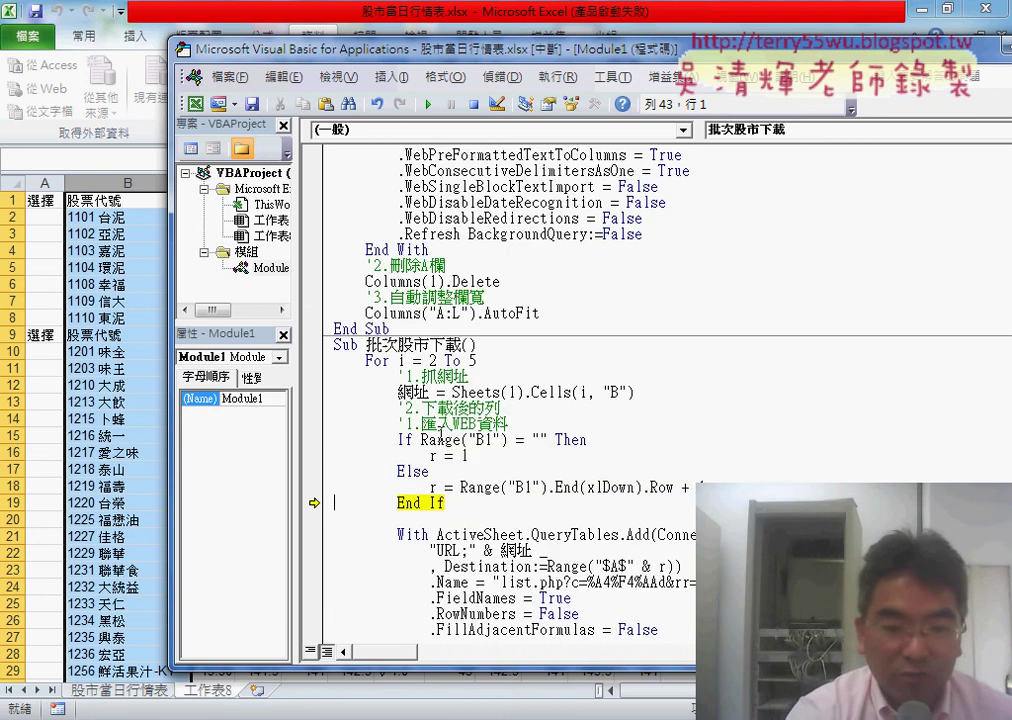
key(F8)
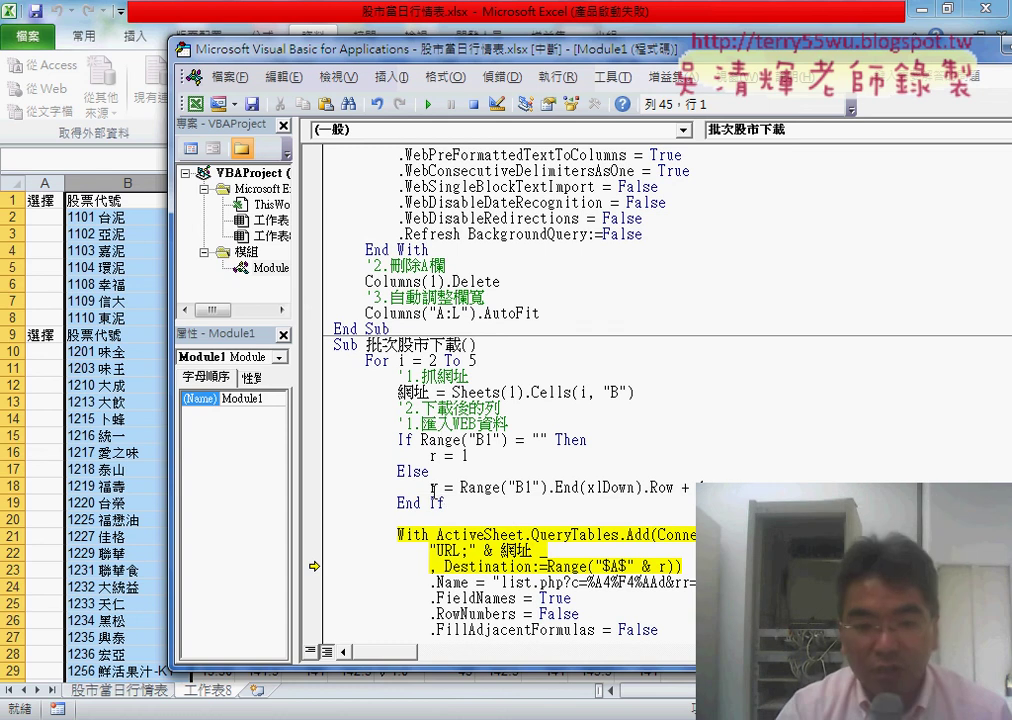
mouse_move(433, 490)
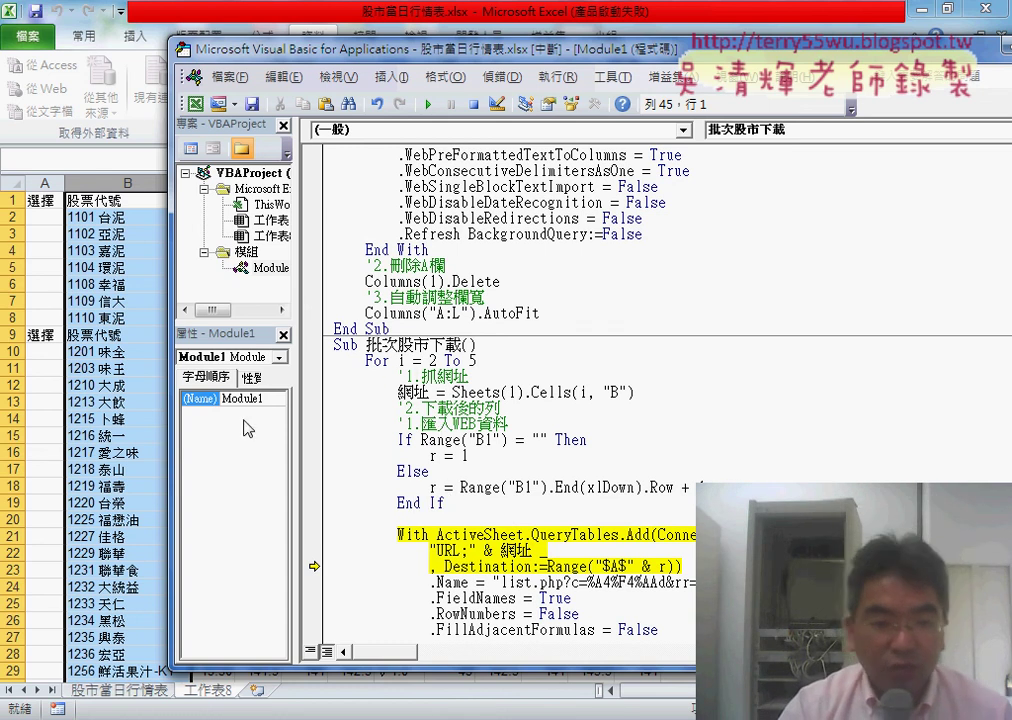
click(137, 703)
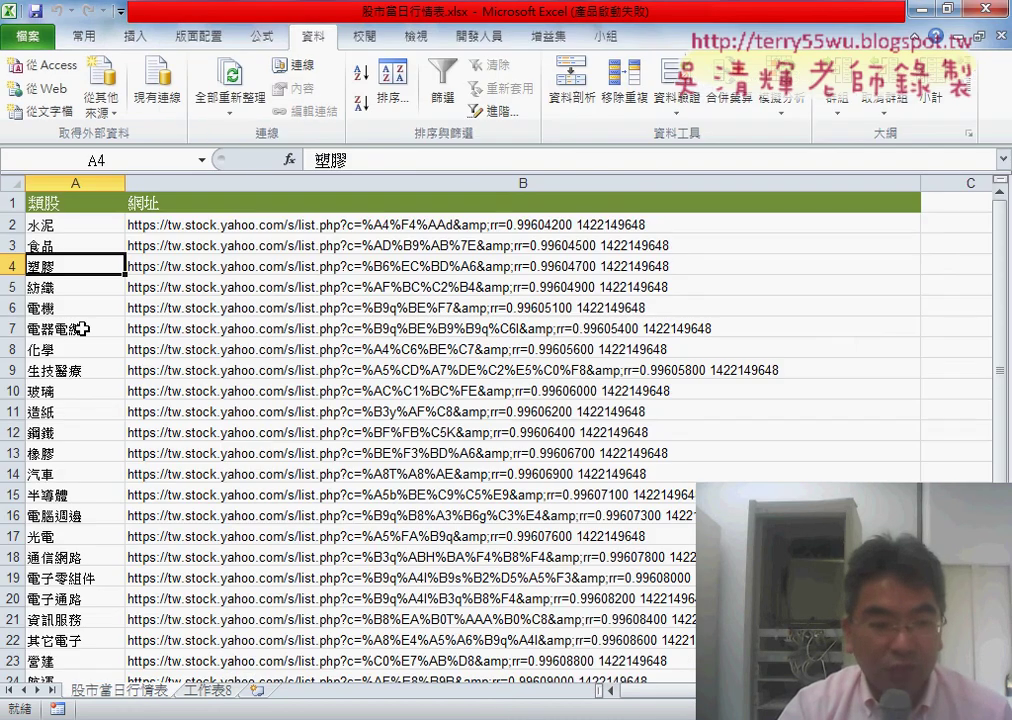
key(ctrl+Page_Down)
scroll(311, 569, down, 3)
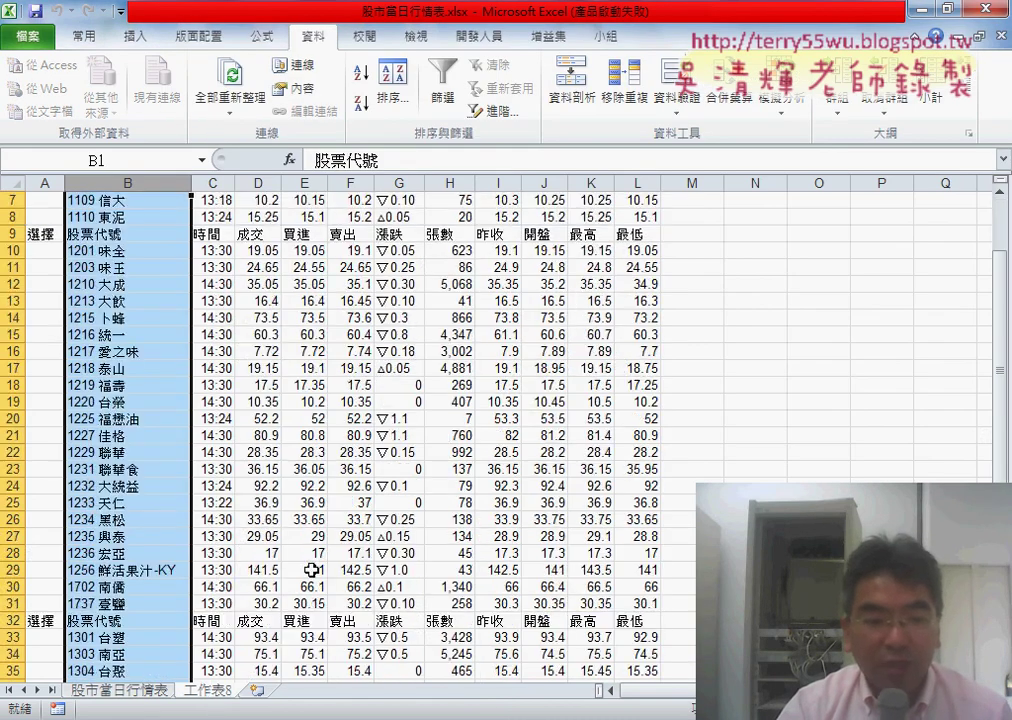
scroll(311, 569, down, 5)
scroll(311, 569, down, 6)
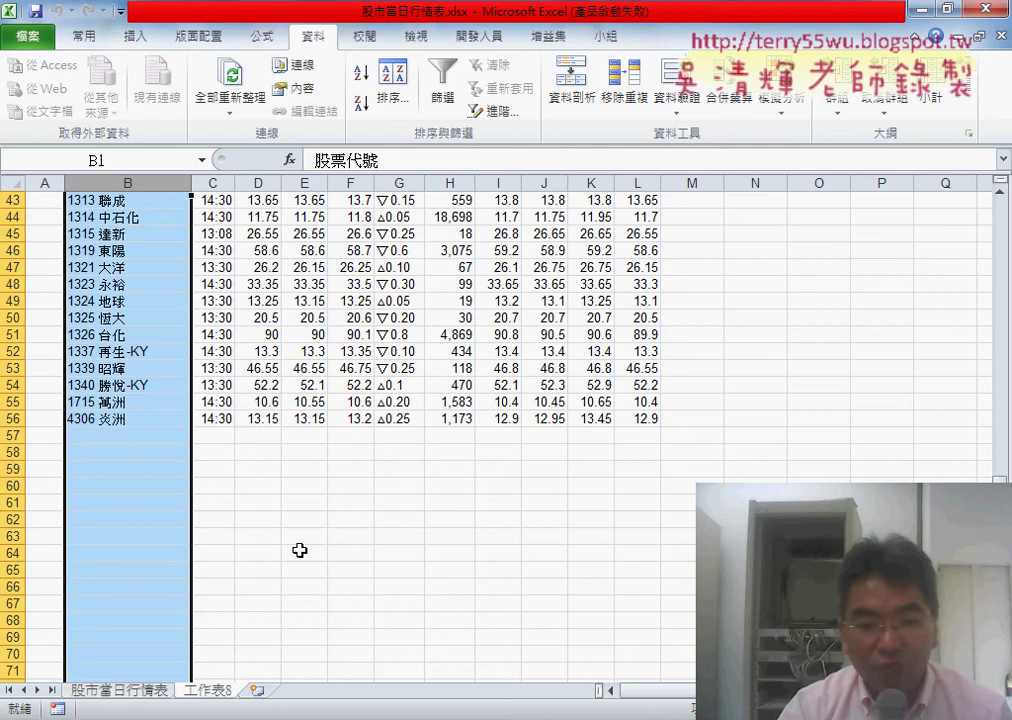
key(alt+F11)
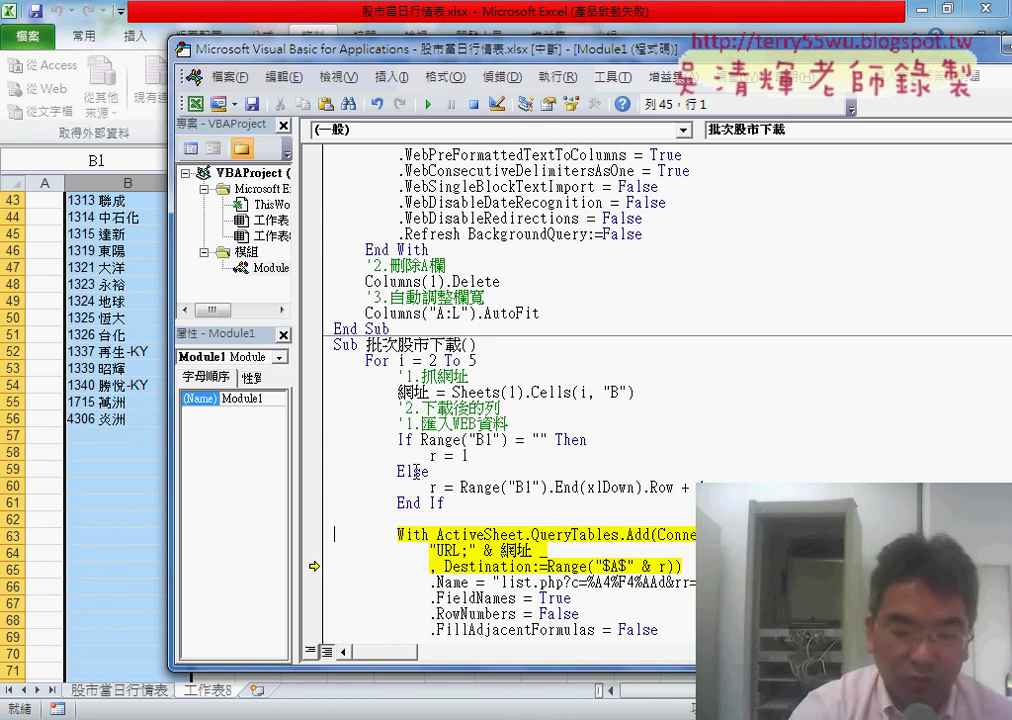
- Step through the web query settings and run to the breakpoint, importing the table at row 57
key(F8)
key(F8)
key(F8)
key(F8)
key(F8)
key(F8)
key(F8)
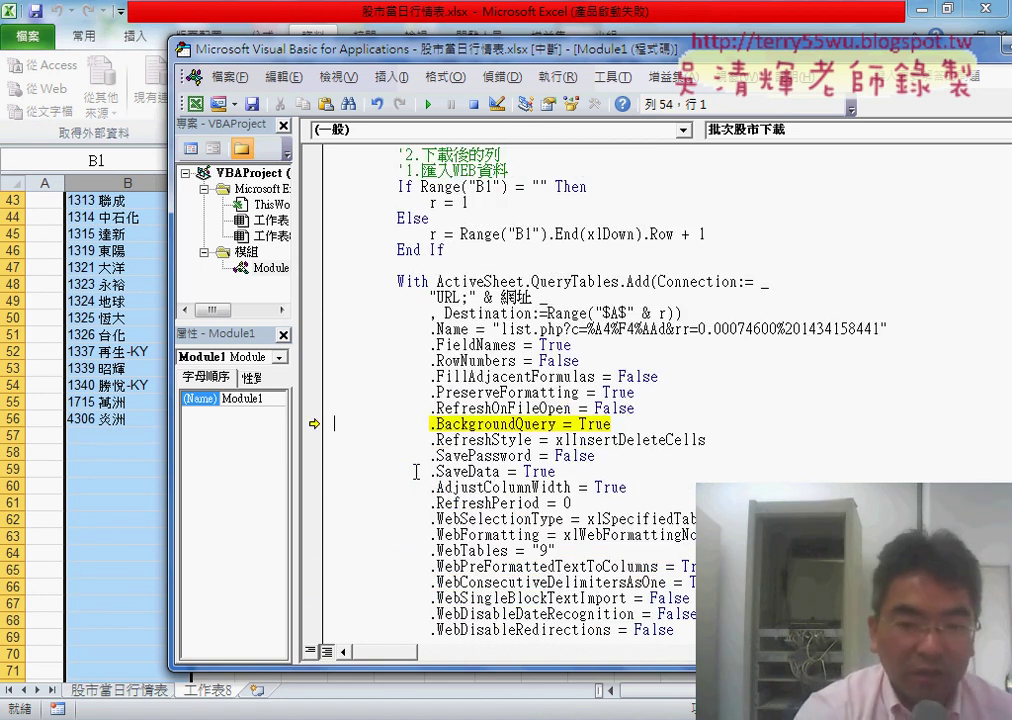
key(F8)
key(F8)
key(F8)
key(F8)
key(F8)
key(F5)
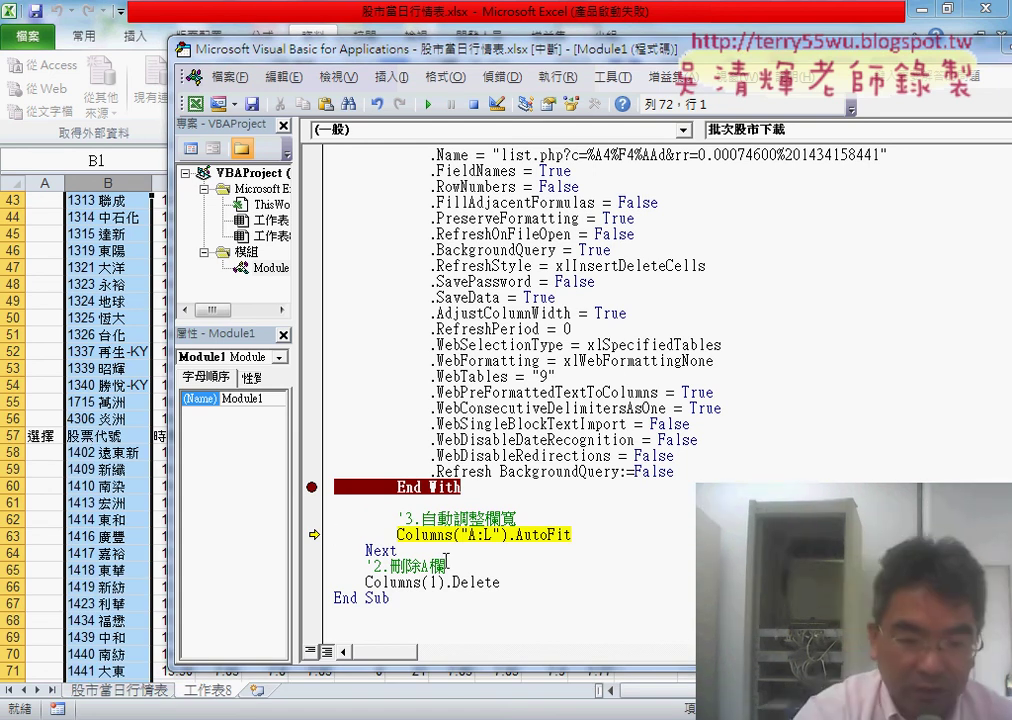
key(F8)
key(F8)
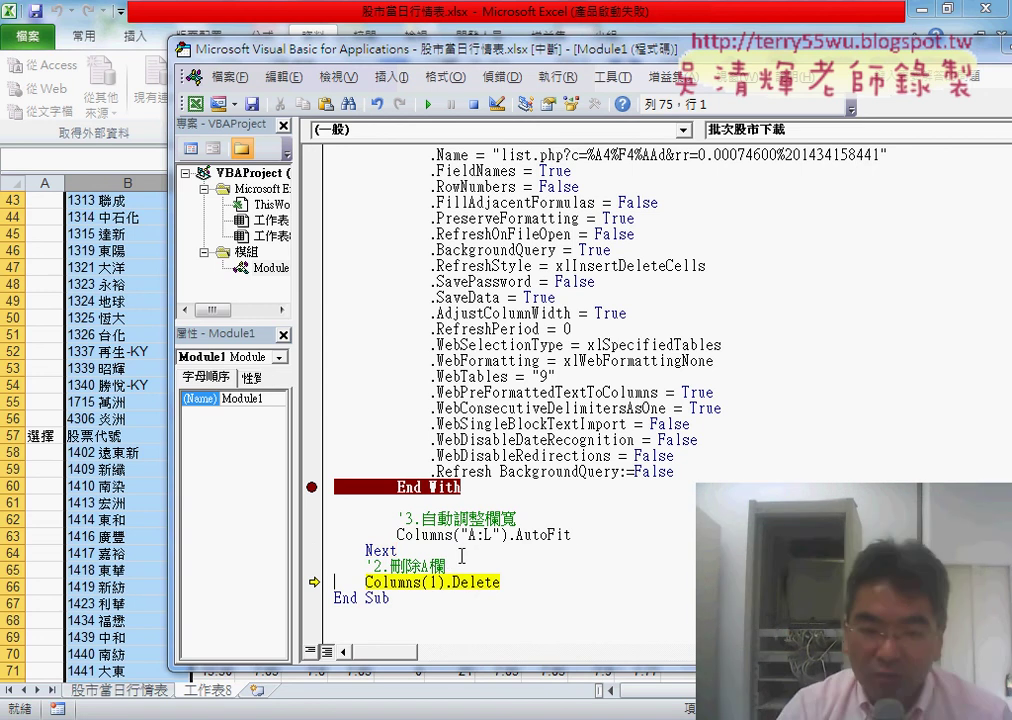
- Move the '3 AutoFit lines below Columns(1).Delete, fix their indent, and reset the macro
drag(572, 535, 337, 519)
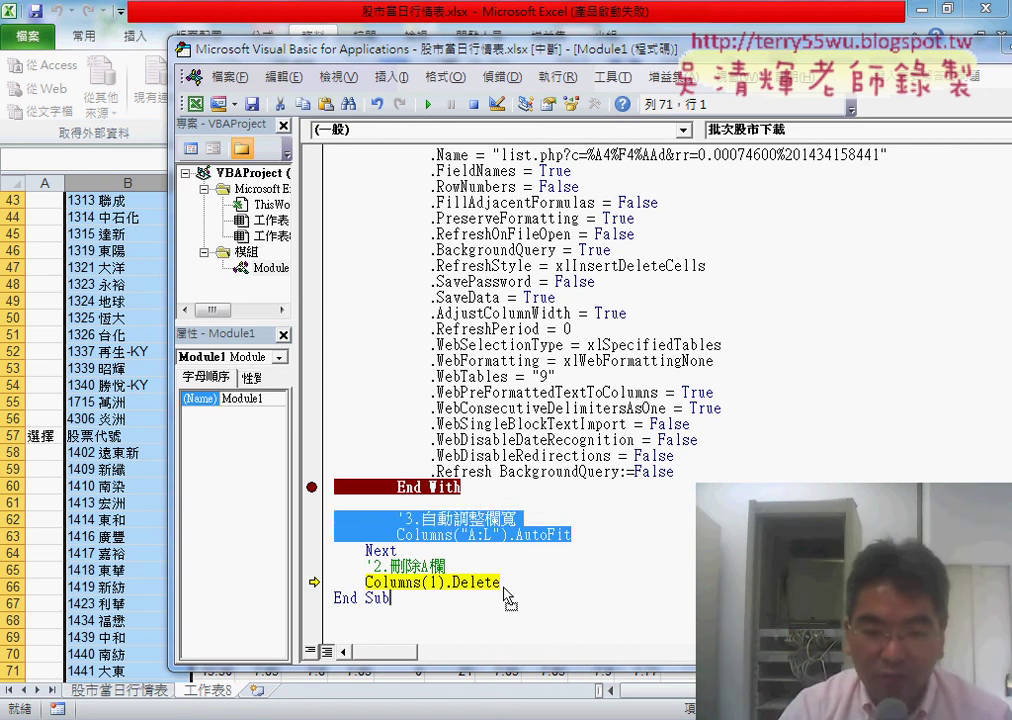
drag(511, 597, 503, 582)
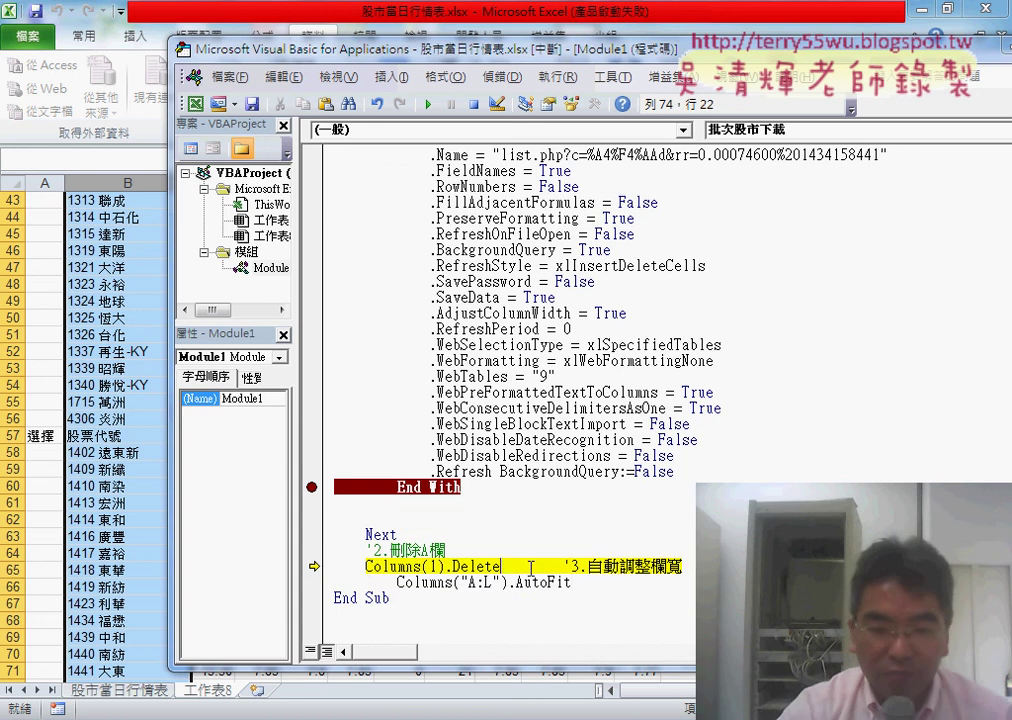
key(Return)
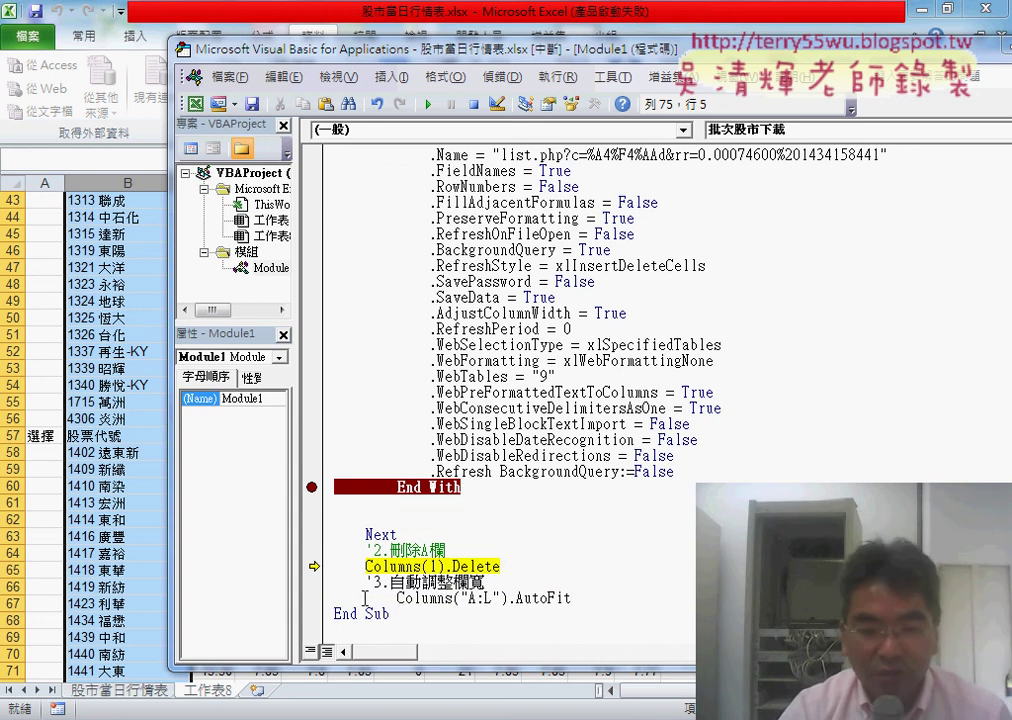
click(367, 597)
key(Delete)
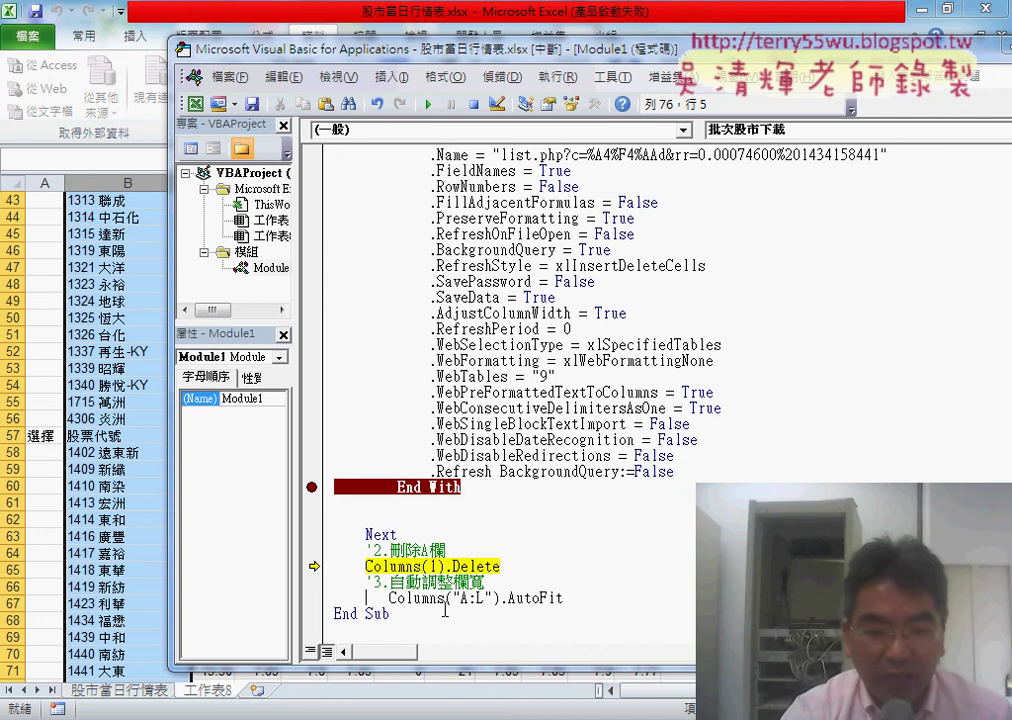
key(Delete)
key(Delete)
key(Delete)
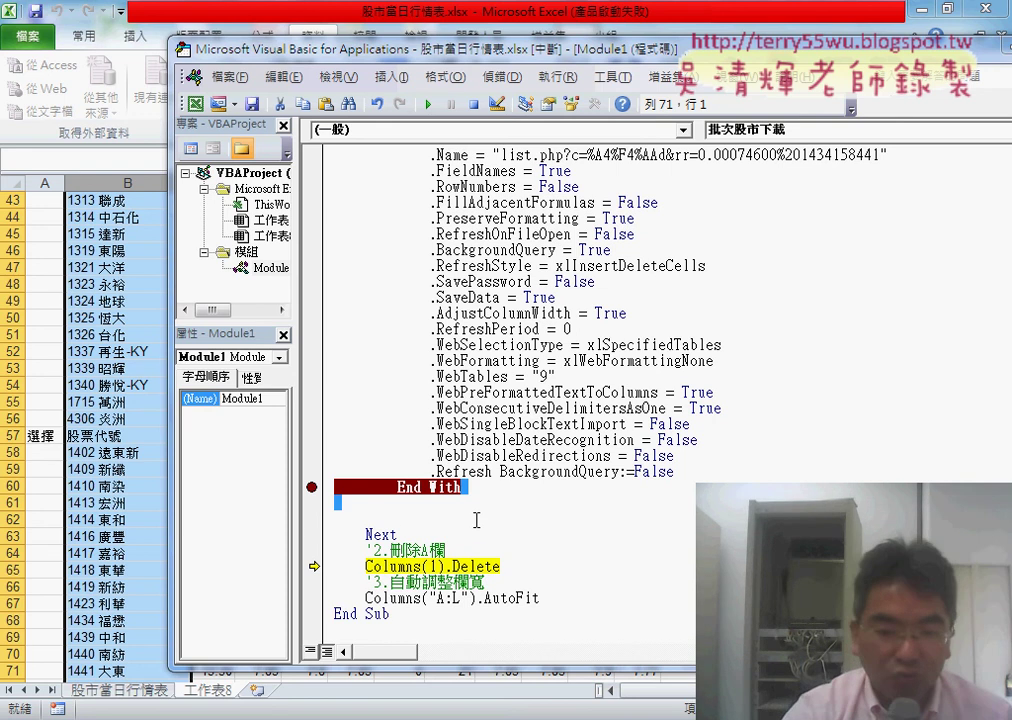
key(Delete)
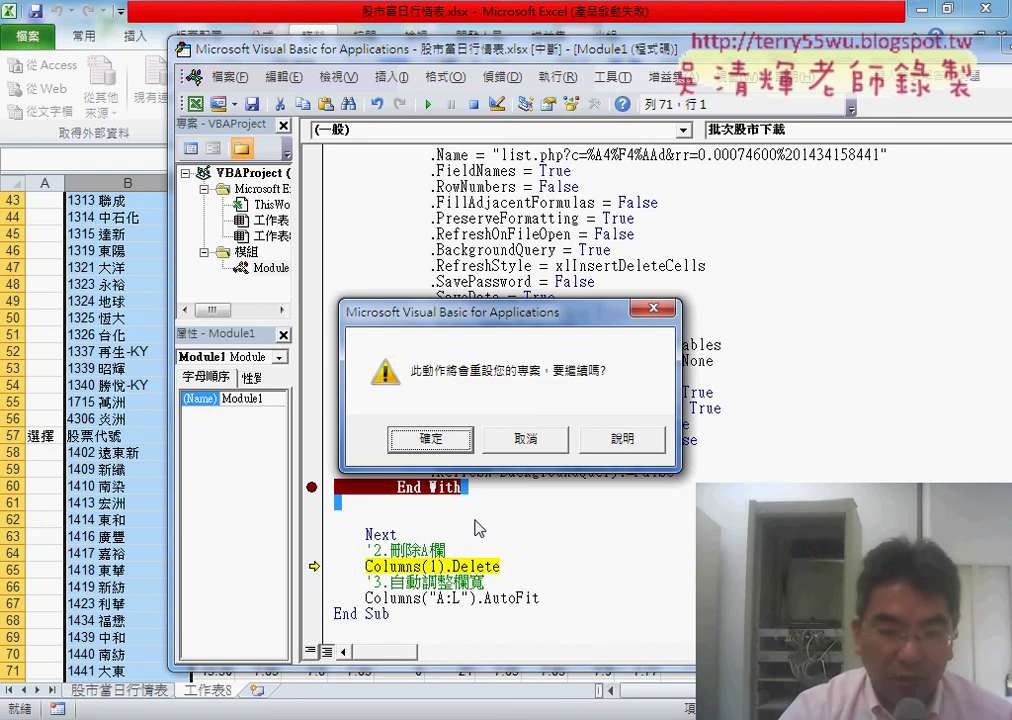
- Cancel the reset and inspect the stacked tables' header rows 9 and 32
click(528, 440)
click(108, 485)
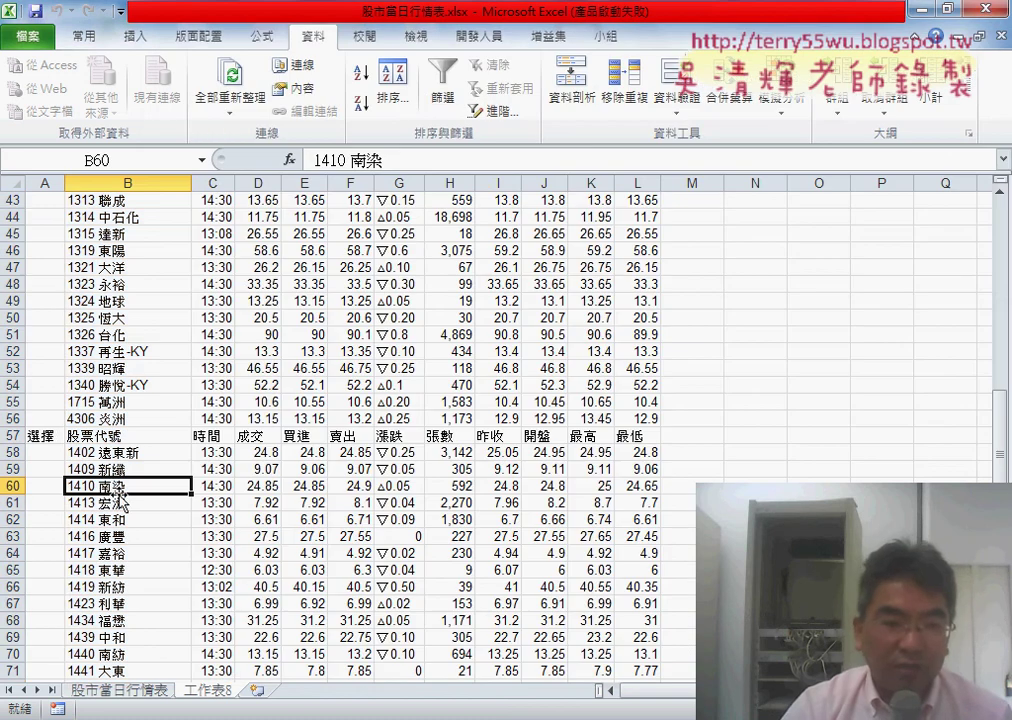
scroll(110, 490, up, 11)
scroll(120, 500, up, 3)
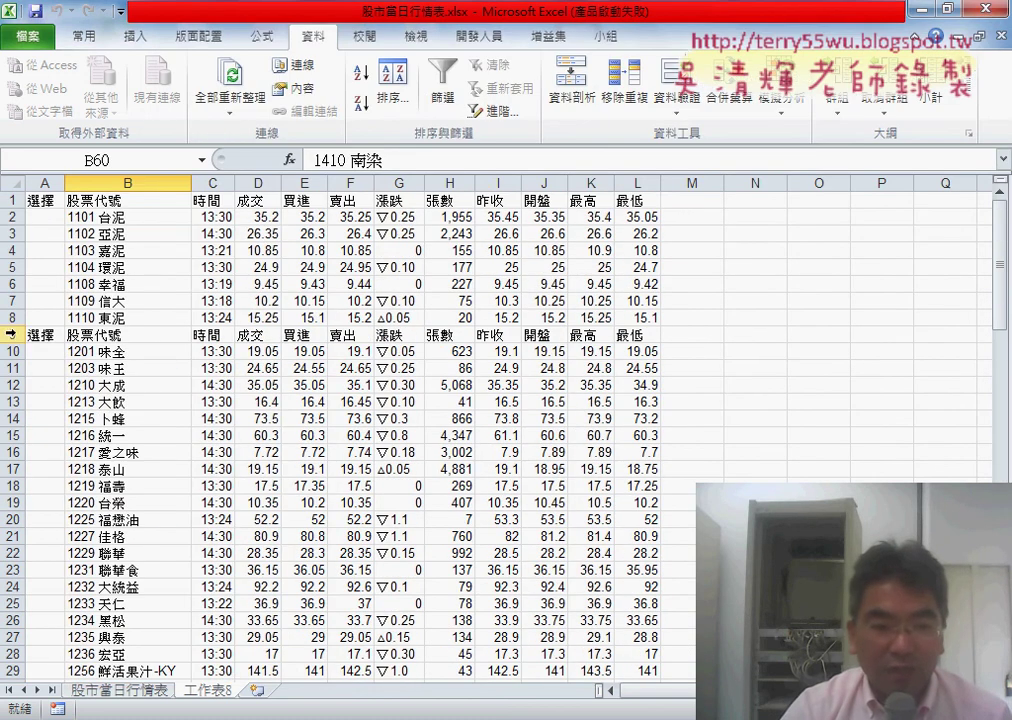
click(10, 335)
scroll(42, 470, down, 3)
click(12, 570)
scroll(29, 445, down, 4)
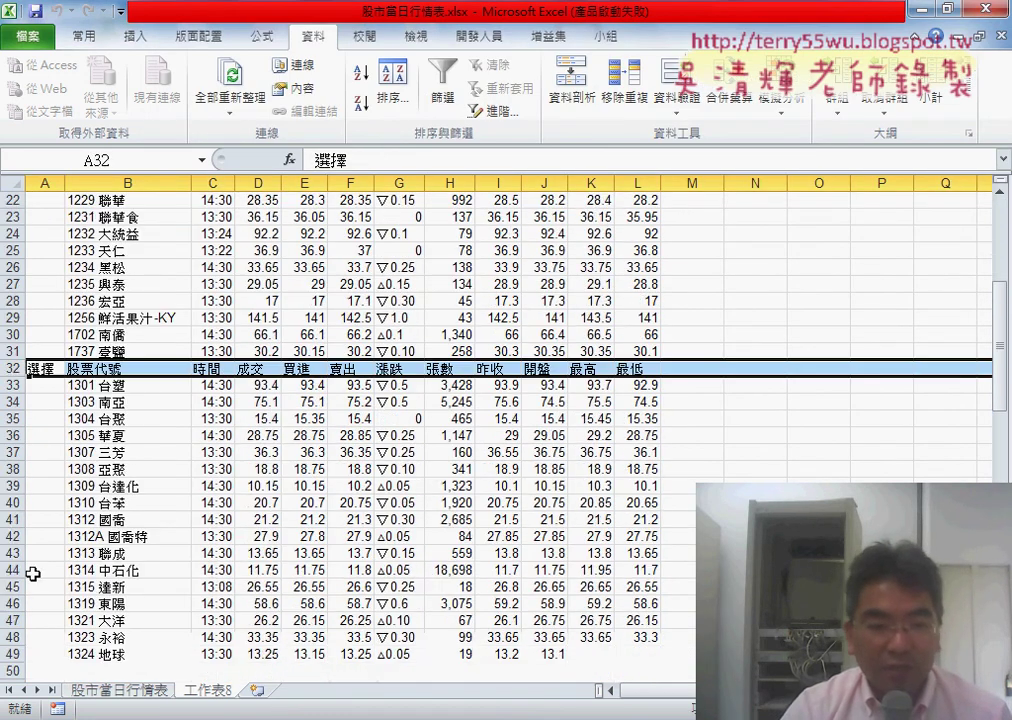
scroll(45, 580, down, 3)
scroll(43, 565, down, 2)
- Inspect the newest table from header row 57 to row 103, then return to the VBA editor
click(13, 536)
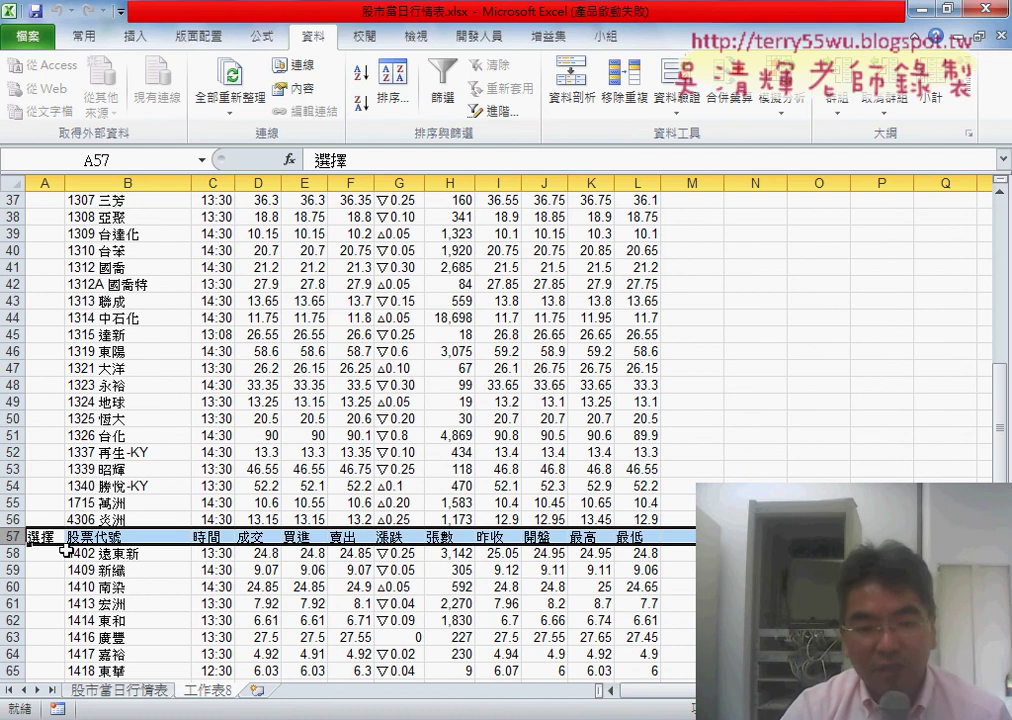
scroll(66, 549, down, 6)
scroll(66, 549, down, 6)
scroll(66, 551, down, 3)
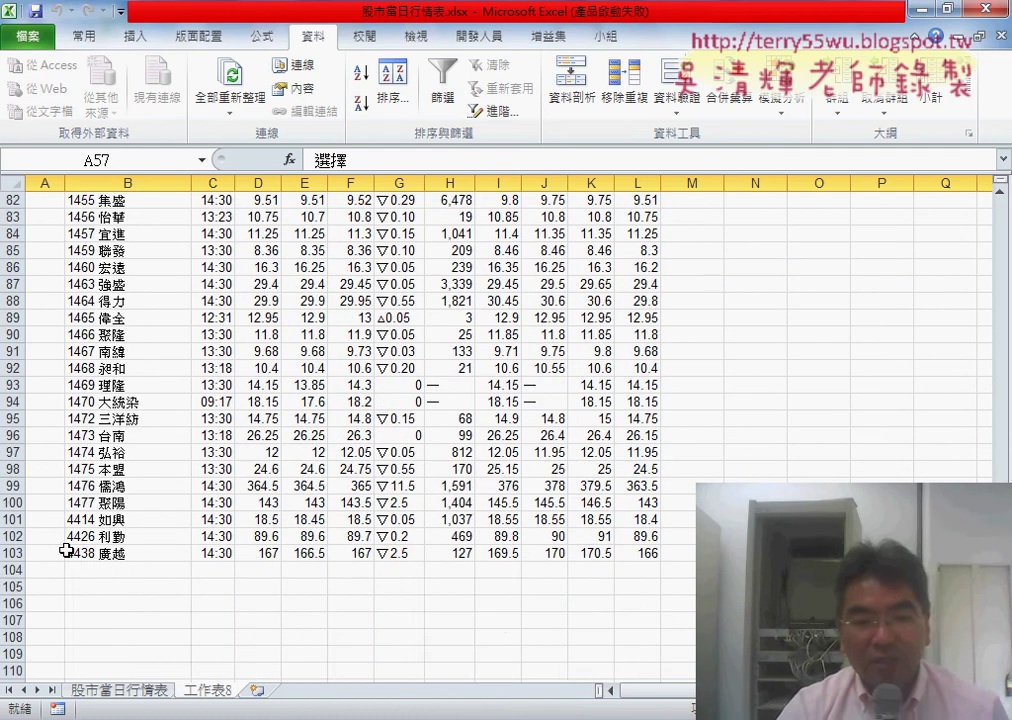
scroll(66, 549, up, 4)
scroll(72, 540, up, 4)
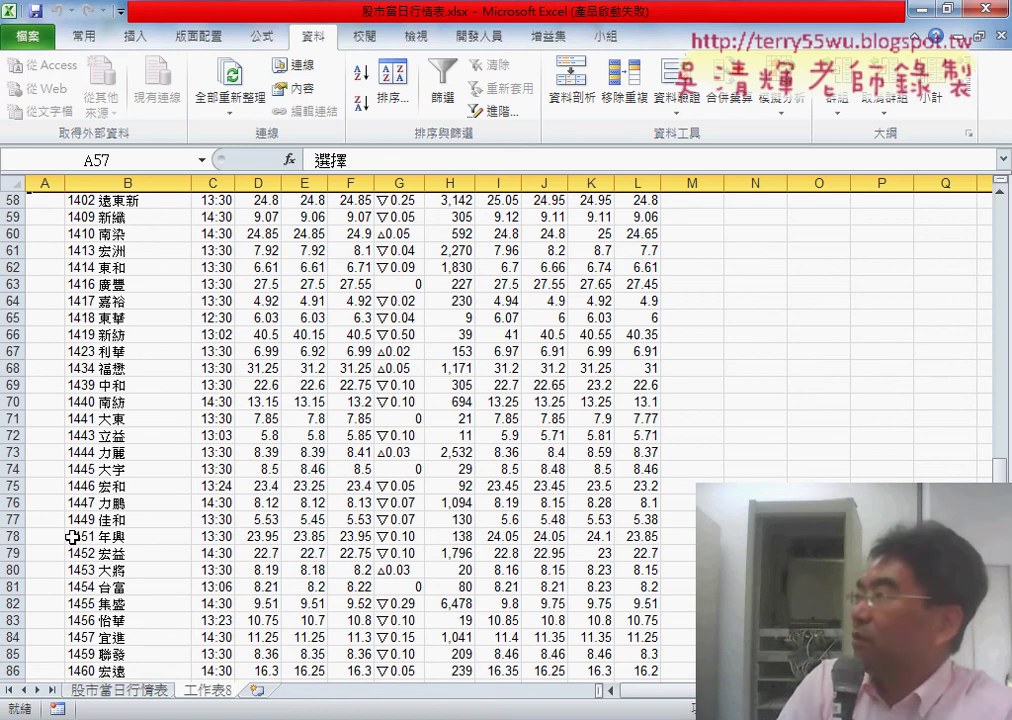
scroll(72, 537, up, 5)
scroll(72, 537, up, 3)
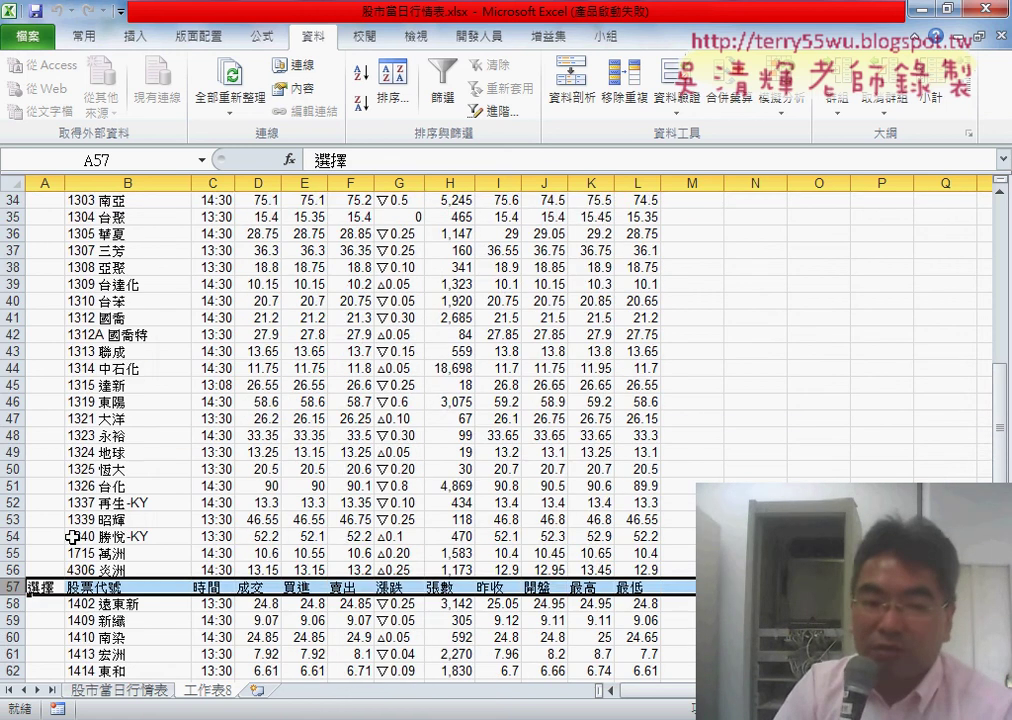
scroll(72, 537, up, 1)
key(alt+F11)
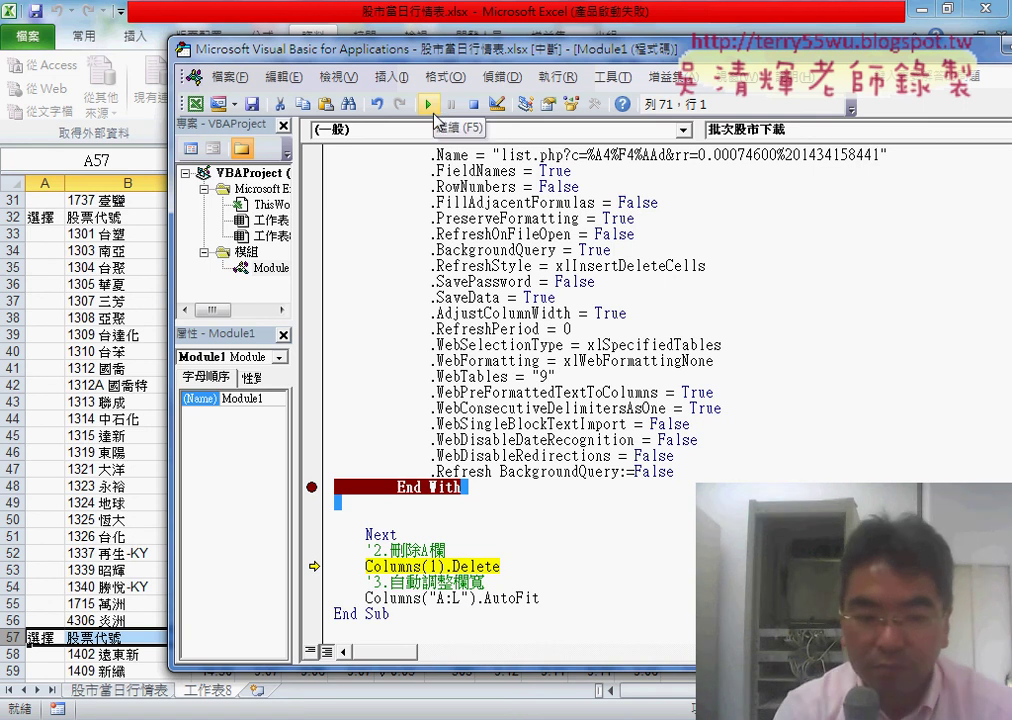
- Run the Columns(1).Delete and AutoFit steps and check the quote tables now spanning A–K
key(F8)
key(F8)
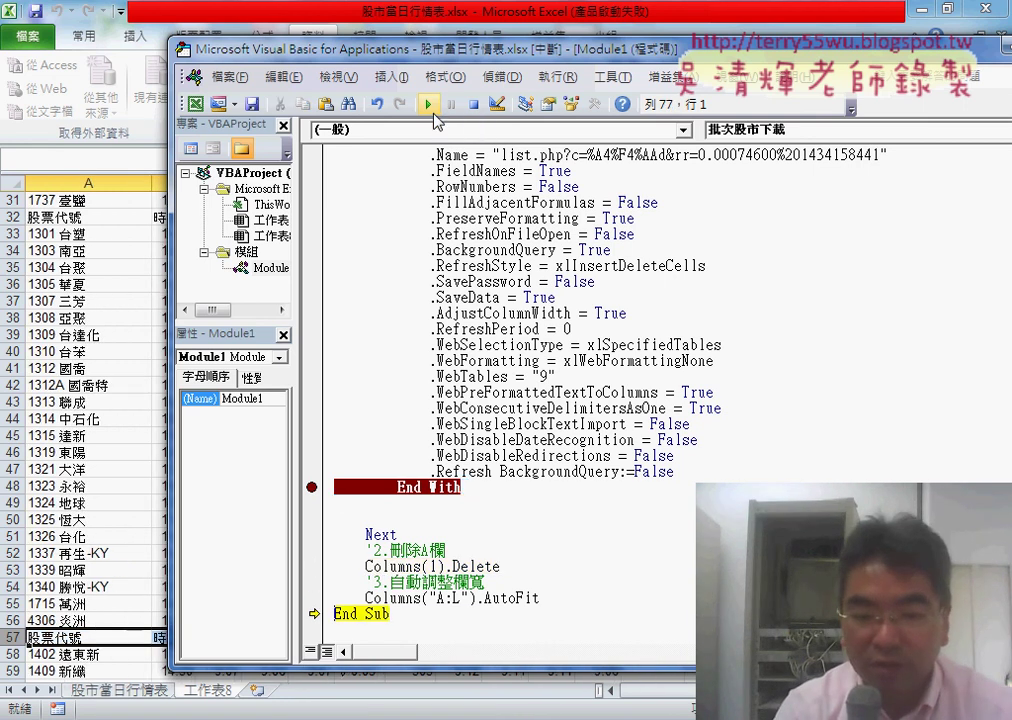
key(F8)
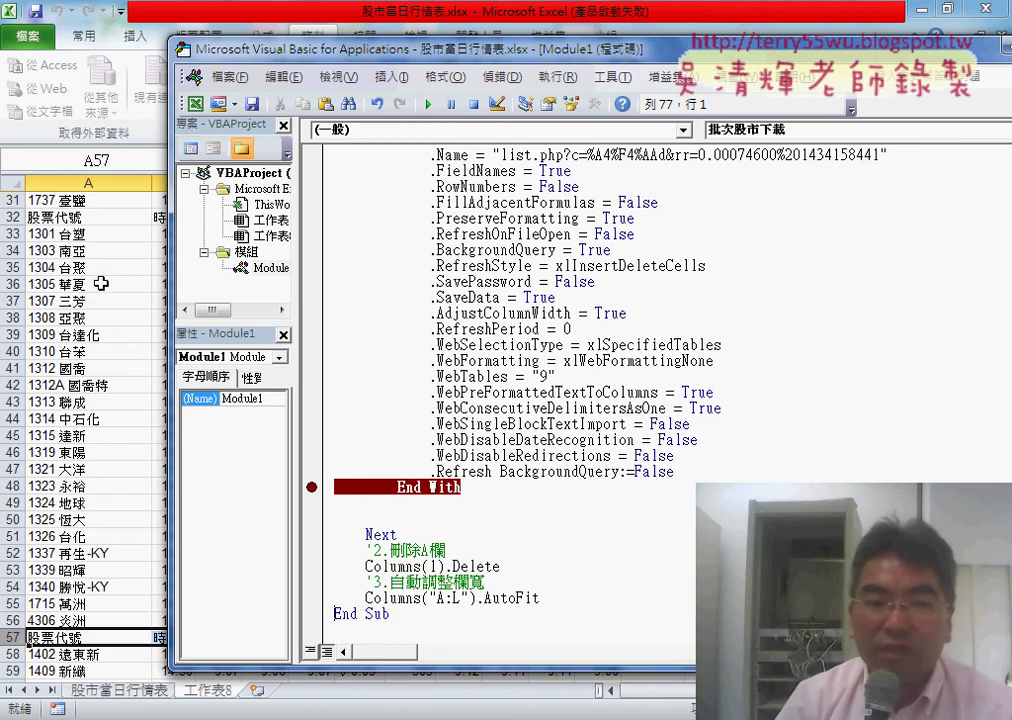
click(101, 283)
drag(75, 203, 580, 312)
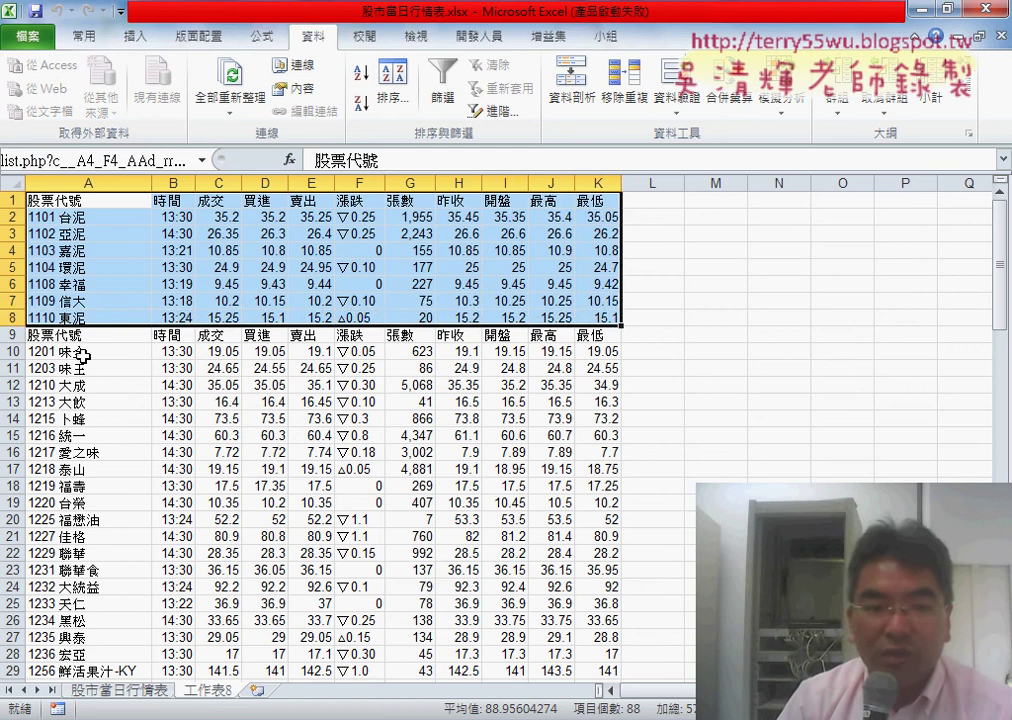
drag(75, 336, 560, 652)
scroll(266, 537, down, 2)
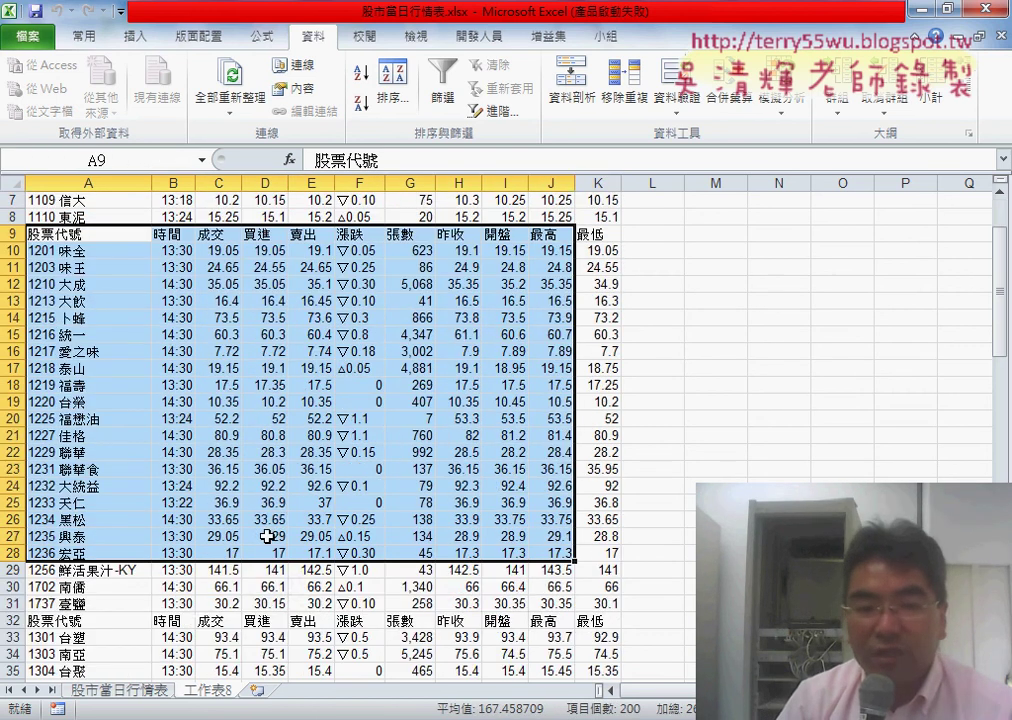
scroll(113, 522, down, 3)
key(ctrl+Home)
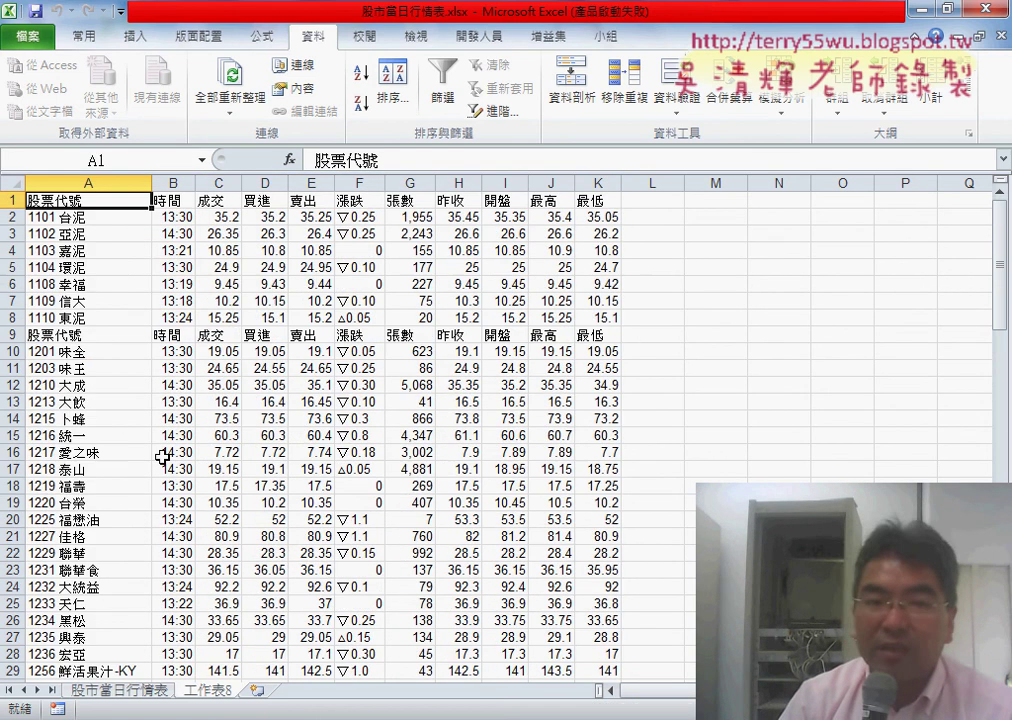
click(173, 466)
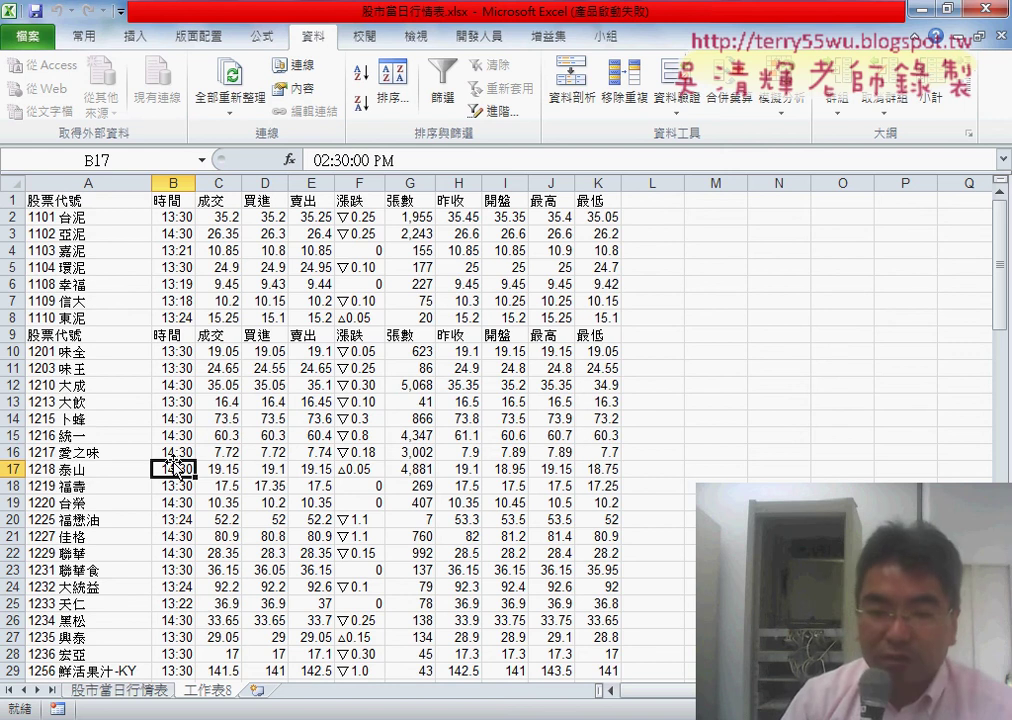
- Return to Module1's code at the start of Sub 批次股市下載
key(alt+F11)
scroll(505, 490, up, 4)
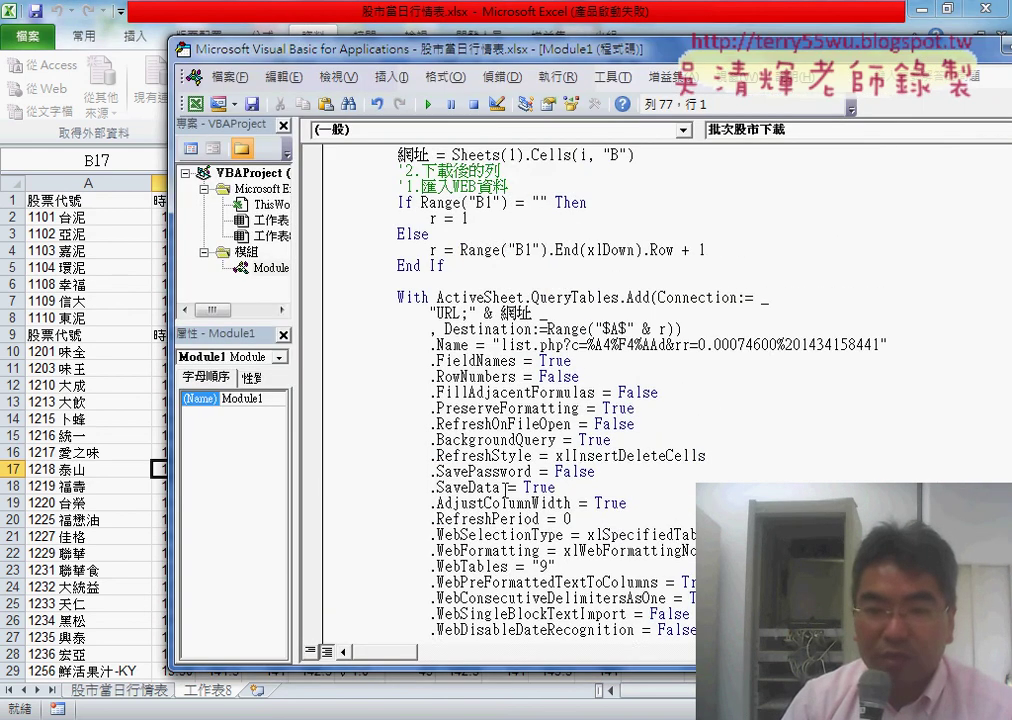
scroll(505, 490, up, 5)
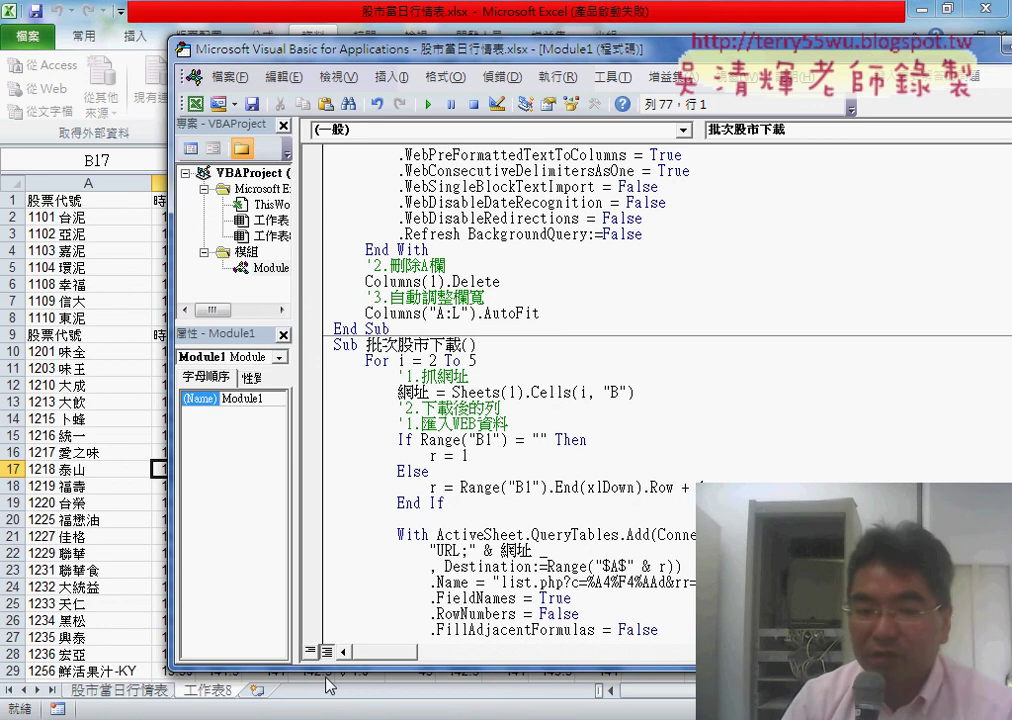
- Bring Chrome to the front with a new empty tab
mouse_move(218, 716)
click(238, 646)
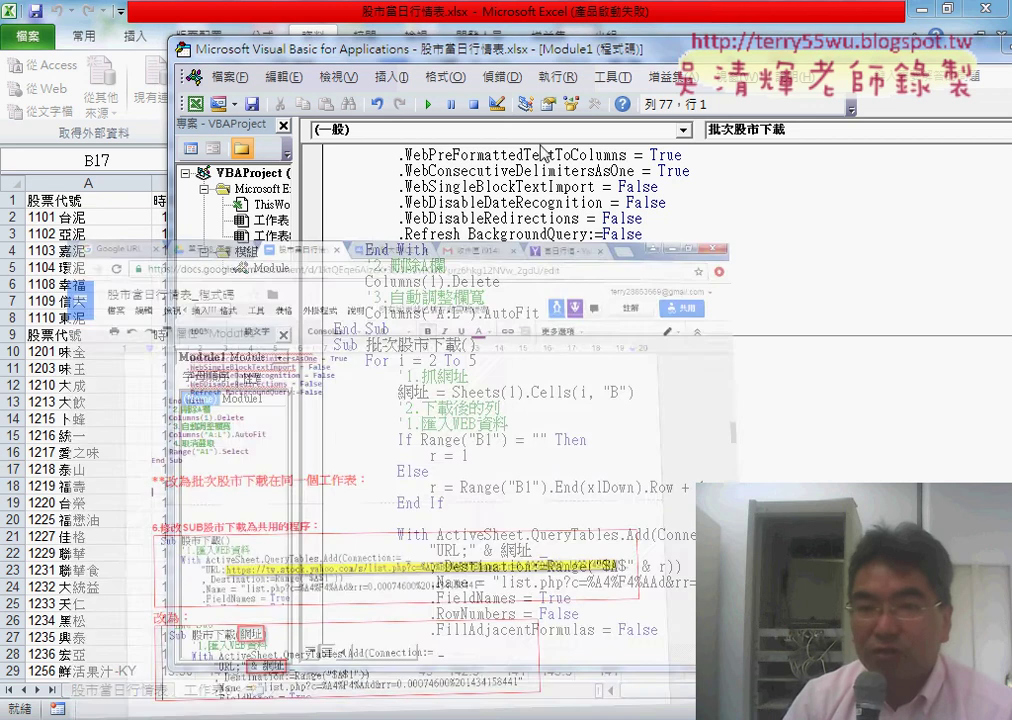
key(ctrl+t)
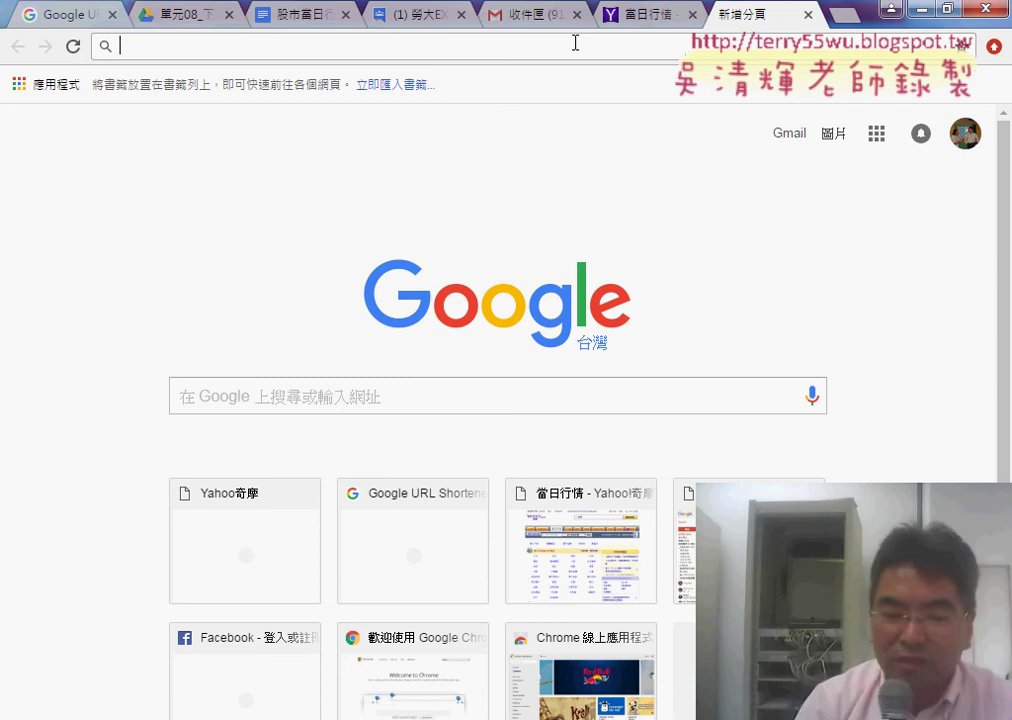
- Search Google for 大樂透 歷史 and open the 樂透雲 (lotto-8.com) draw history result
text(大)
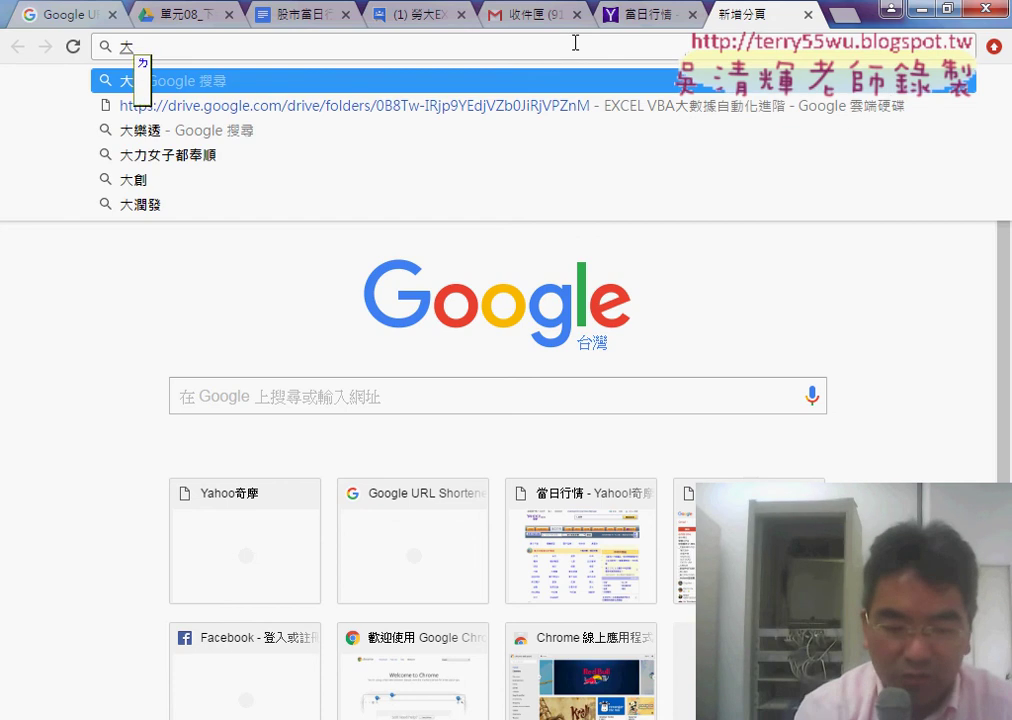
text(樂)
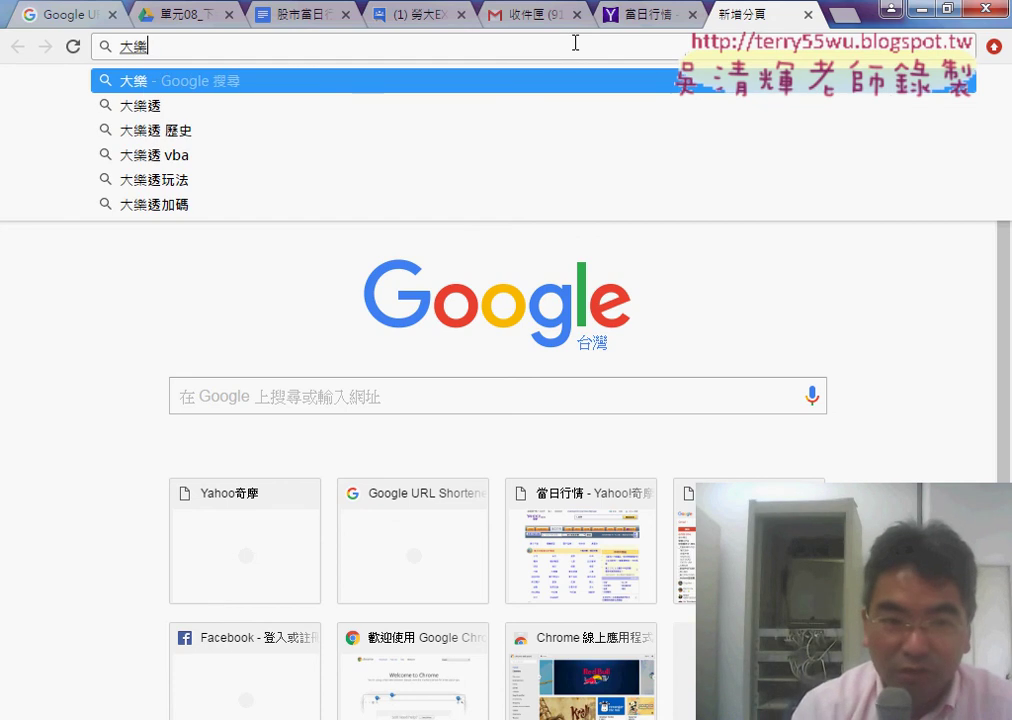
key(Down)
key(Down)
key(Up)
key(Return)
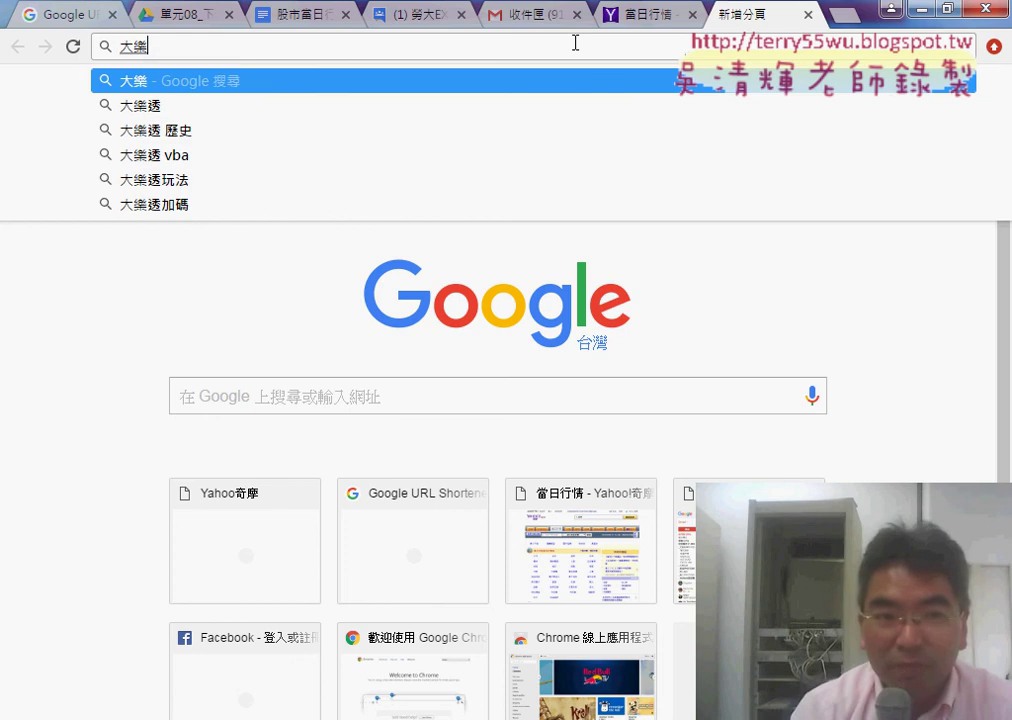
key(Down)
key(Down)
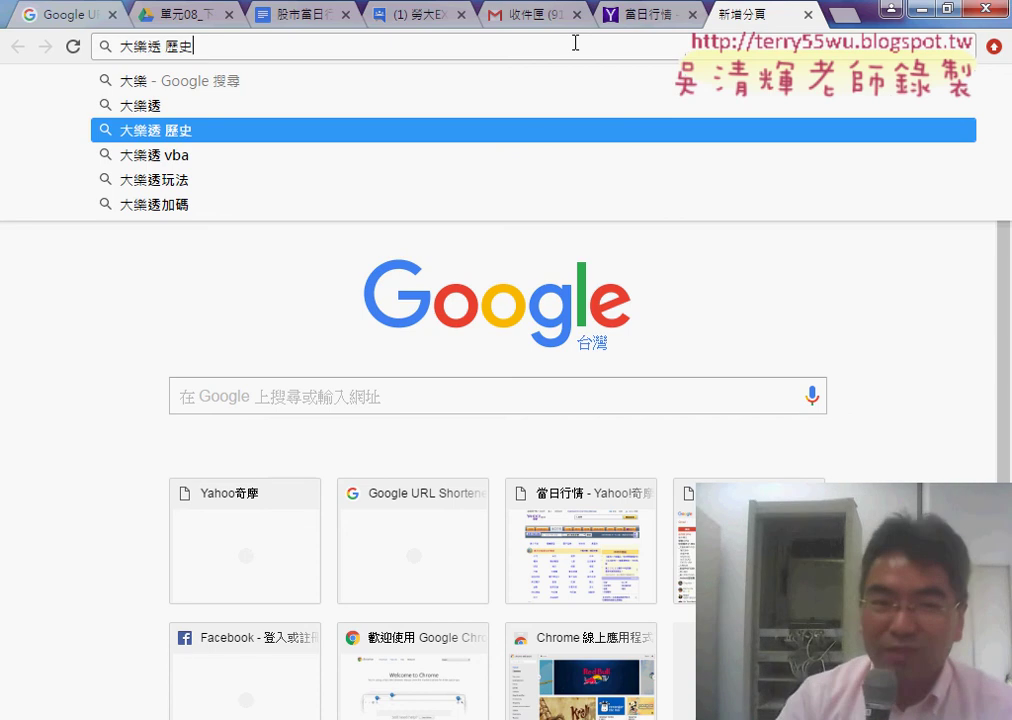
key(Return)
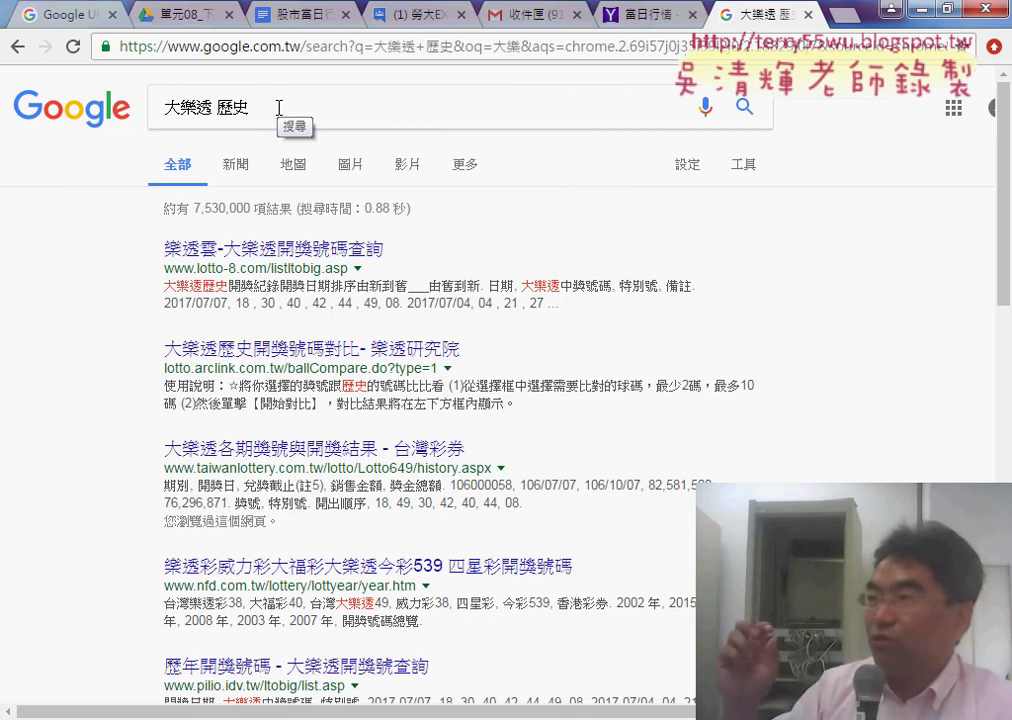
key(Return)
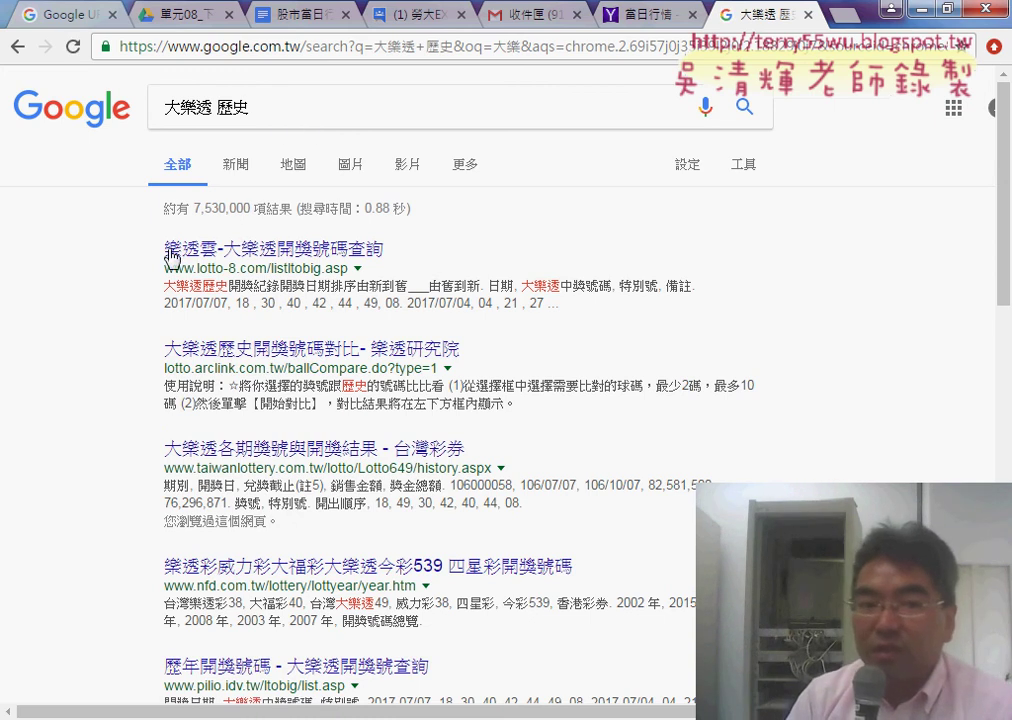
drag(167, 250, 215, 254)
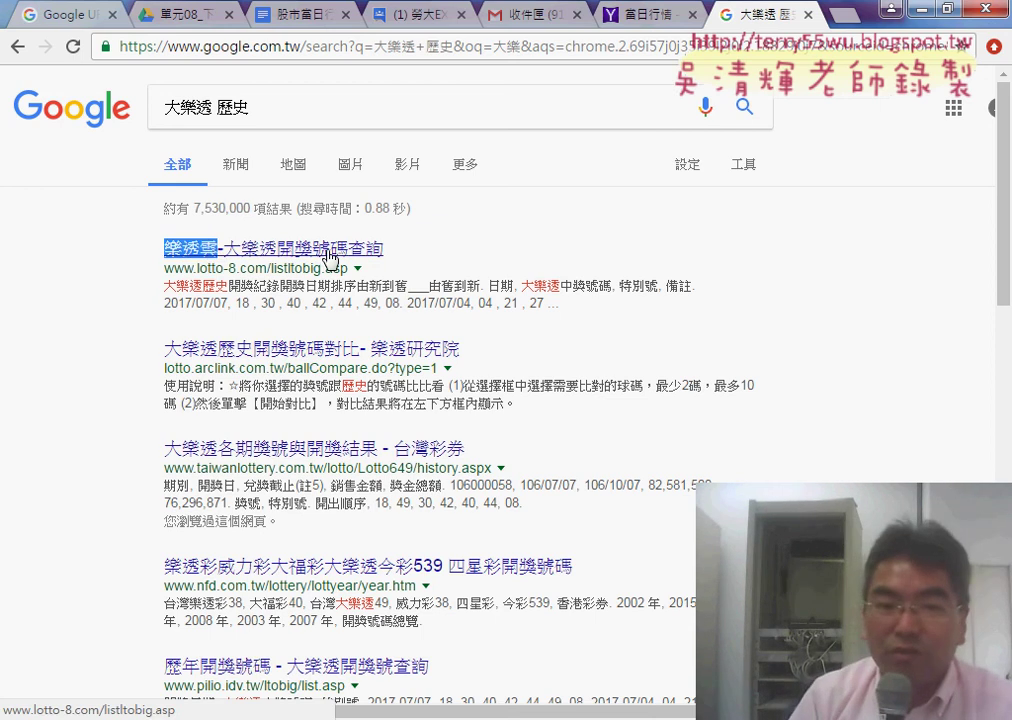
click(303, 262)
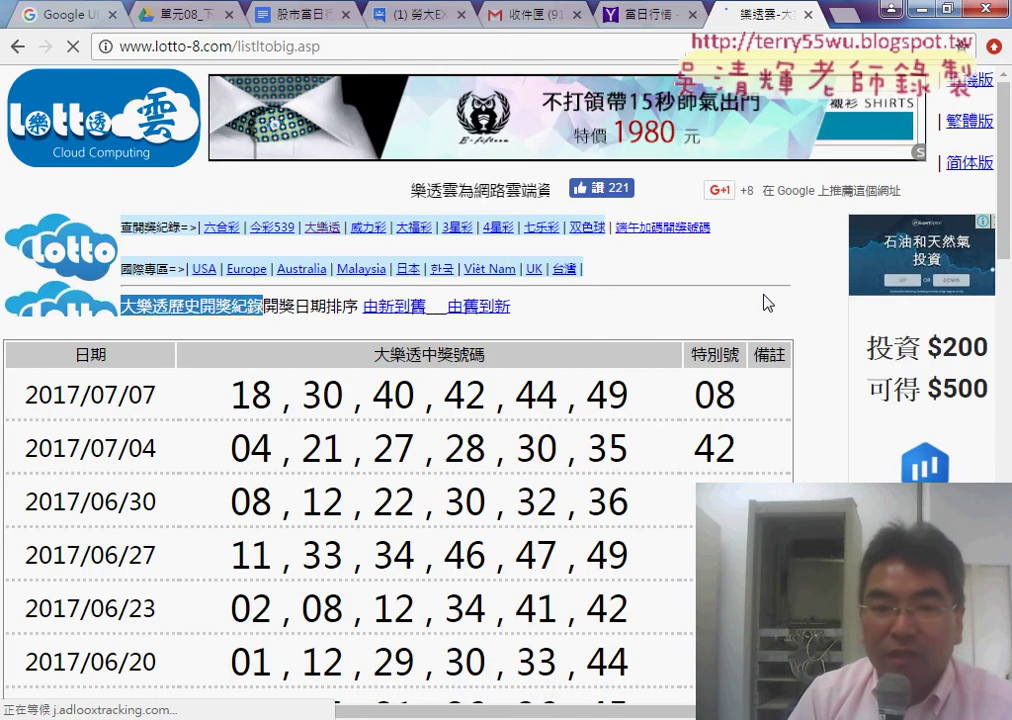
- Jump to page 48, the last page of draw history reaching back to 2004
scroll(428, 428, down, 7)
scroll(428, 428, down, 4)
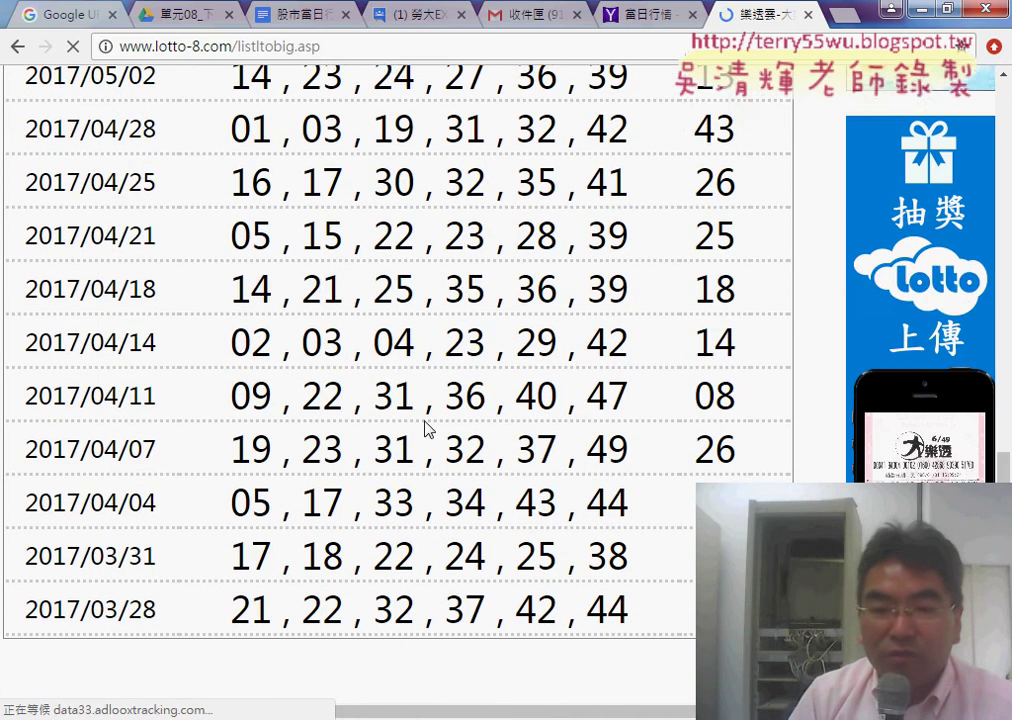
scroll(428, 428, down, 2)
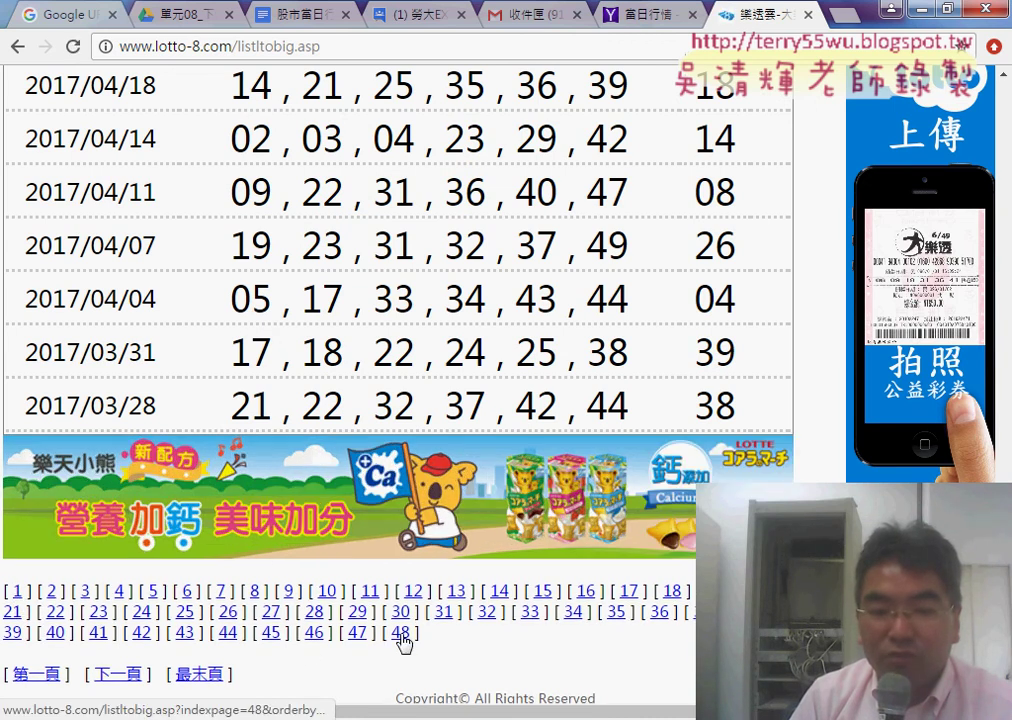
click(400, 635)
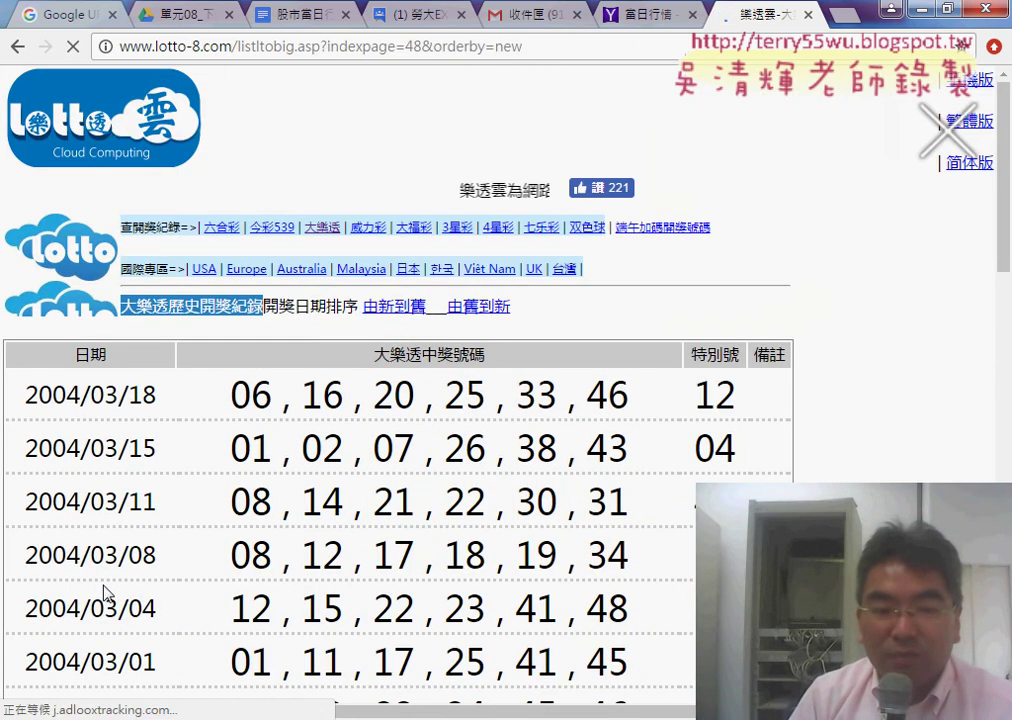
- Return to page 1 of newest draws and mark indexpage=1 in the web address
scroll(104, 592, down, 4)
scroll(98, 625, down, 7)
scroll(60, 500, down, 3)
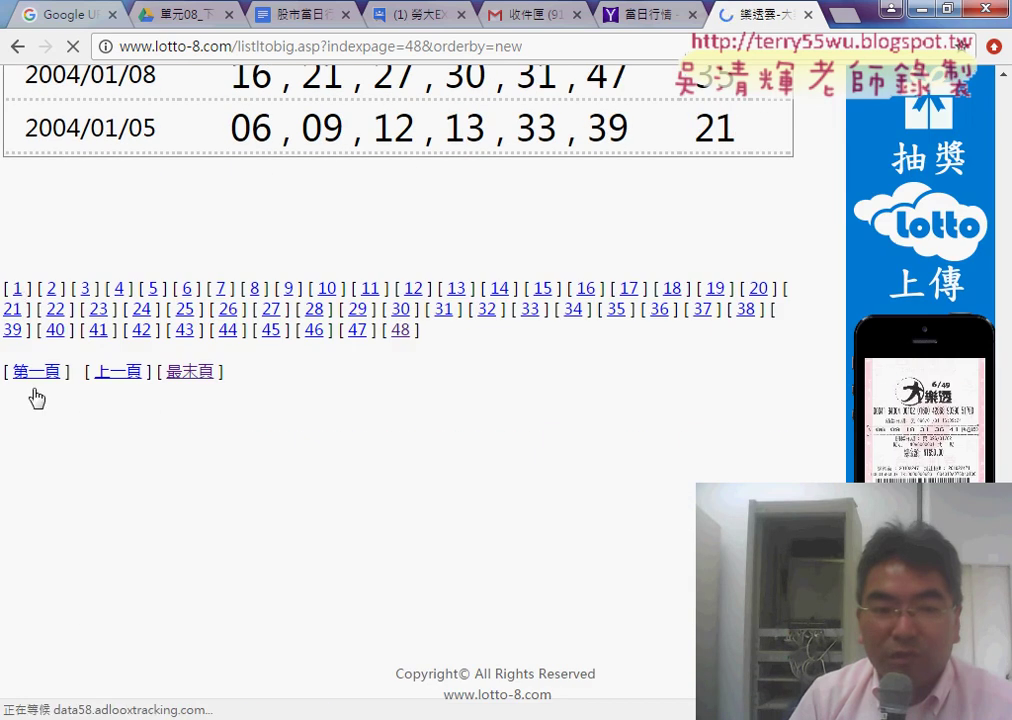
click(17, 292)
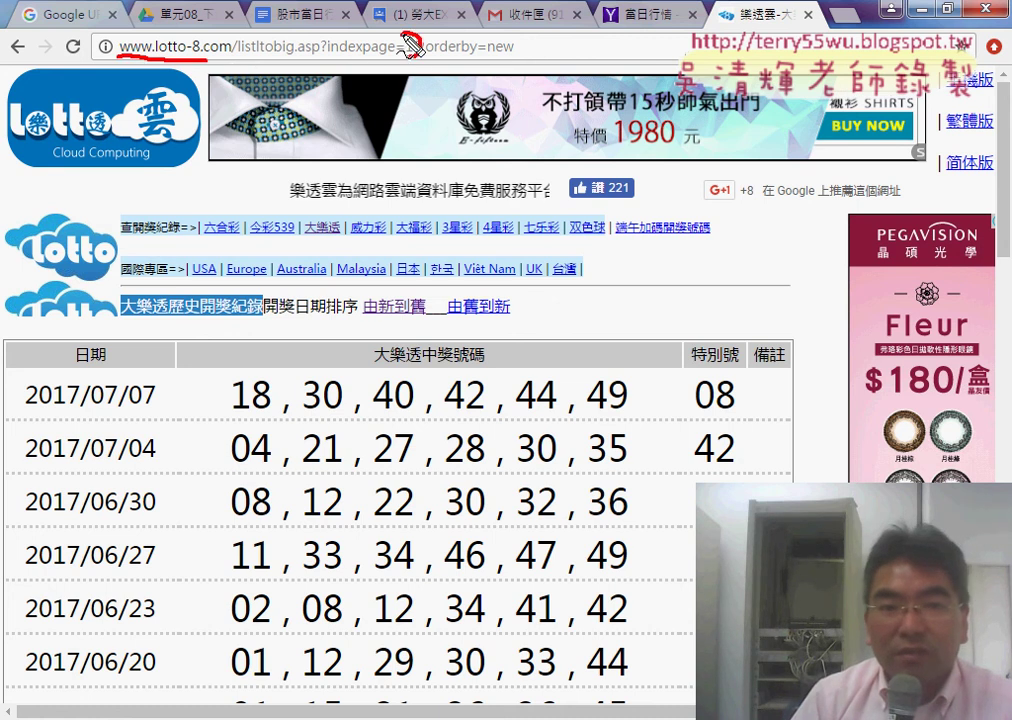
drag(404, 40, 416, 54)
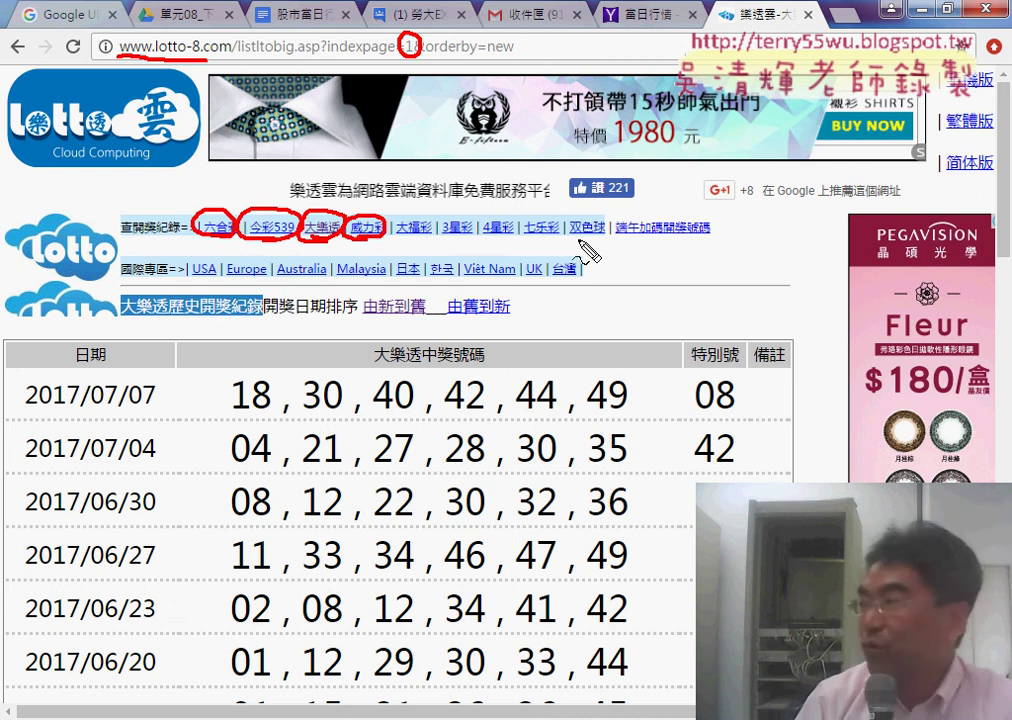
key(Escape)
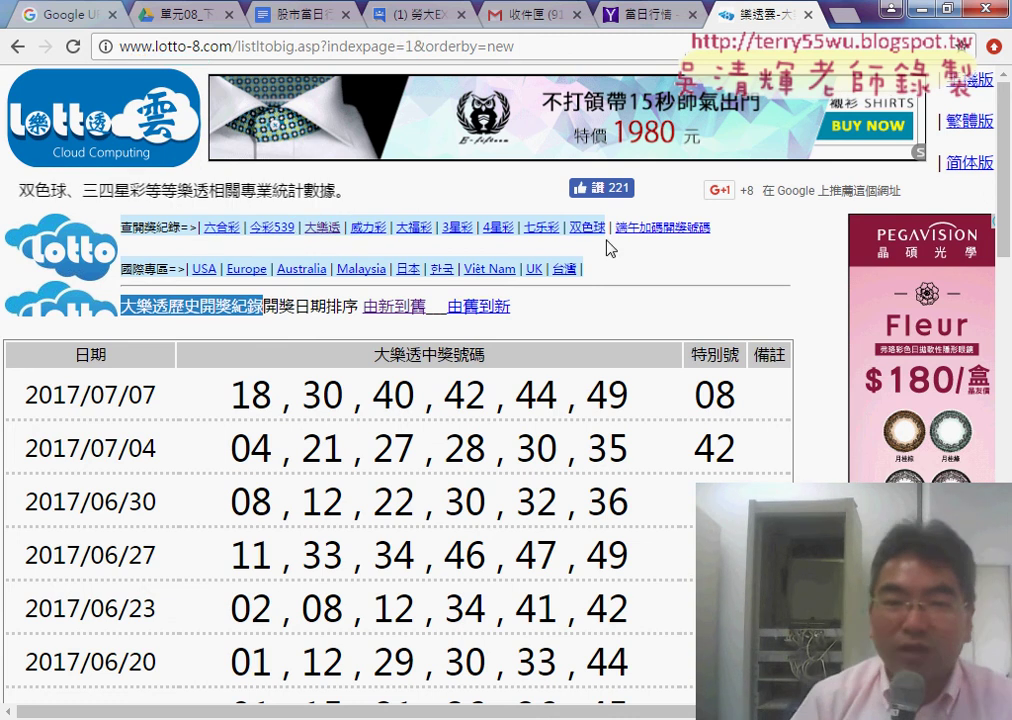
click(410, 228)
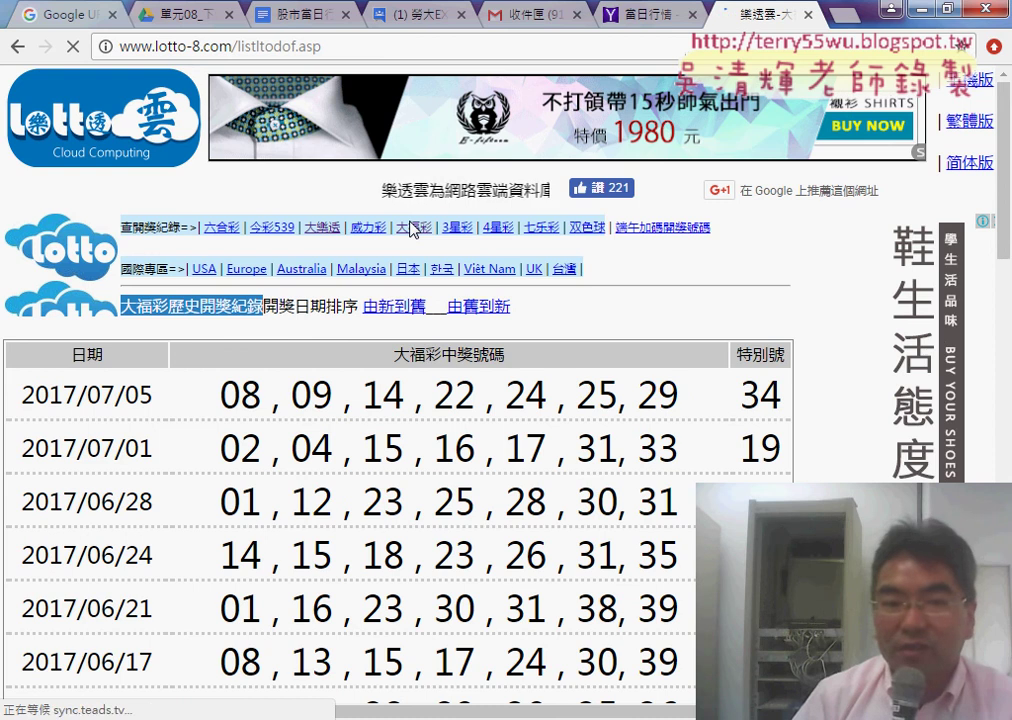
click(321, 230)
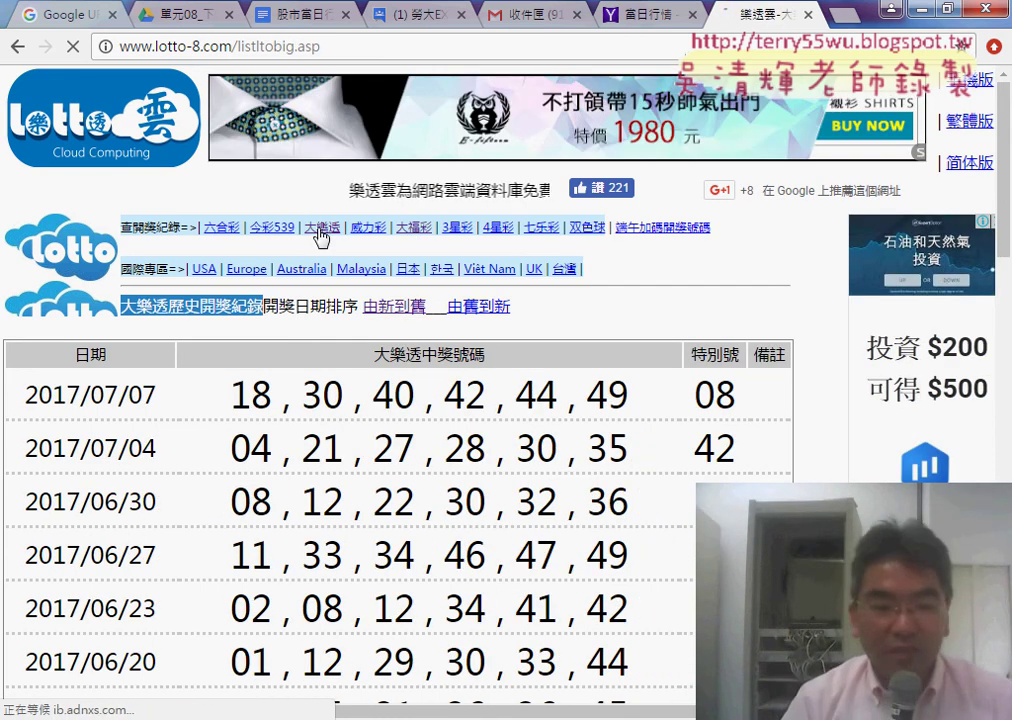
scroll(325, 240, down, 13)
scroll(335, 285, down, 3)
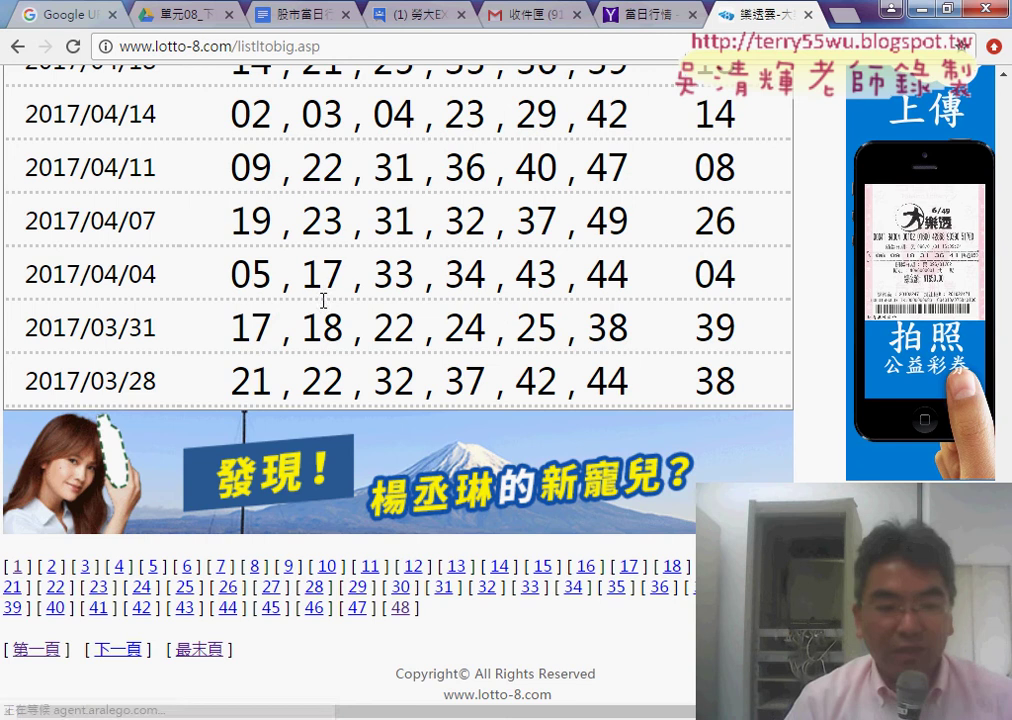
click(13, 566)
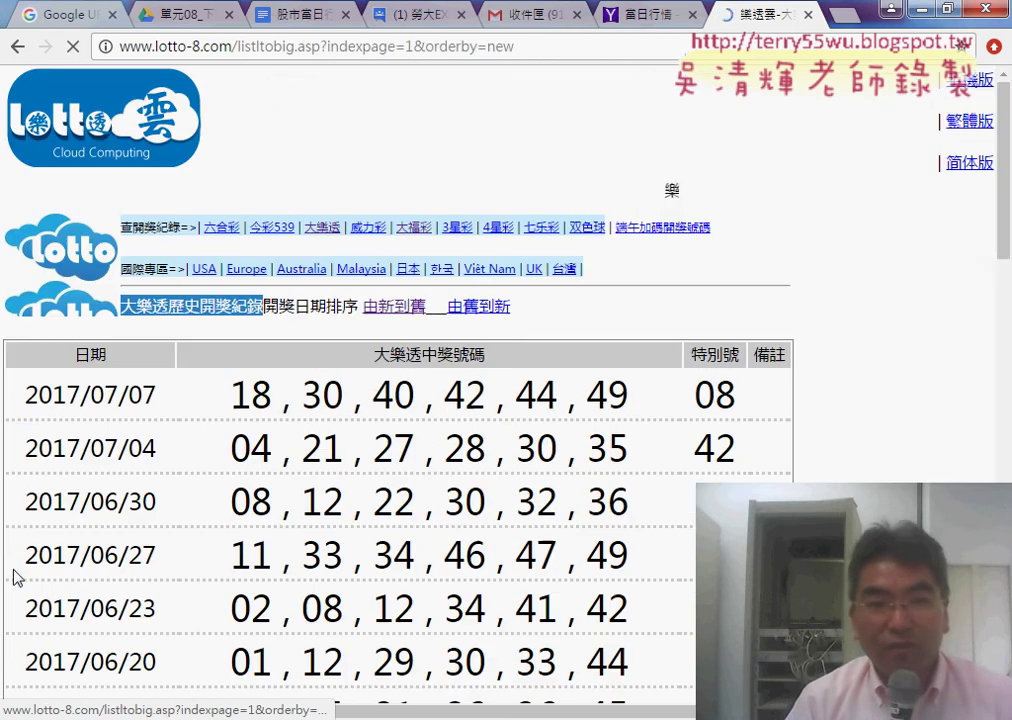
double_click(409, 46)
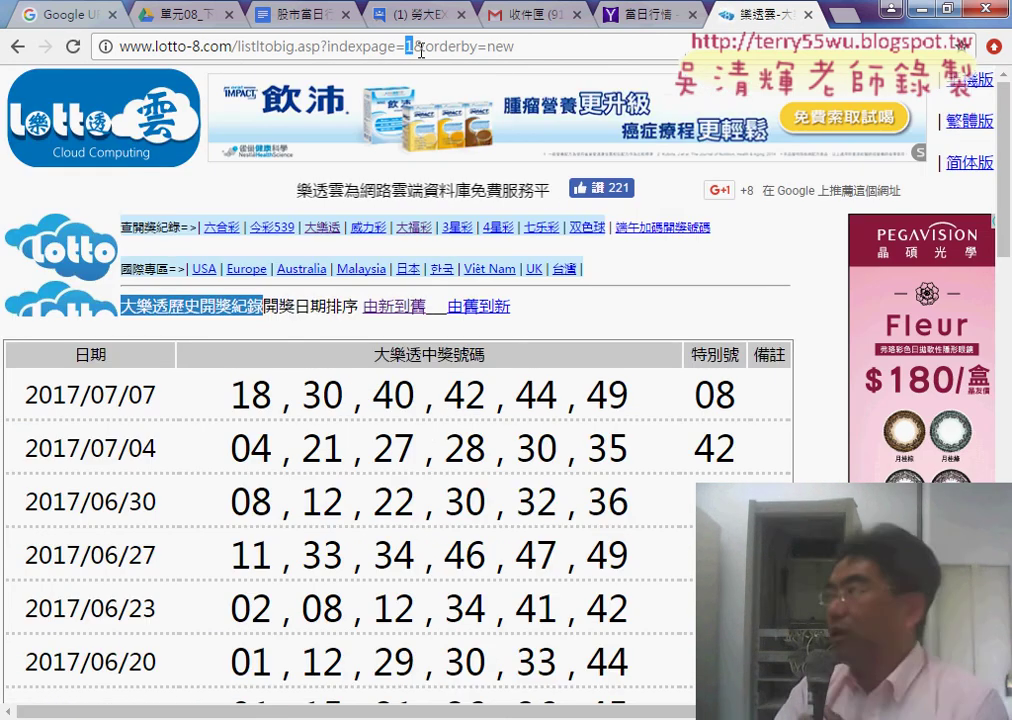